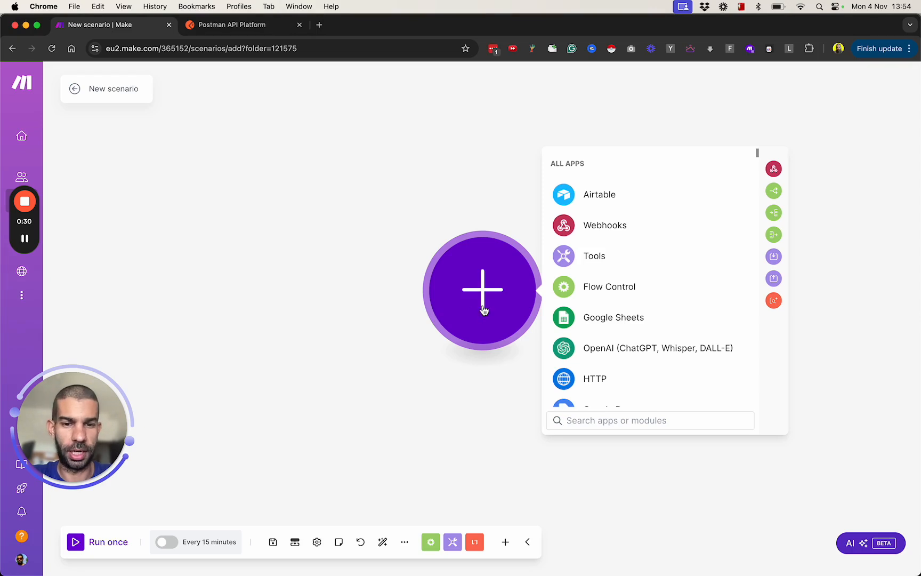
Step: Add a Tools module of type Set multiple variables and define its first variable as x with value 1
left_click(612, 264)
scroll(643, 399, "down", 2)
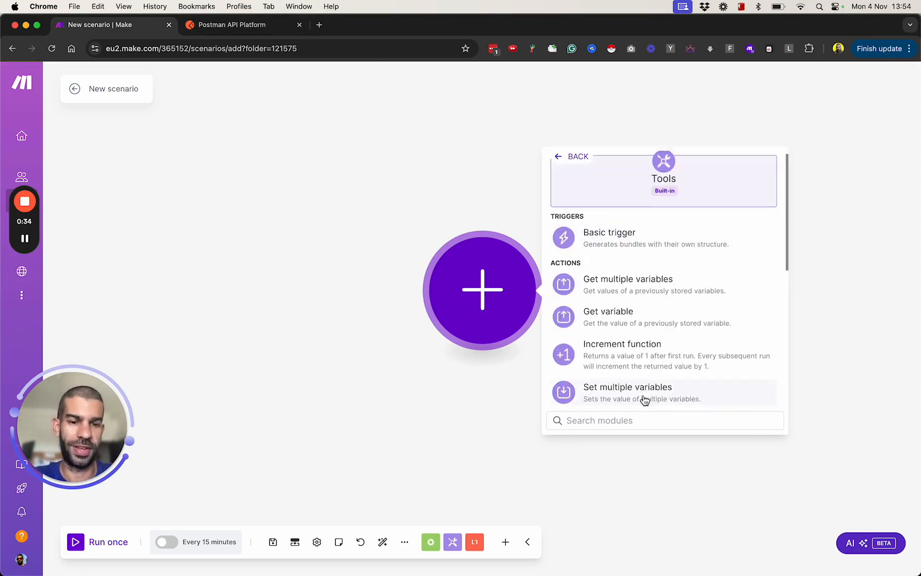
left_click(658, 362)
left_click(596, 299)
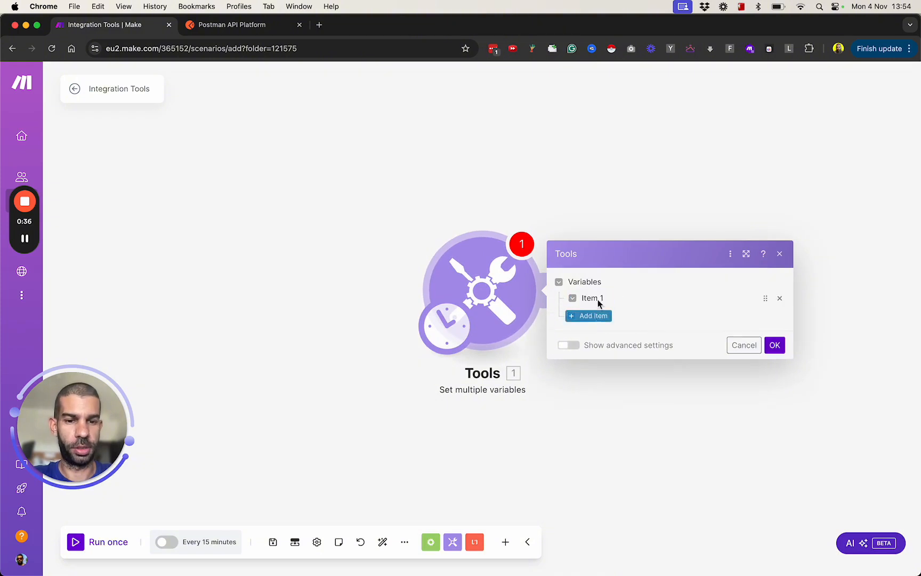
type("x")
left_click(649, 322)
type("1")
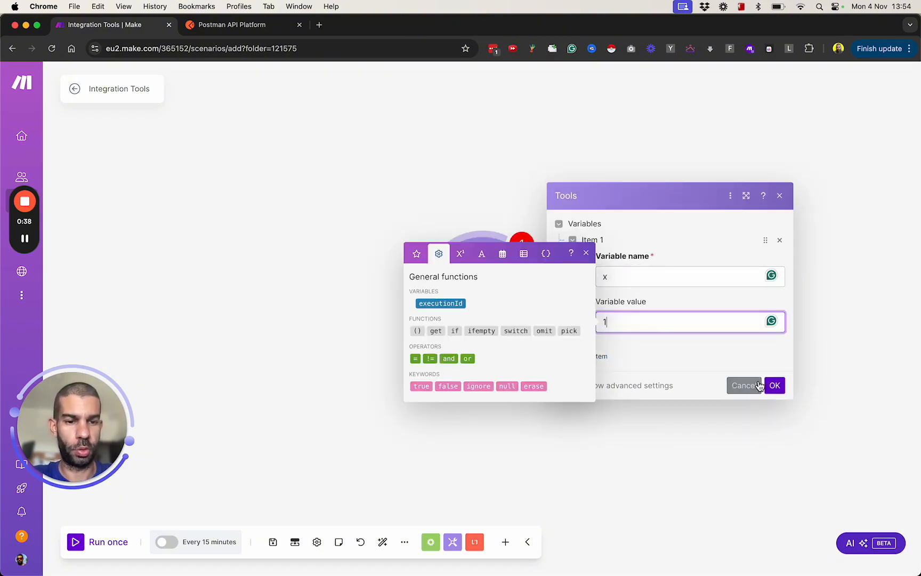
Step: Add a second variable named y with value 2 and save the module settings
left_click(607, 367)
left_click(599, 357)
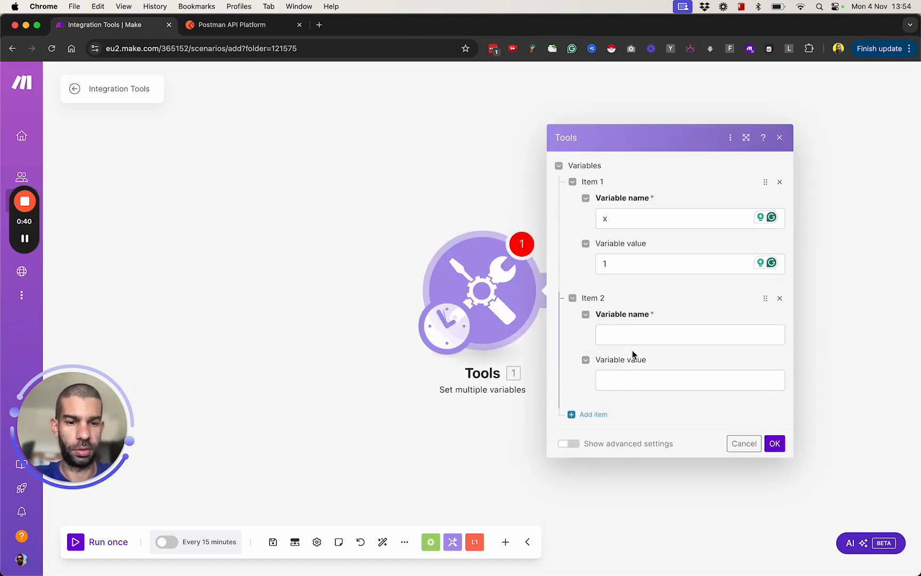
type("y")
left_click(638, 376)
type("2")
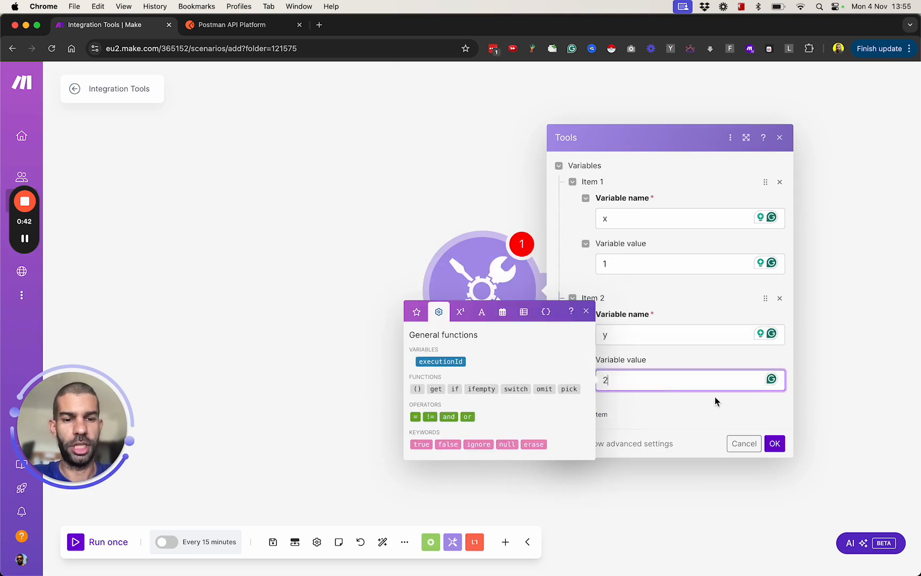
left_click(774, 443)
Step: Run the scenario once and inspect the output bundle of the Set multiple variables module
left_click_drag(504, 304, 426, 263)
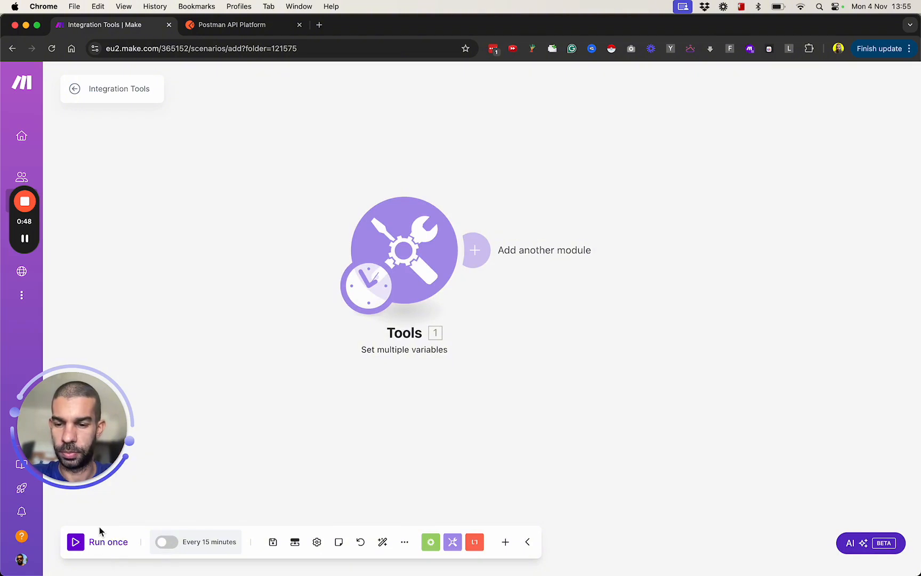
left_click_drag(87, 450, 87, 375)
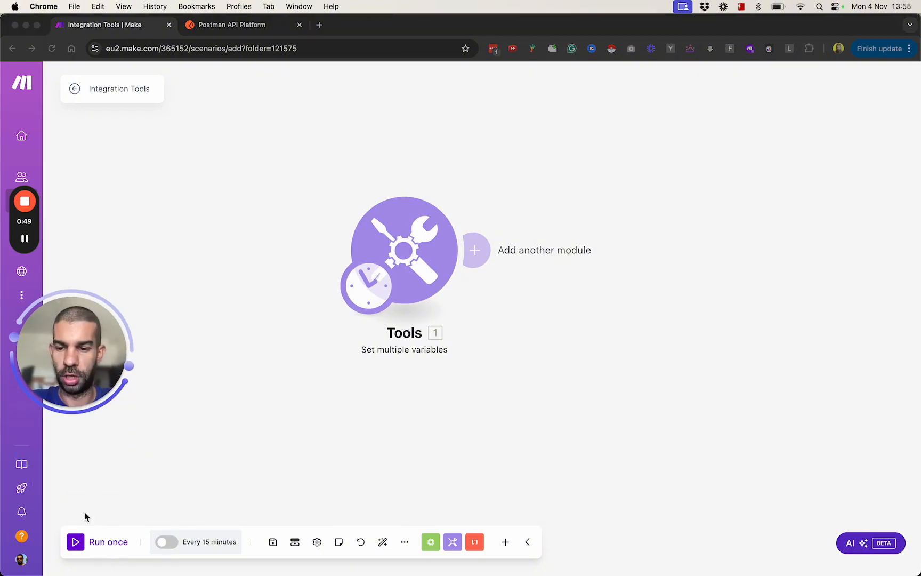
left_click(78, 544)
left_click(79, 543)
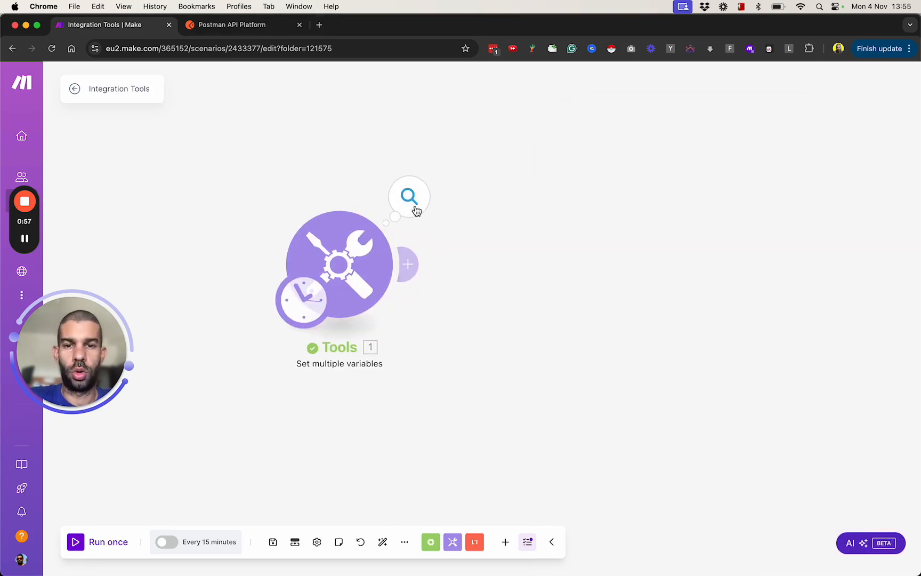
left_click(415, 209)
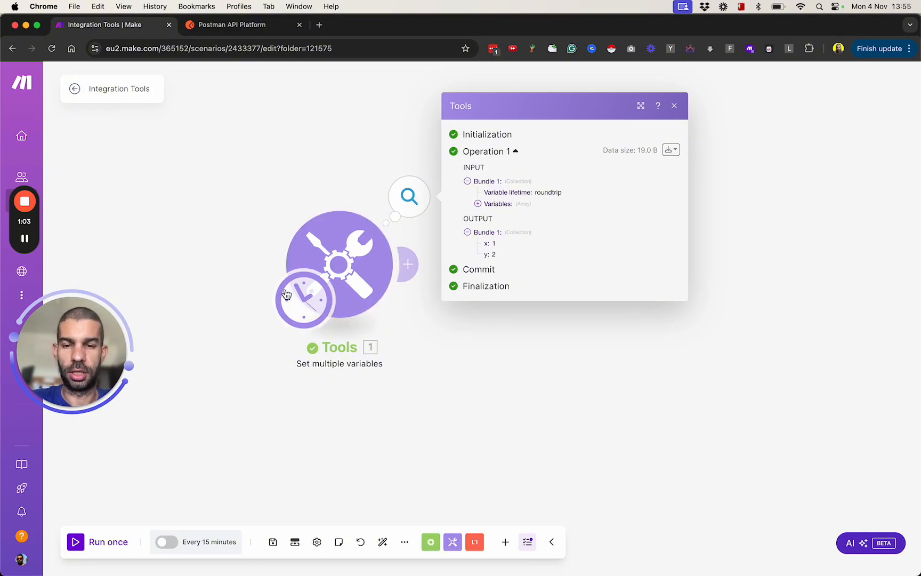
left_click(304, 414)
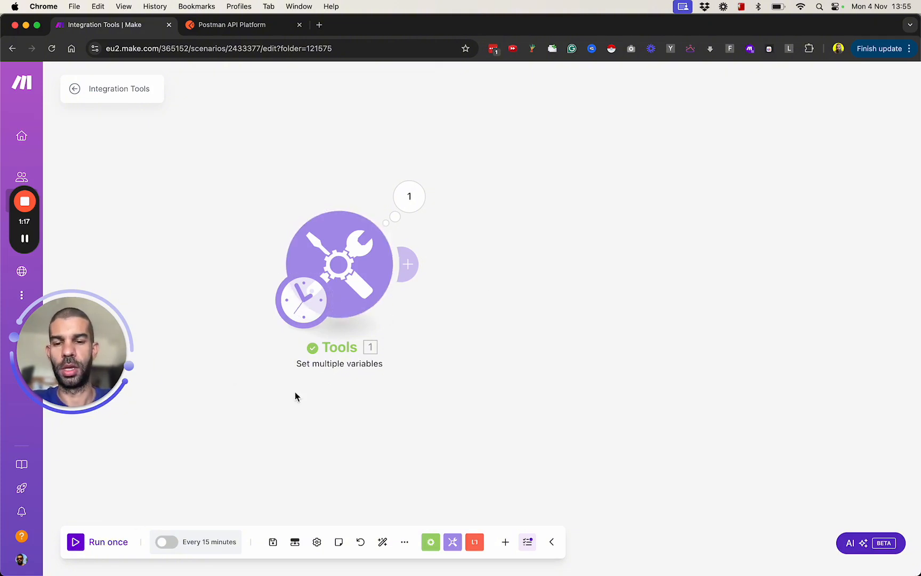
Step: Turn on scheduling and try the Once and Every day options for running the scenario
left_click(174, 544)
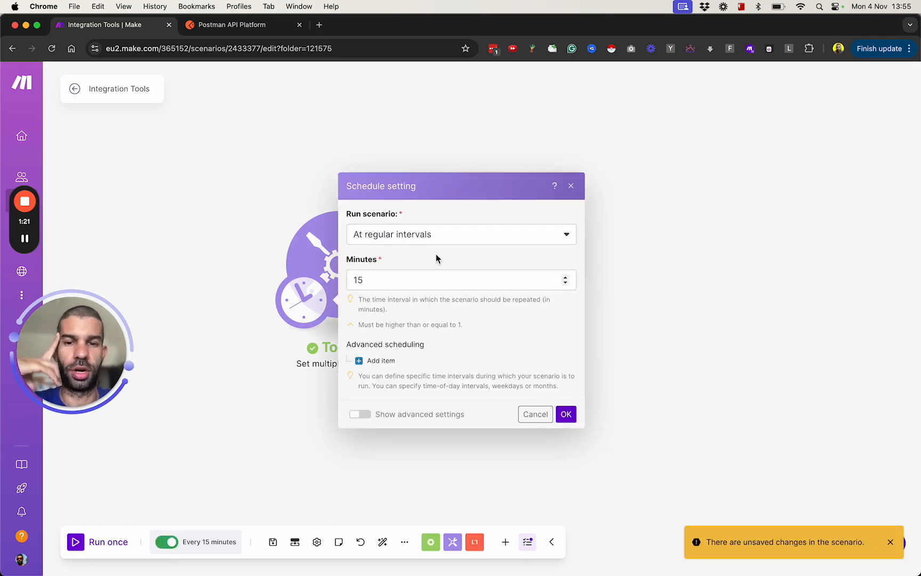
left_click(416, 241)
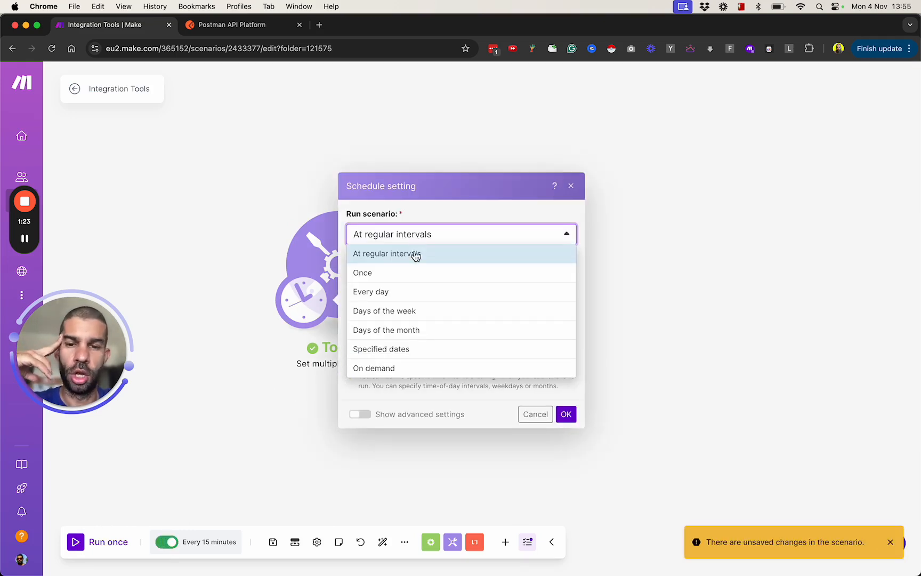
left_click(409, 281)
left_click(401, 273)
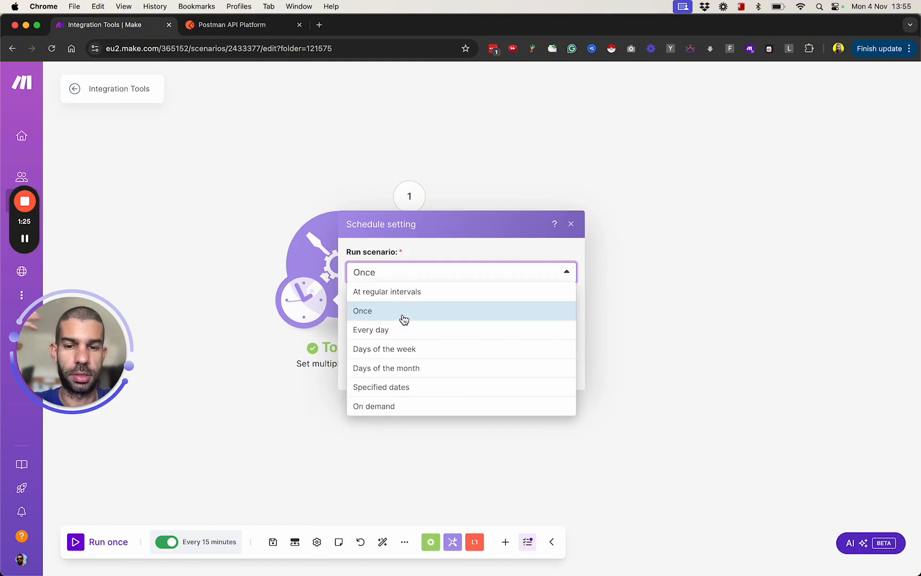
left_click(405, 327)
left_click(409, 321)
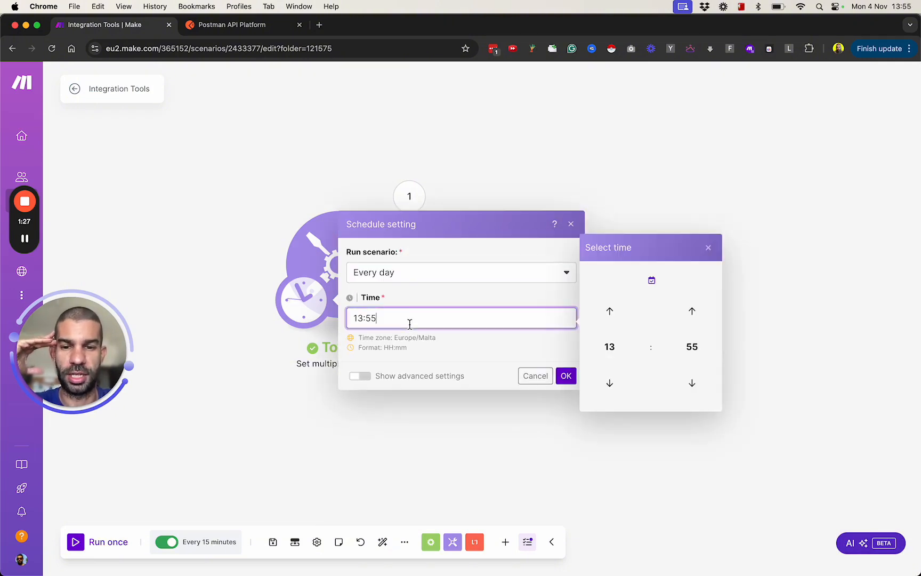
Step: Try a days-of-the-week schedule with Monday, Wednesday, Thursday and Friday, reveal the advanced settings, and cancel the schedule
left_click(403, 287)
left_click(405, 273)
left_click(406, 354)
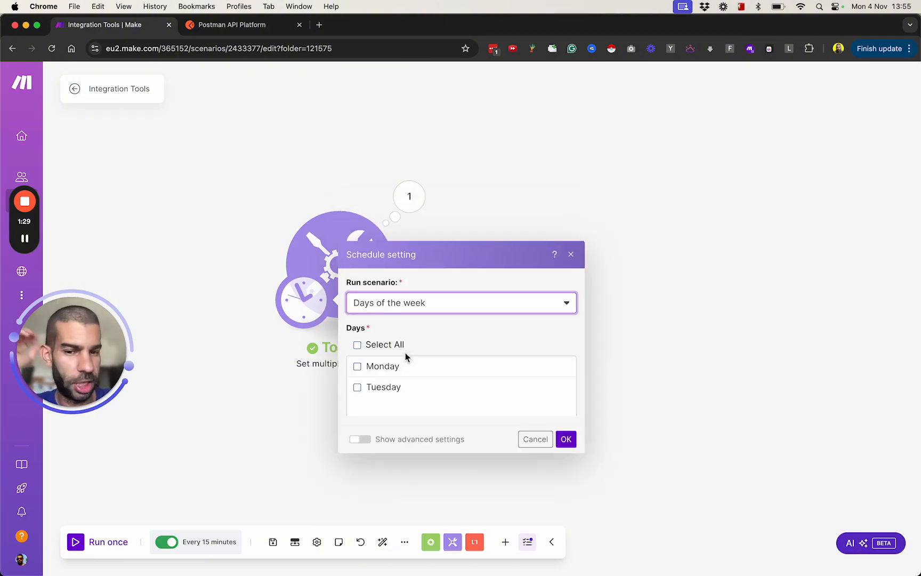
left_click(365, 265)
left_click(362, 300)
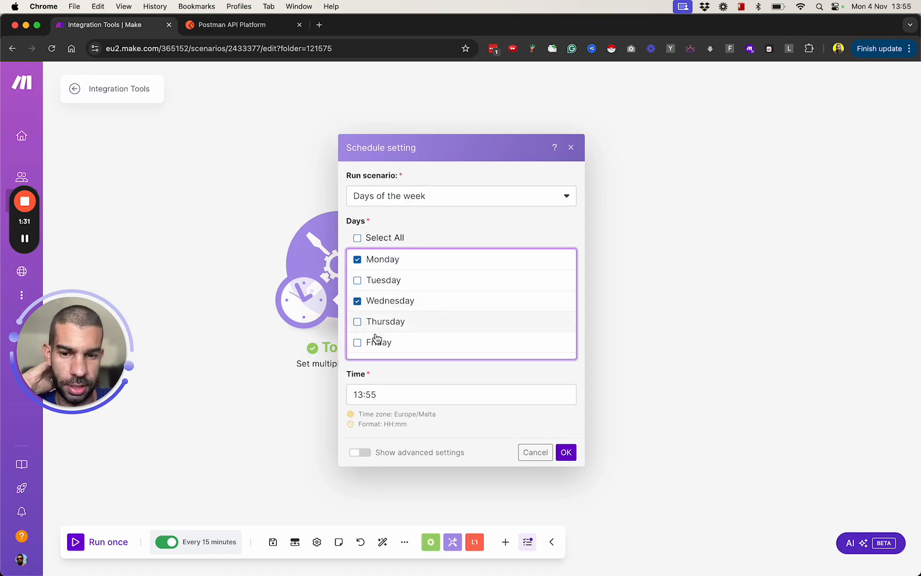
left_click(377, 342)
scroll(380, 344, "down", 1)
left_click(373, 291)
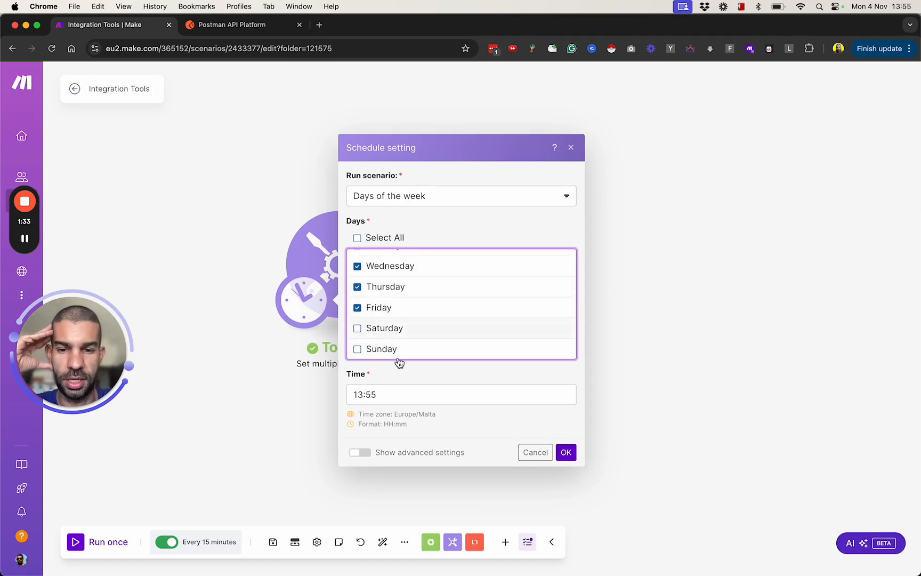
left_click(389, 396)
left_click(361, 451)
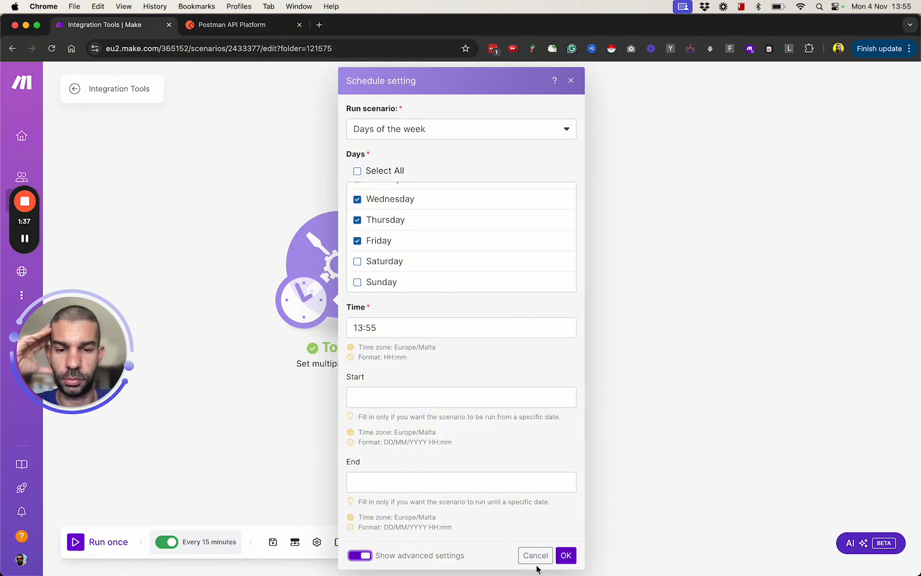
left_click(535, 555)
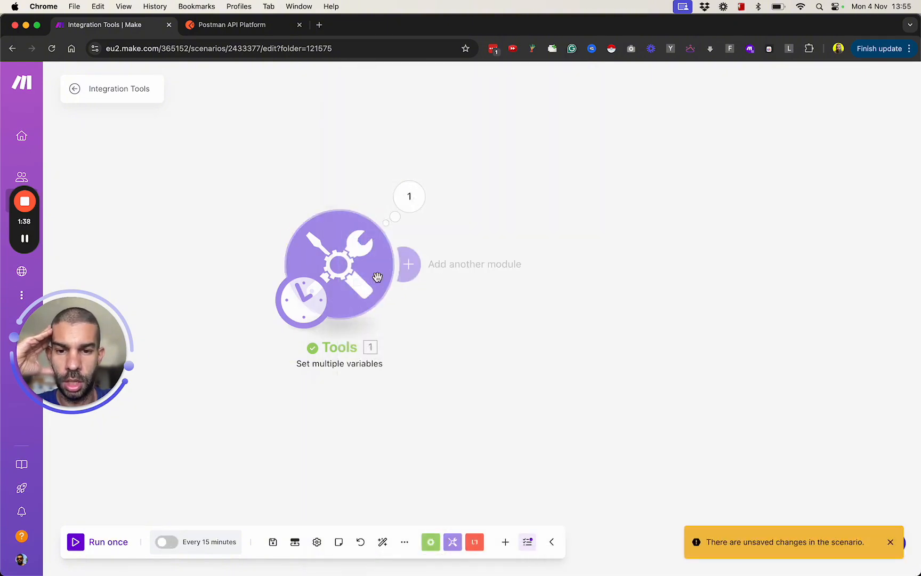
Step: Try a specified-dates schedule for March and May on days 2 and 4
left_click(212, 551)
left_click(438, 234)
left_click(404, 350)
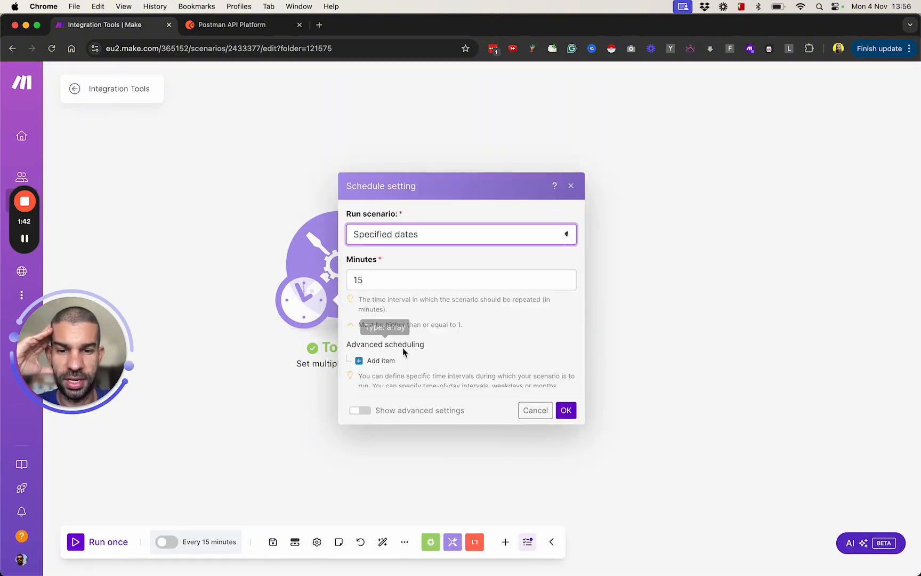
left_click(399, 234)
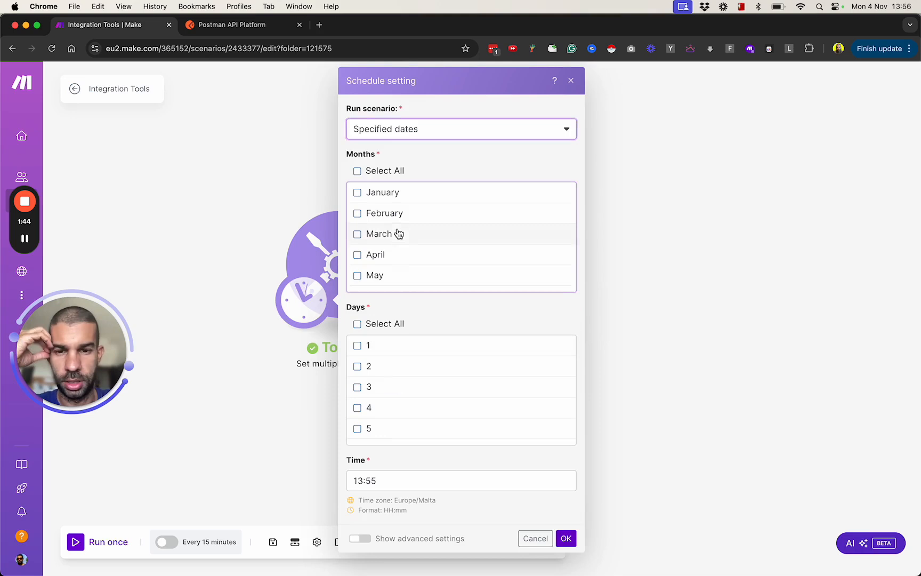
left_click(401, 276)
left_click(405, 368)
left_click(406, 410)
Step: Change the specified dates to February only and deselect day 2, keeping day 4
scroll(402, 282, "down", 3)
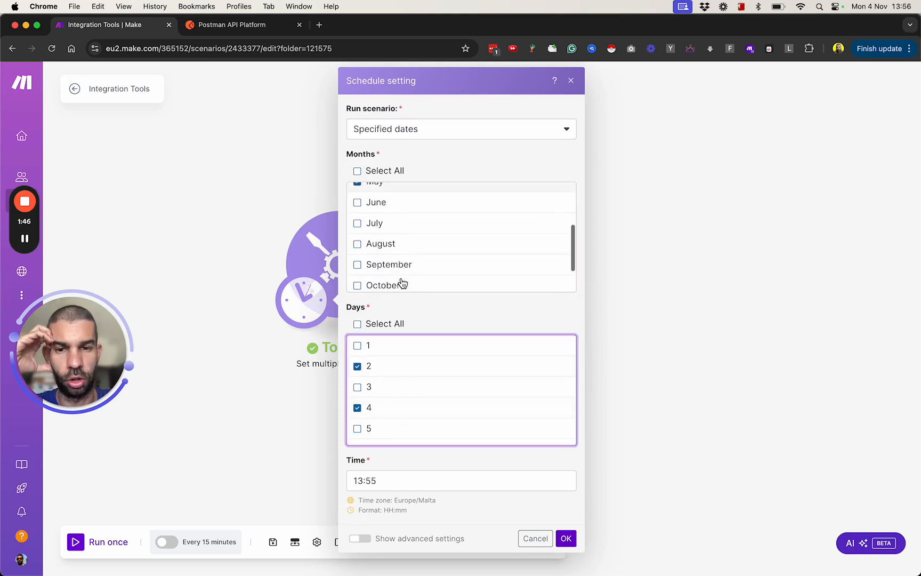
scroll(401, 283, "up", 3)
left_click(373, 220)
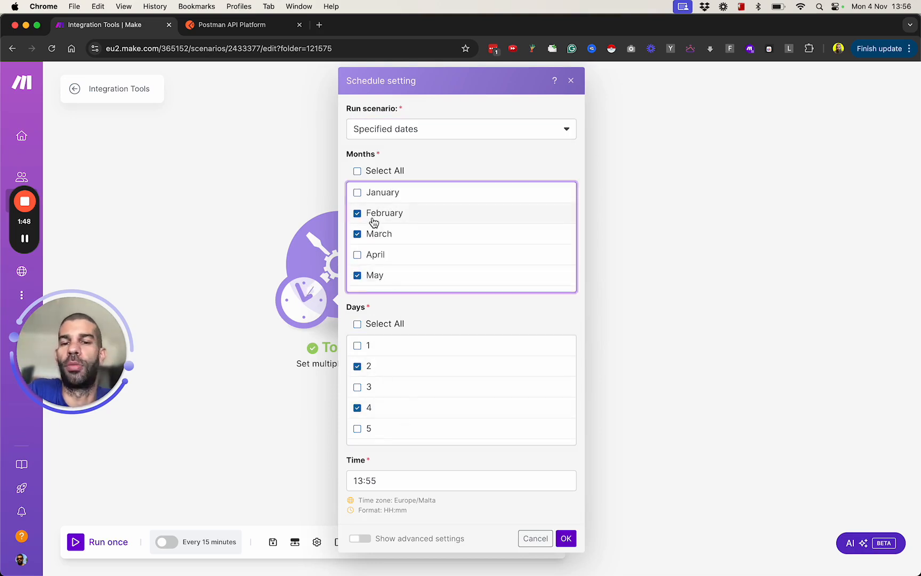
left_click(378, 234)
left_click(381, 277)
left_click(397, 367)
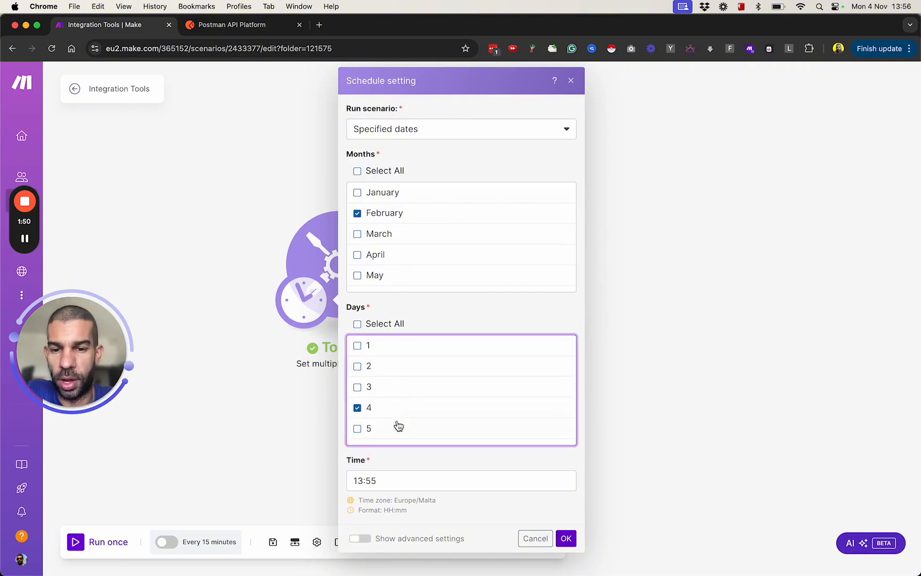
Step: Look through the available days and the advanced Start and End date settings, and cancel the specified-dates schedule
scroll(397, 426, "down", 4)
scroll(393, 394, "up", 4)
scroll(403, 374, "down", 1)
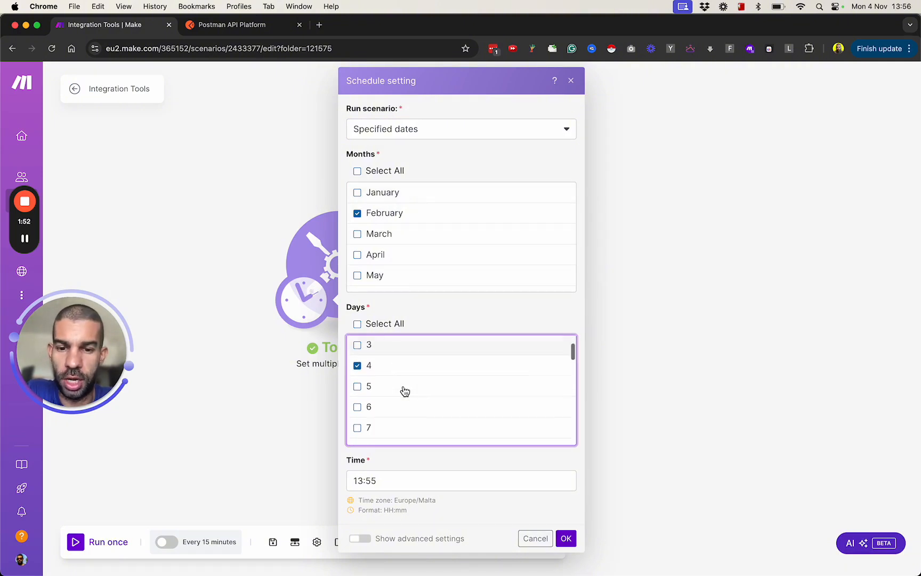
scroll(403, 390, "down", 5)
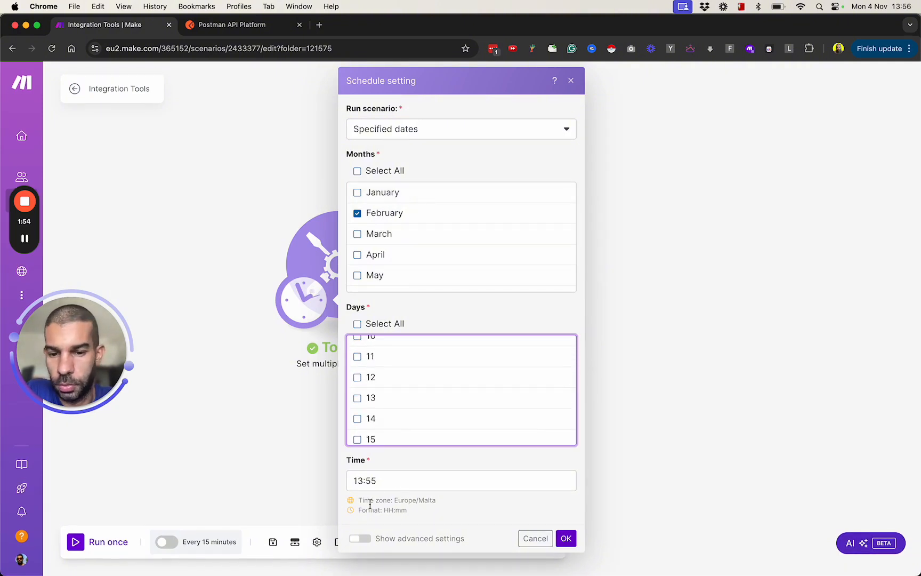
left_click(362, 538)
scroll(411, 504, "down", 5)
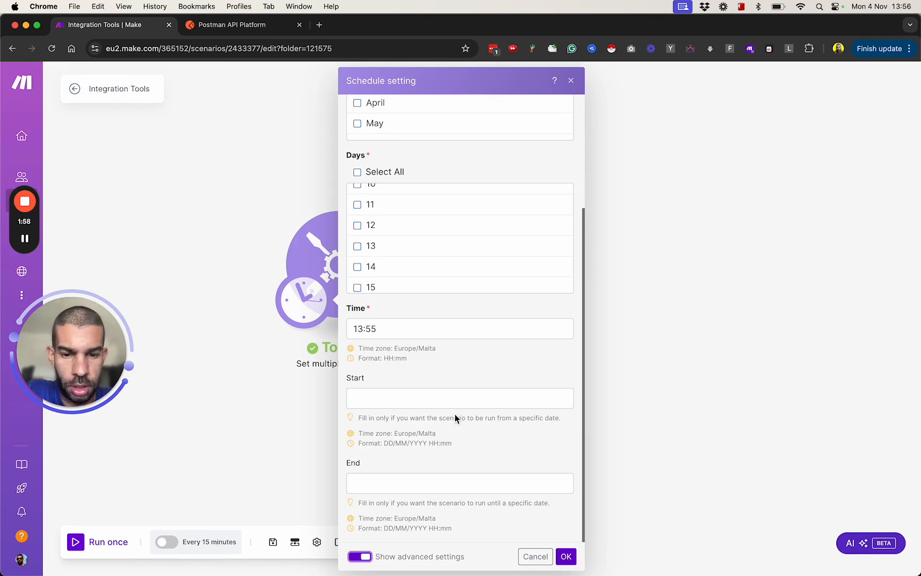
left_click_drag(358, 418, 492, 421)
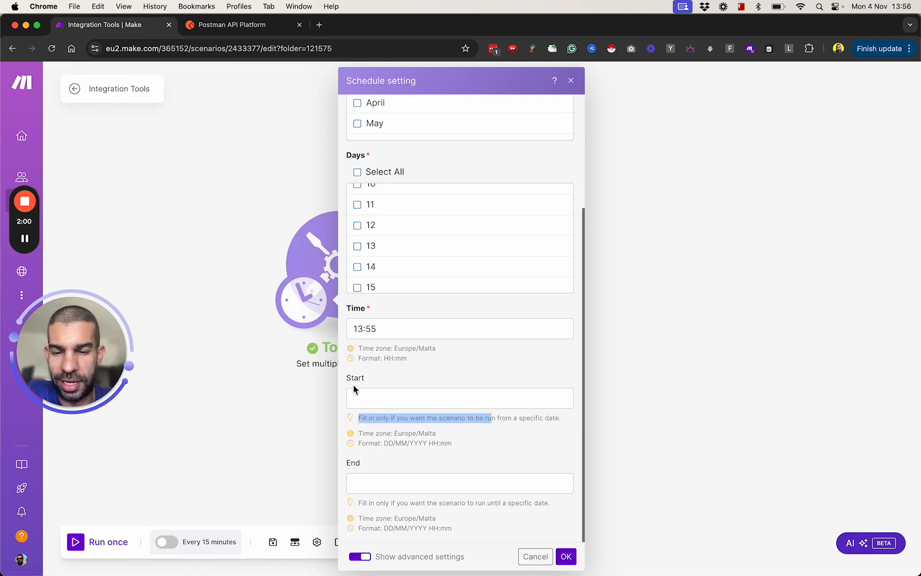
left_click(533, 556)
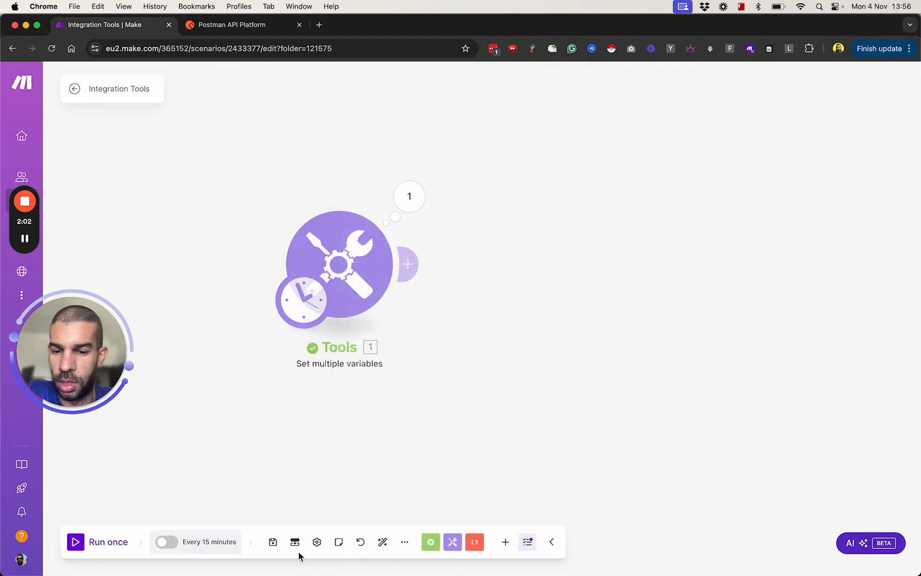
Step: Review the available run frequencies in the scenario's schedule settings and close them without changes
left_click(206, 542)
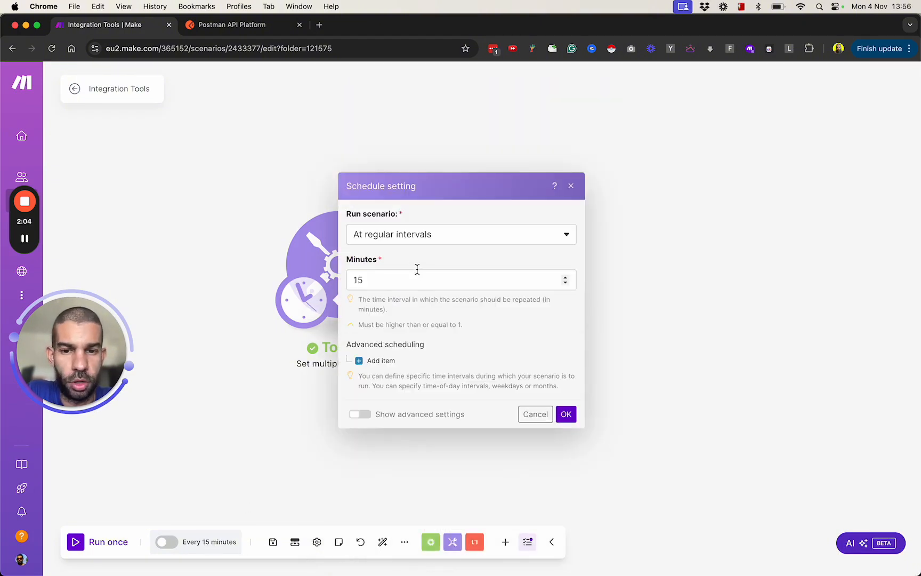
left_click(400, 241)
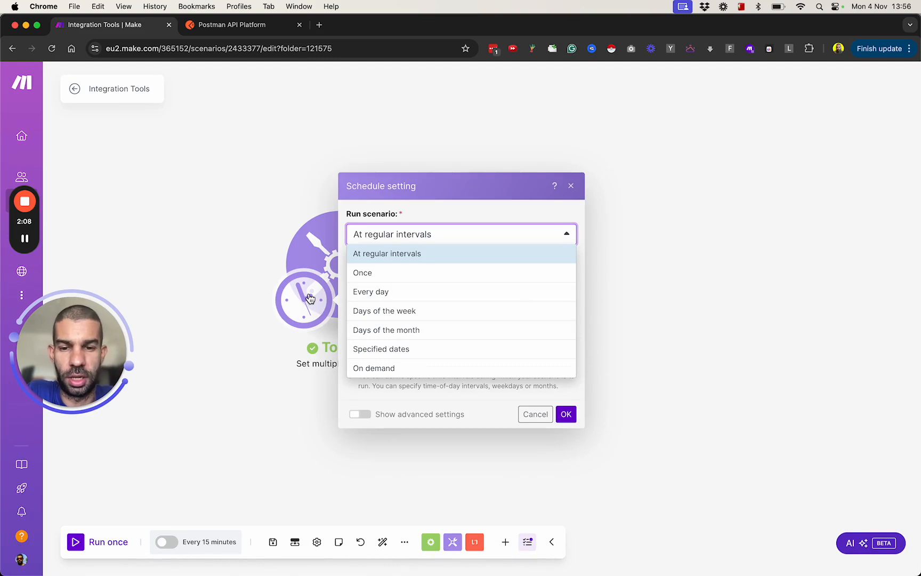
left_click(528, 414)
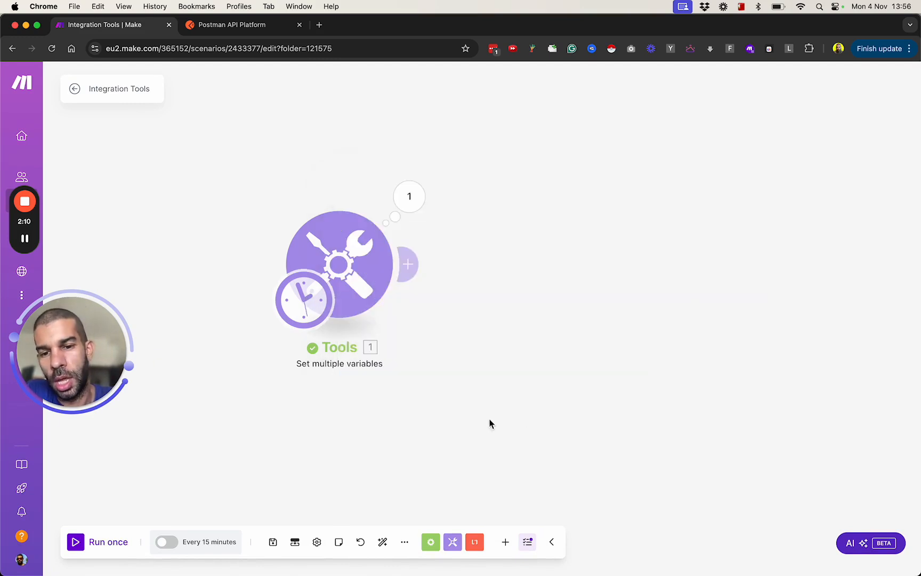
Step: Reposition the Tools module on the canvas to leave free space in front of it
left_click_drag(370, 296, 320, 230)
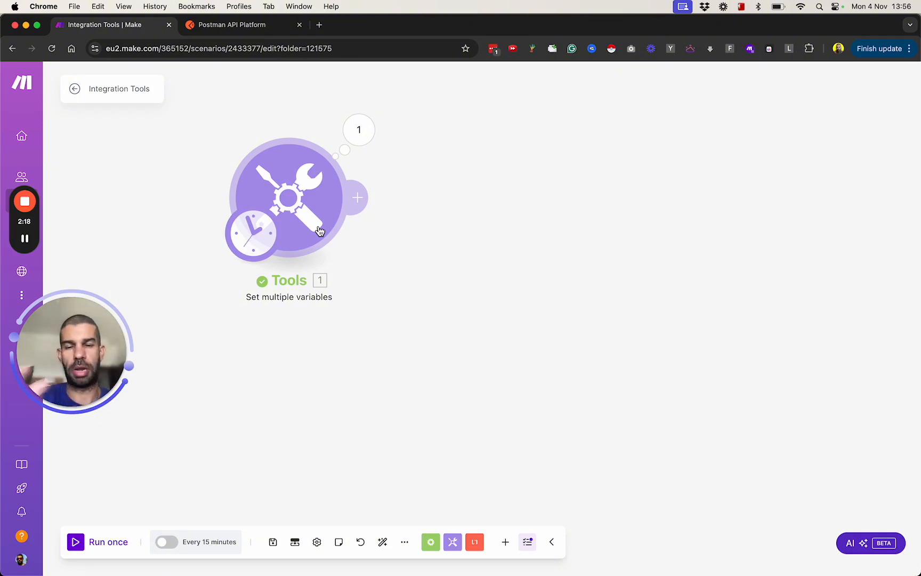
left_click_drag(288, 198, 339, 197)
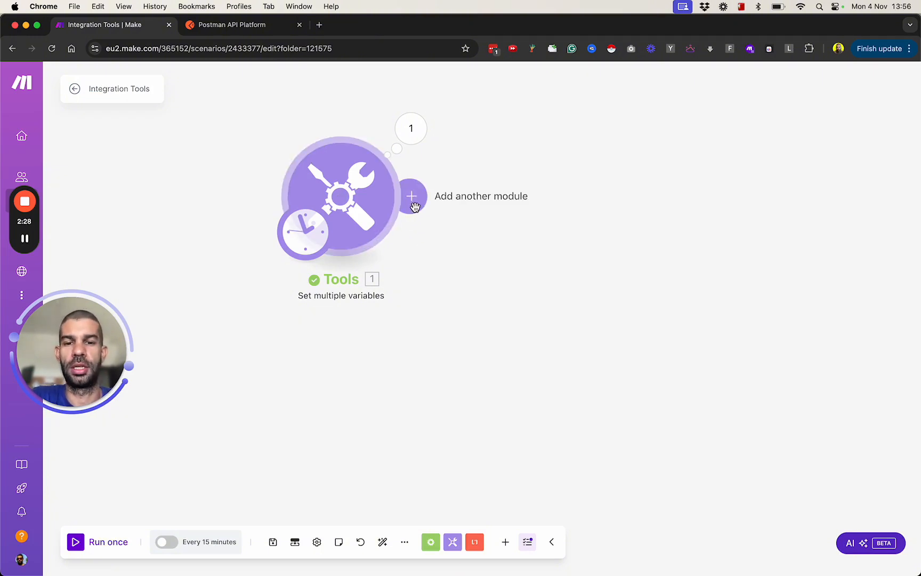
left_click_drag(355, 192, 455, 192)
Step: Add an RSS "Watch RSS feed items" module in the free space in front of the Tools module
double_click(234, 215)
type("rss")
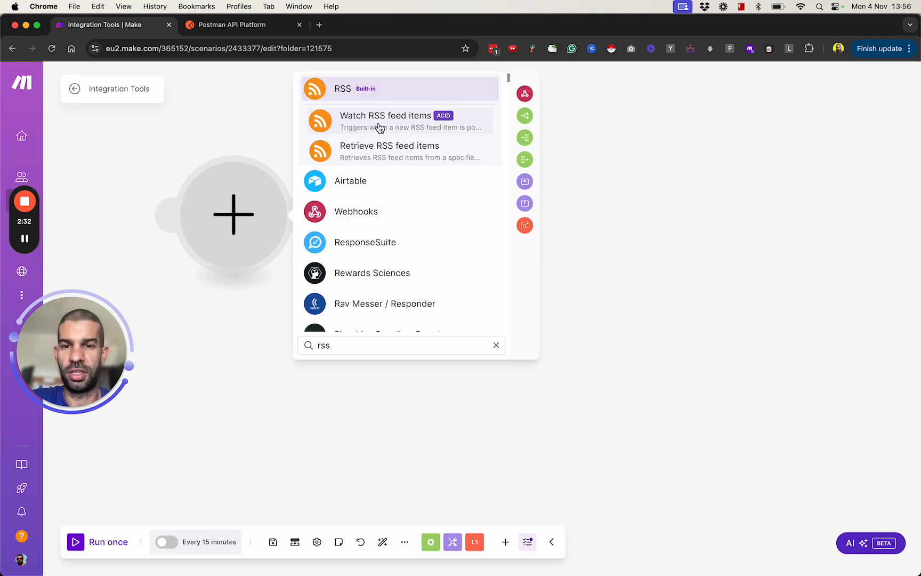
left_click(379, 128)
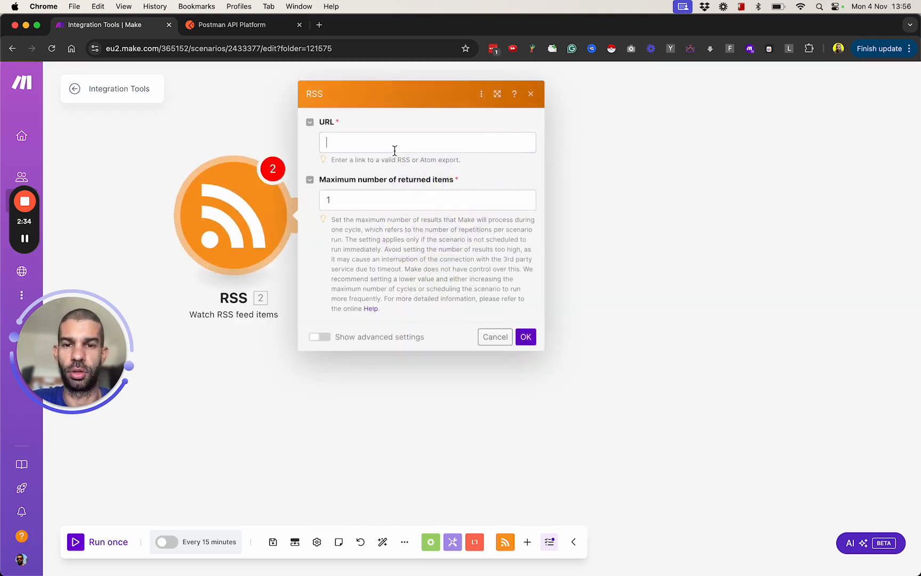
type("x")
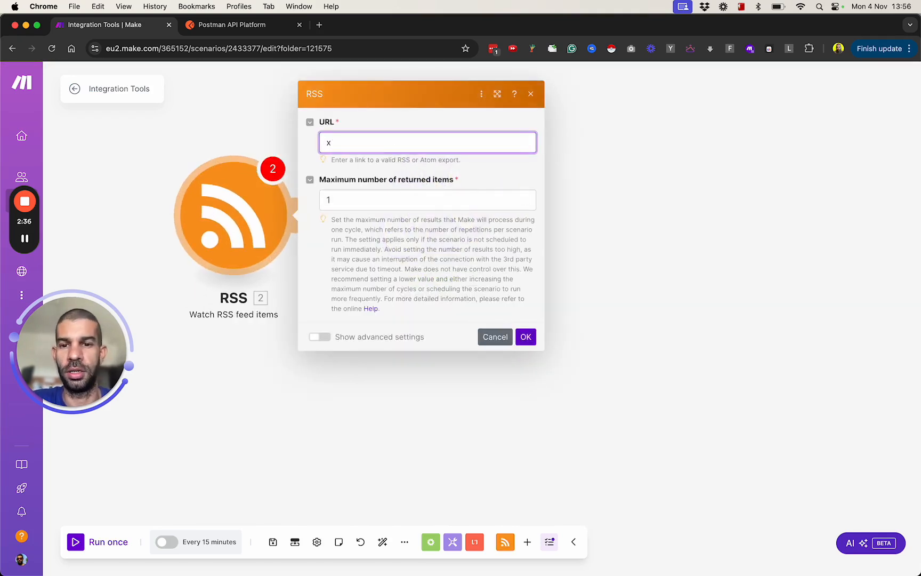
left_click(526, 341)
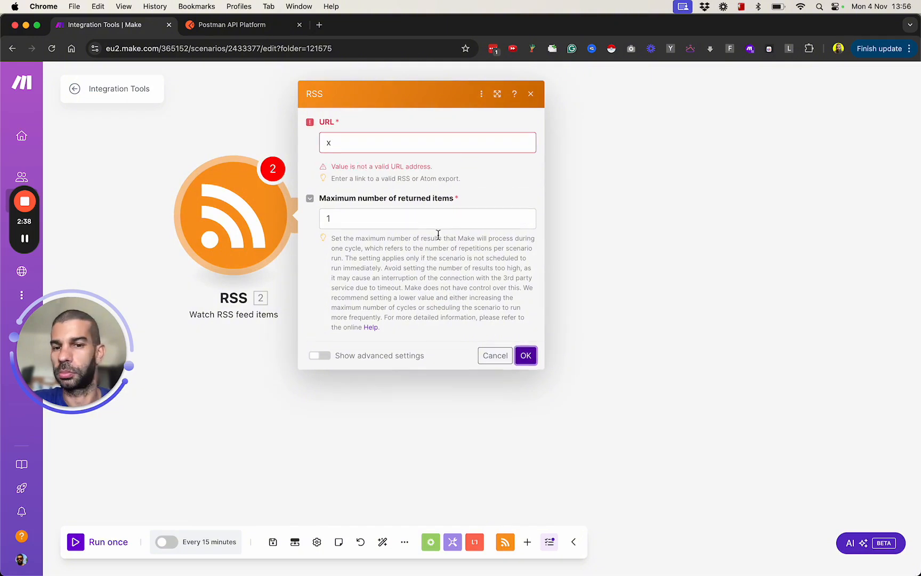
left_click(378, 144)
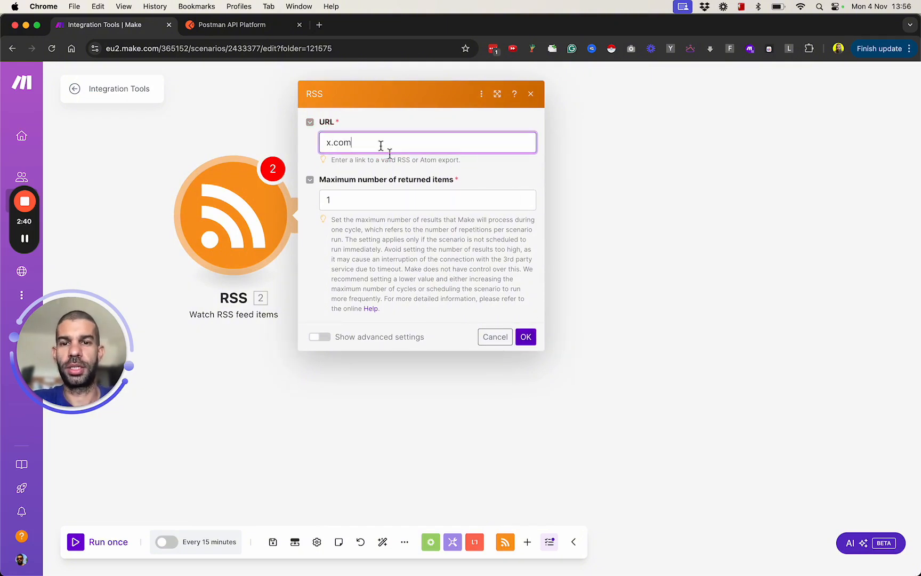
key("super+Left")
type("http://")
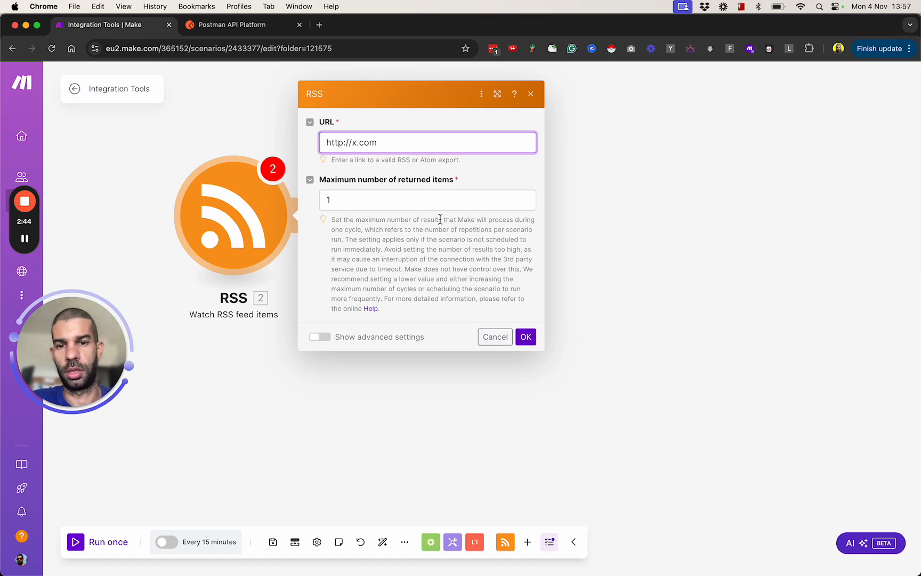
key("super+a")
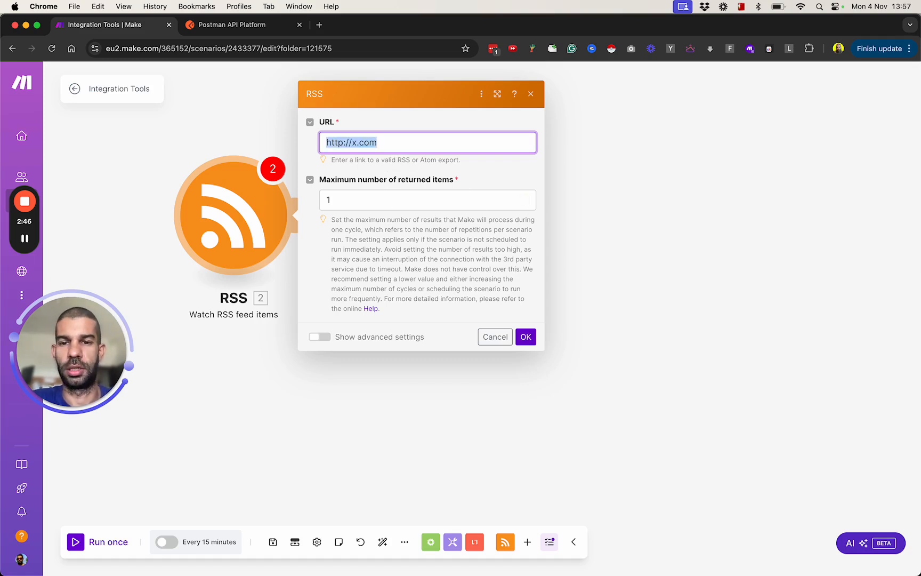
key("BackSpace")
key("Escape")
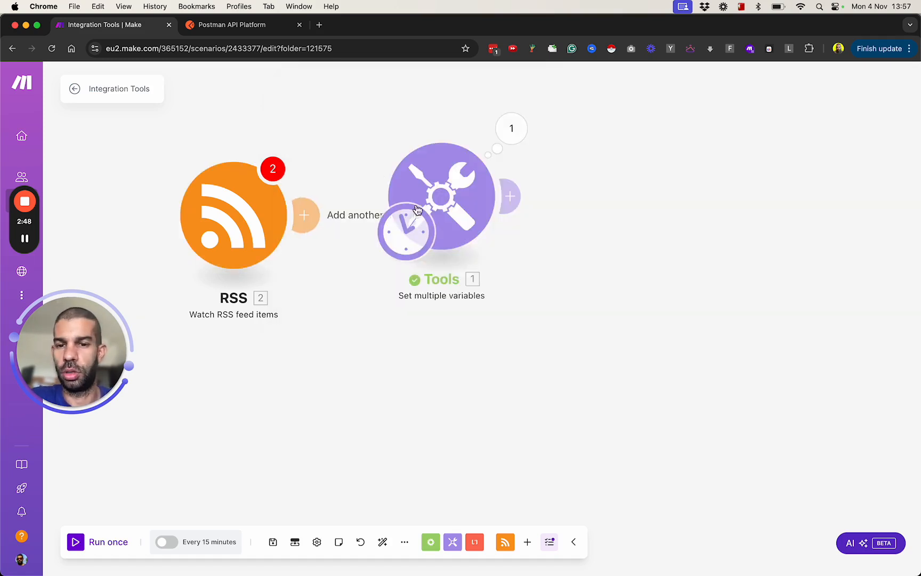
Step: Move the Tools module farther from the RSS module and make the RSS module the scenario's scheduled trigger
left_click_drag(425, 206, 515, 220)
left_click_drag(477, 255, 255, 219)
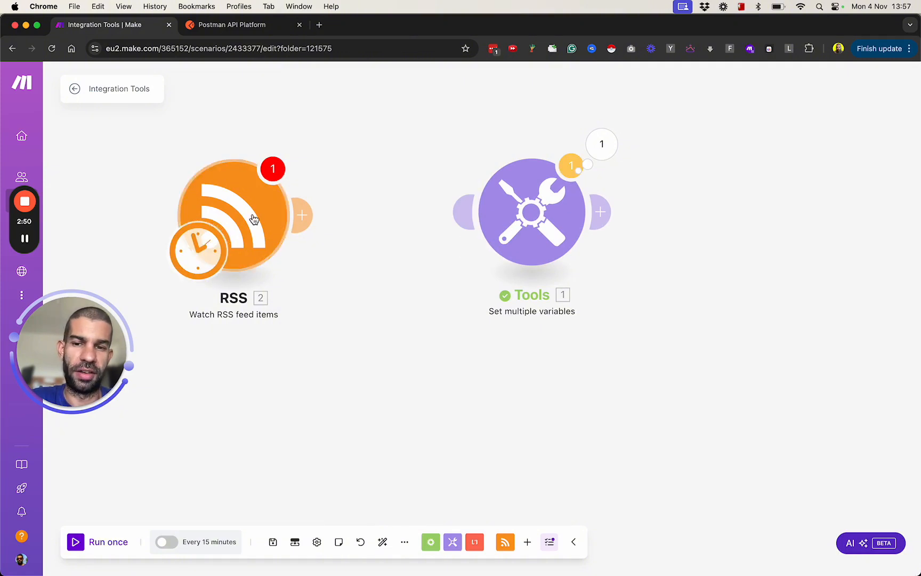
Step: Schedule the scenario to run every day at 06:00
left_click(206, 542)
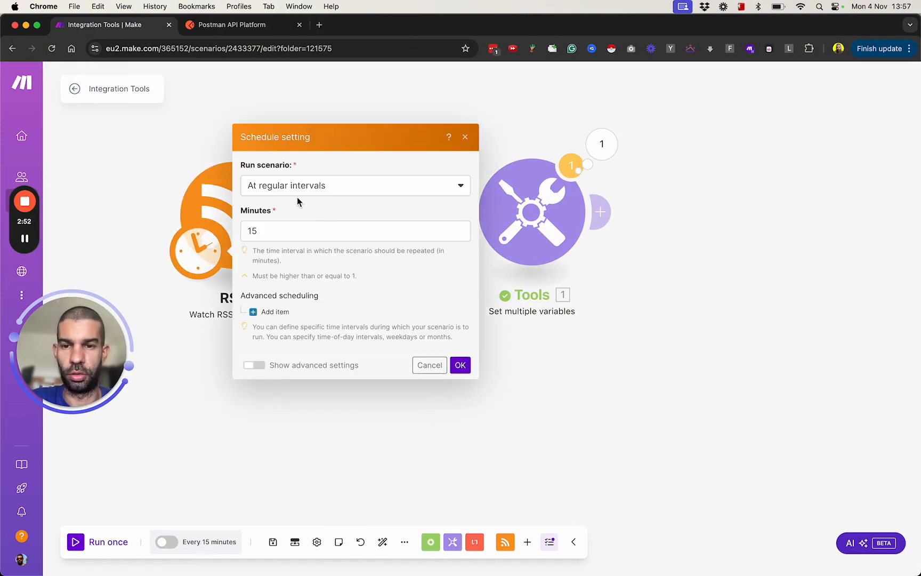
left_click(296, 193)
left_click(300, 241)
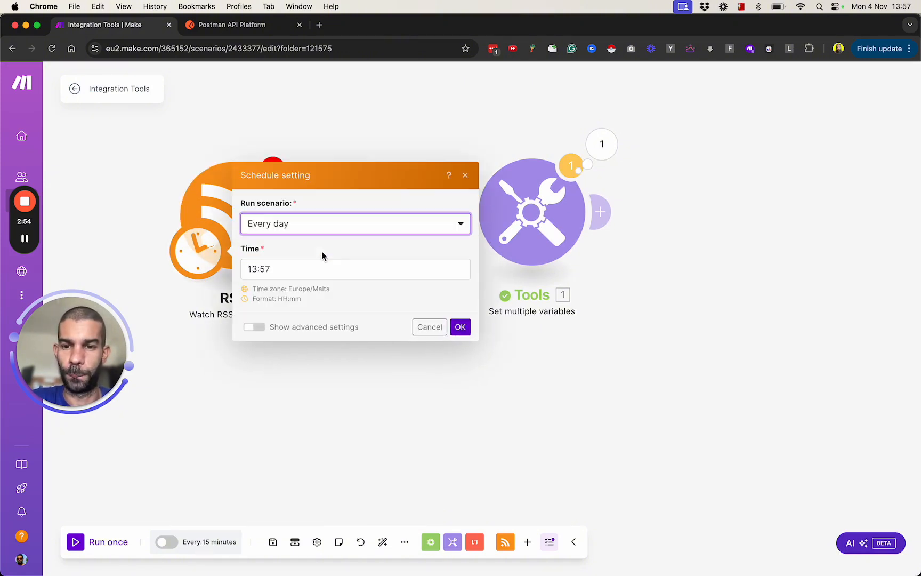
left_click(315, 266)
type("a0600")
left_click(339, 277)
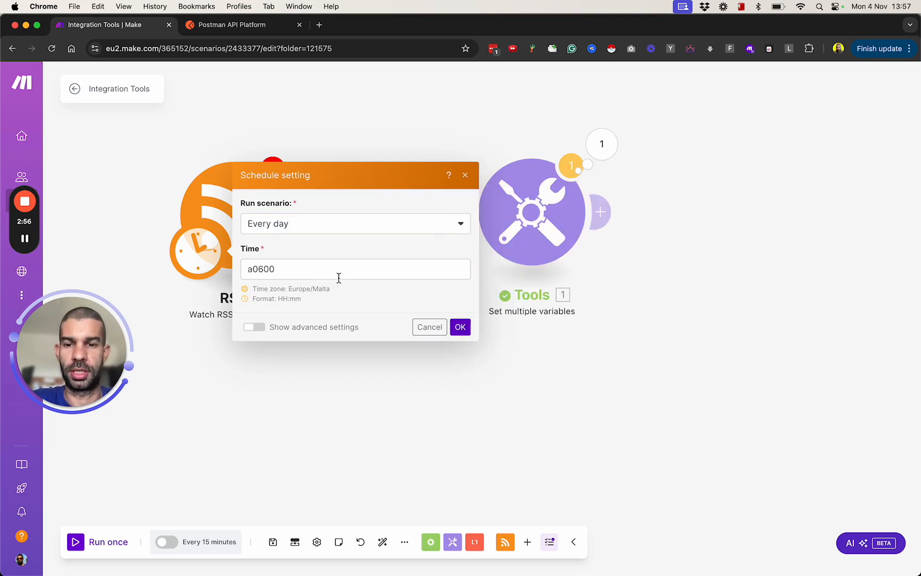
key("Left")
key("Left")
key("Left")
key("Left")
key("BackSpace")
left_click(460, 327)
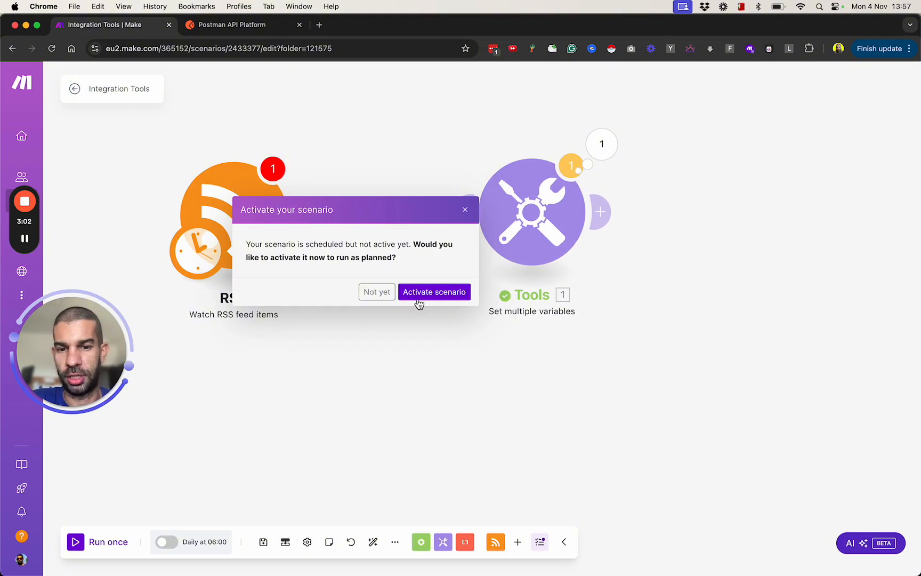
Step: Try to activate the scenario with RSS as its trigger, and shift the RSS module slightly closer to Tools
left_click(416, 298)
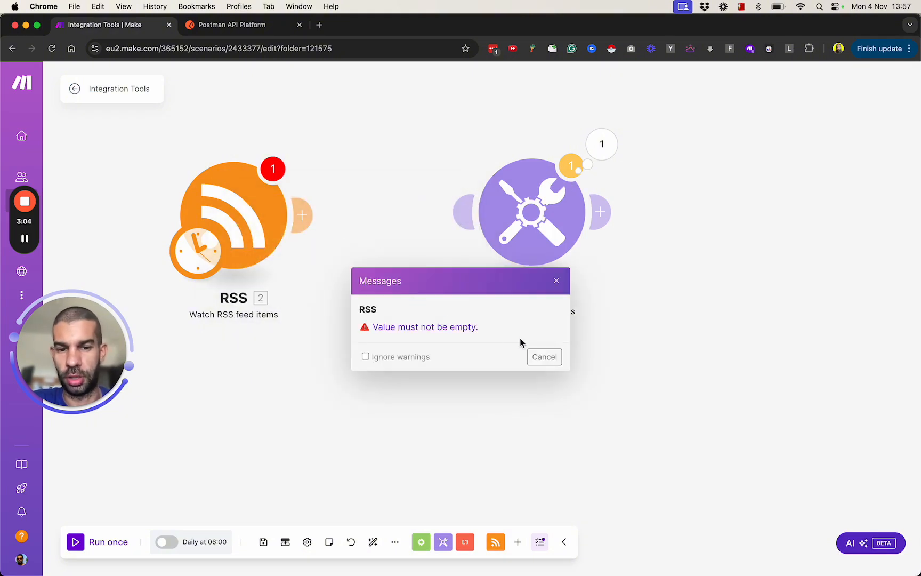
left_click(535, 362)
left_click_drag(235, 222, 280, 218)
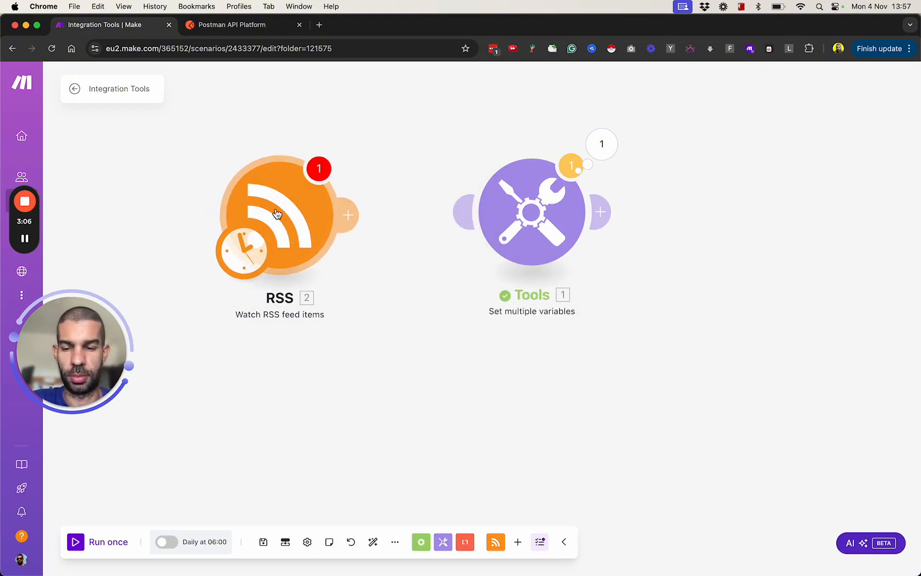
left_click(168, 542)
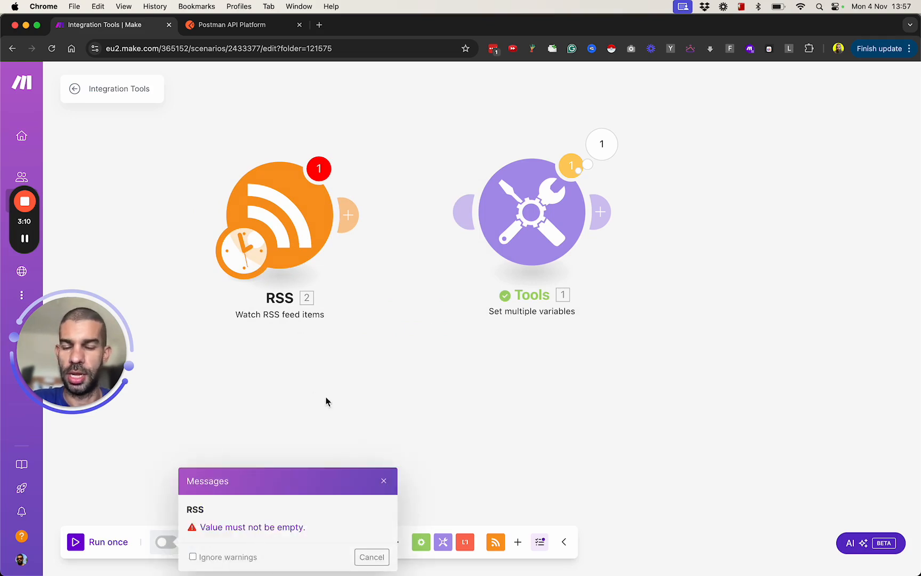
left_click(373, 557)
Step: Activate the scenario with the Tools module as its trigger, and try activating it again with the trigger back on RSS
left_click_drag(264, 256, 499, 260)
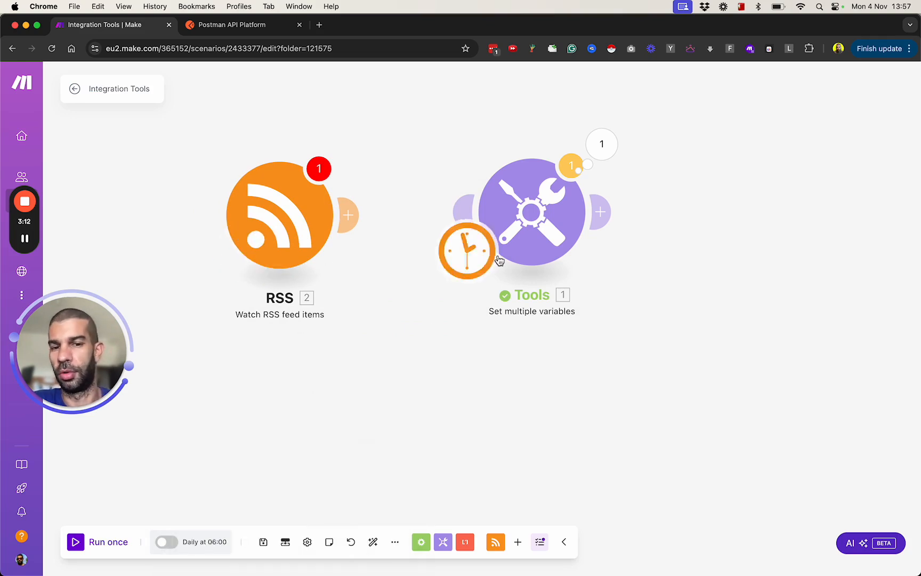
left_click(167, 542)
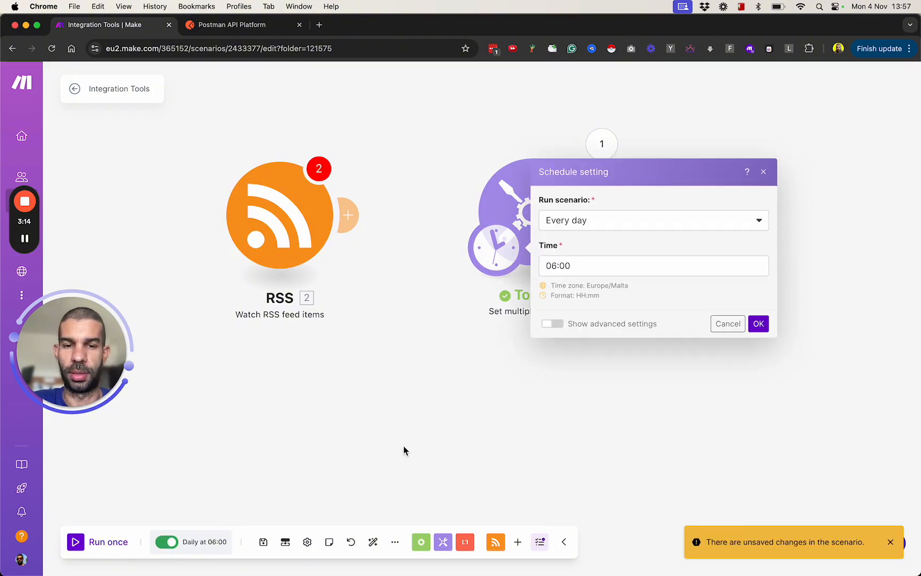
left_click(759, 324)
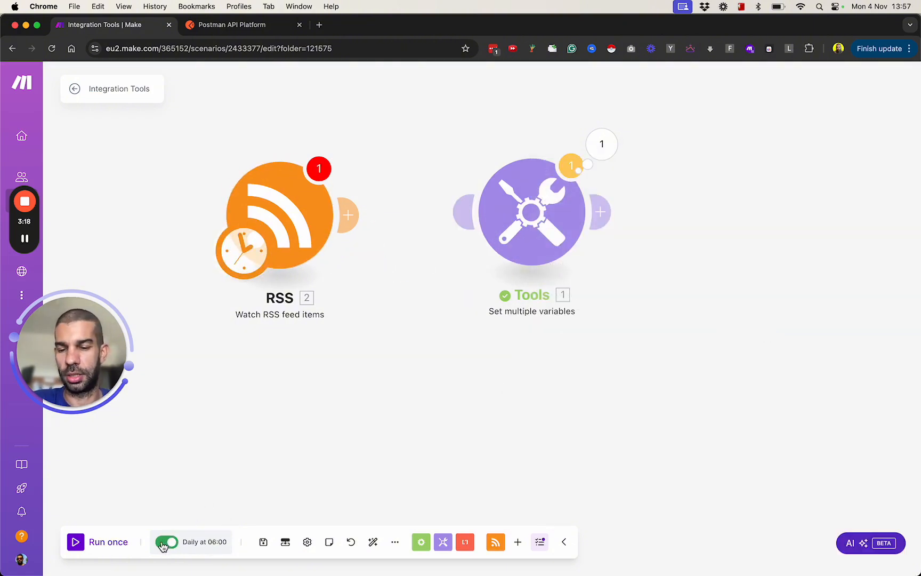
left_click(166, 542)
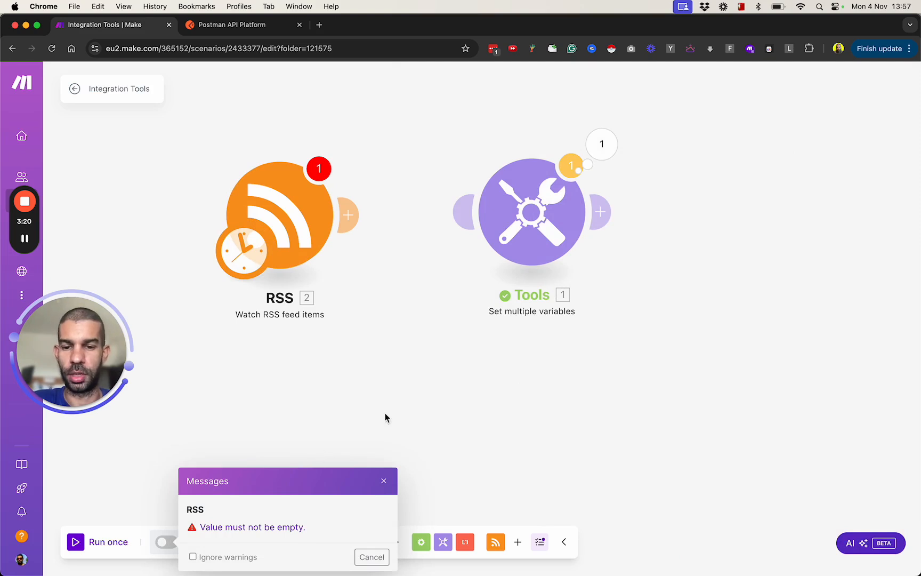
left_click(384, 480)
Step: Add a Webhooks "Custom webhook" module in the empty area below the RSS module
scroll(345, 371, "down", 2)
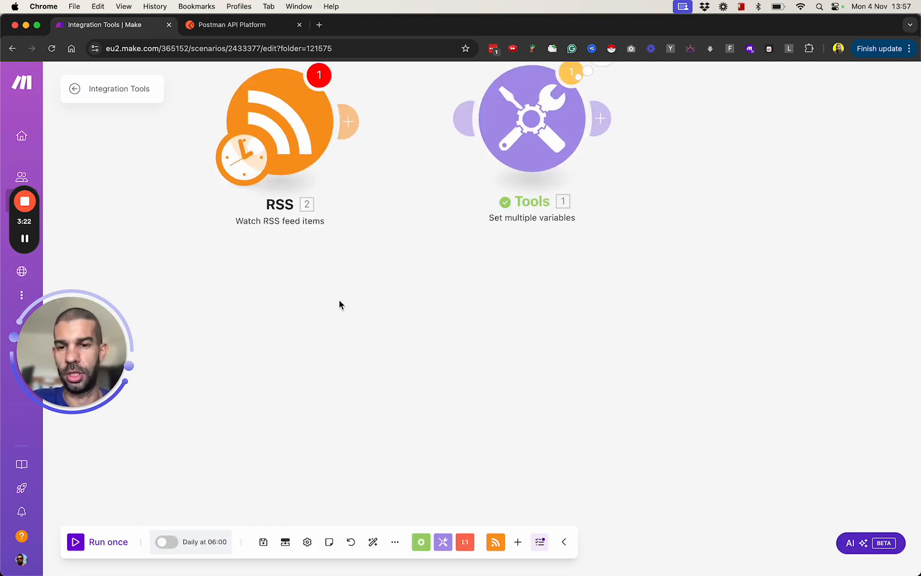
double_click(330, 316)
type("webhook")
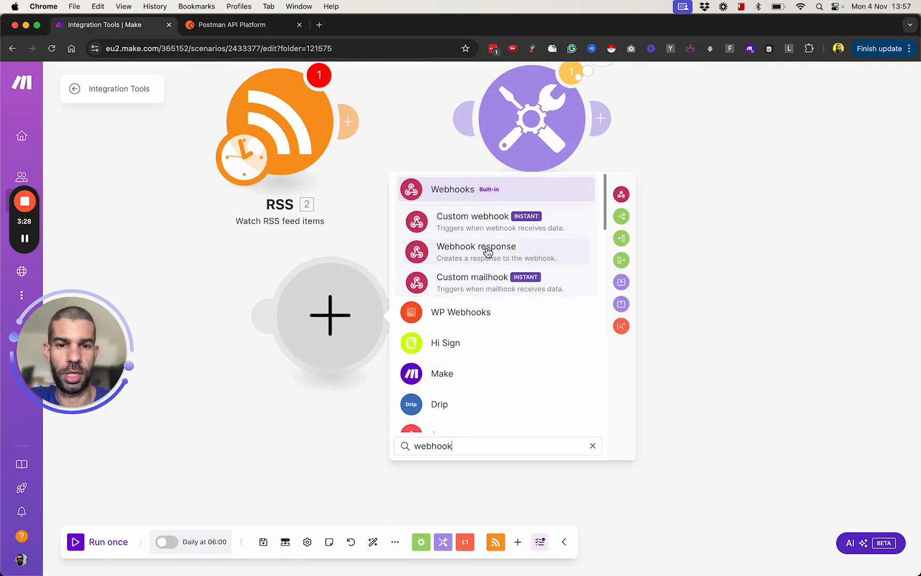
left_click(472, 226)
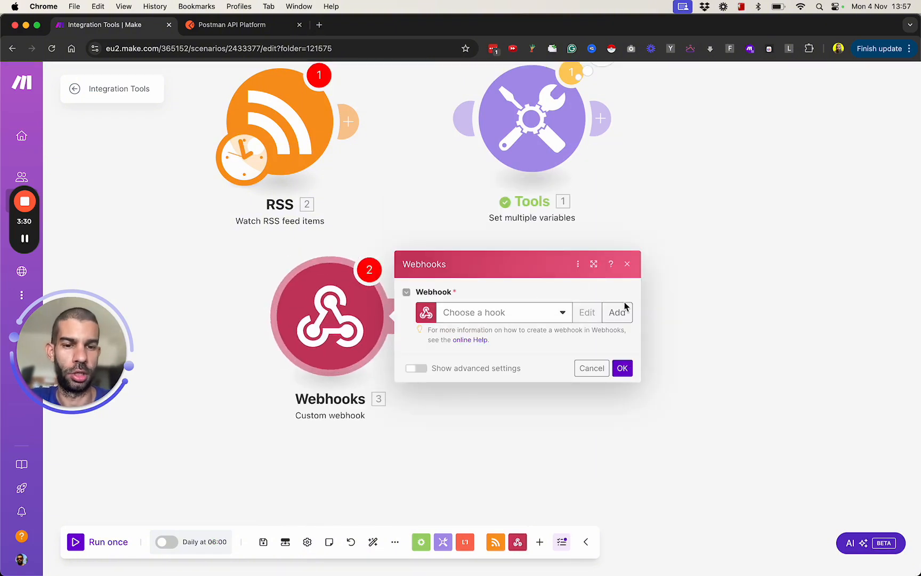
Step: Create a webhook named "My gateway-webhook webhook" and copy its address to the clipboard
left_click(618, 311)
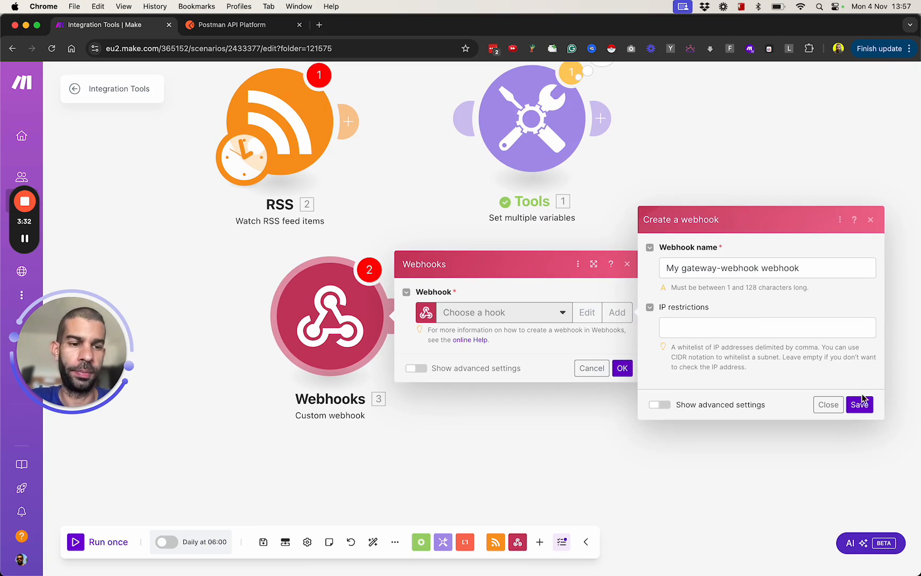
left_click(863, 402)
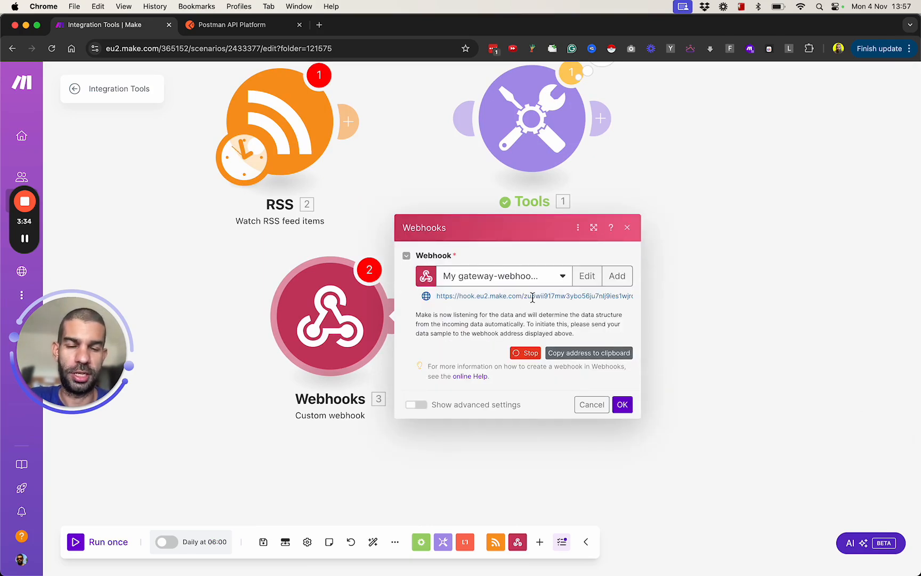
left_click(615, 354)
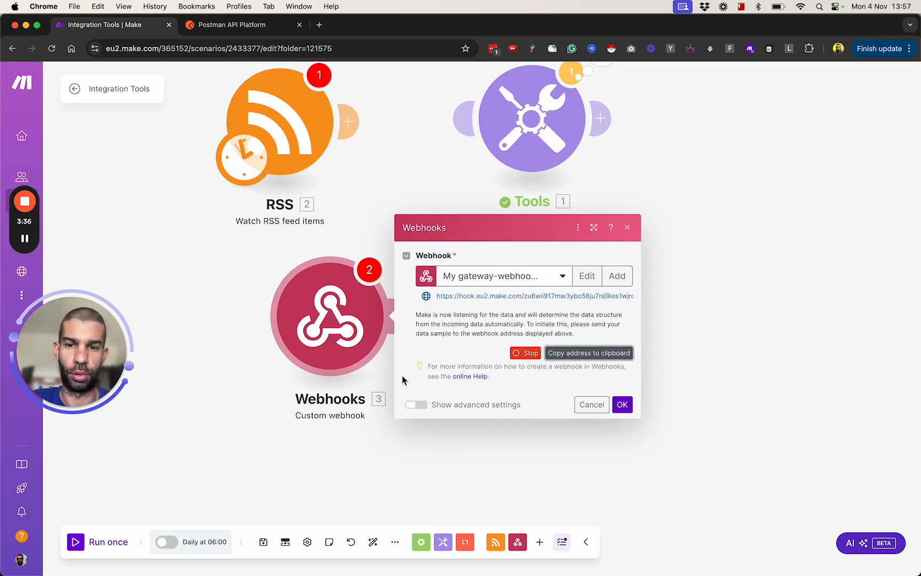
Step: Make the Webhooks module the scenario's trigger, confirm its webhook settings and run the scenario once
left_click_drag(242, 165, 293, 349)
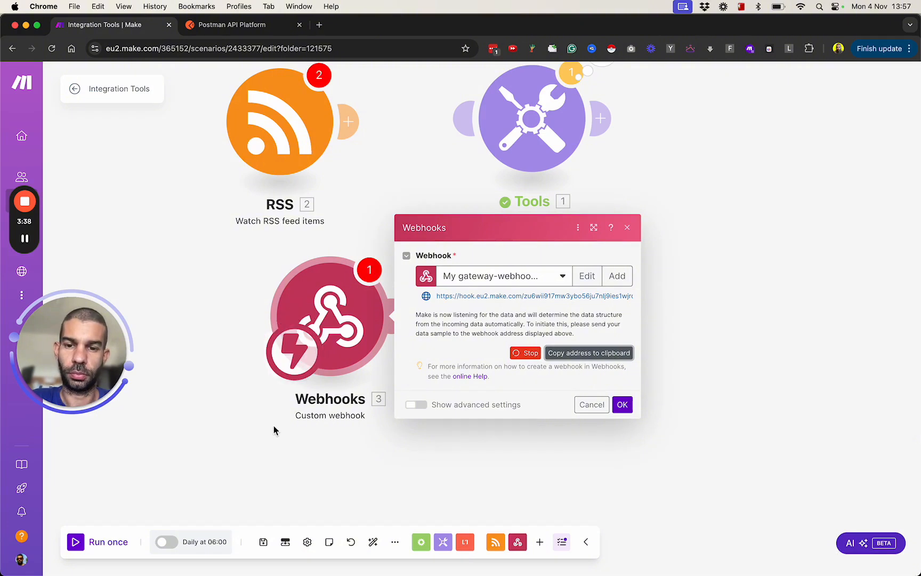
left_click(76, 542)
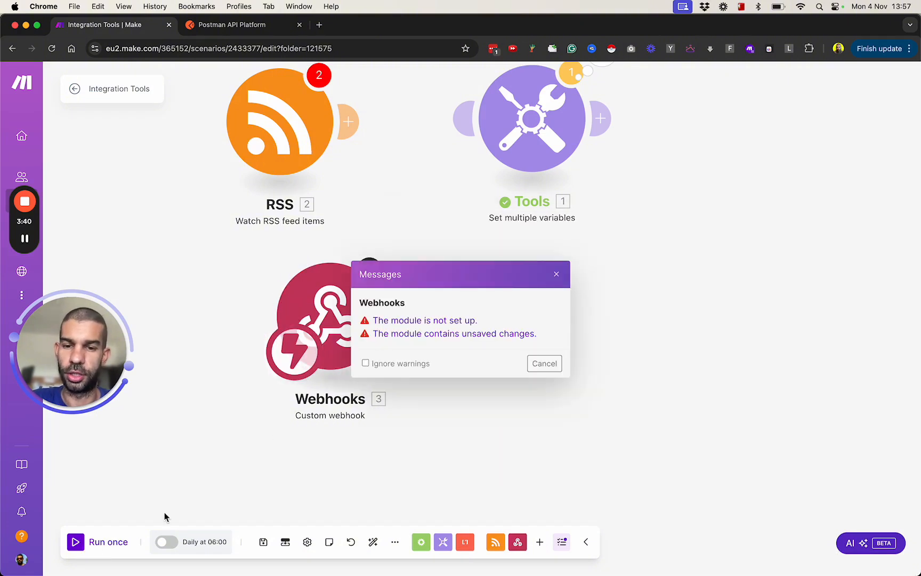
left_click(544, 364)
left_click(77, 542)
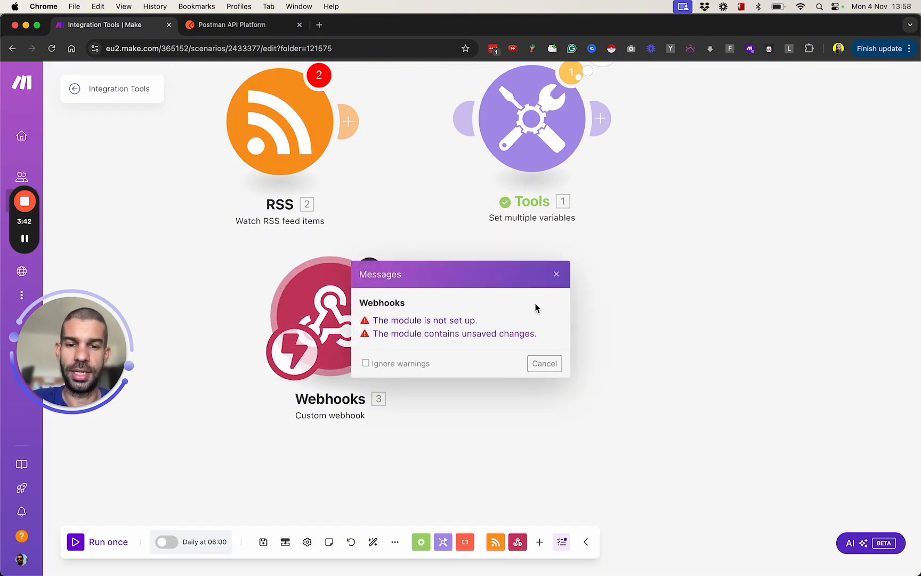
left_click(544, 364)
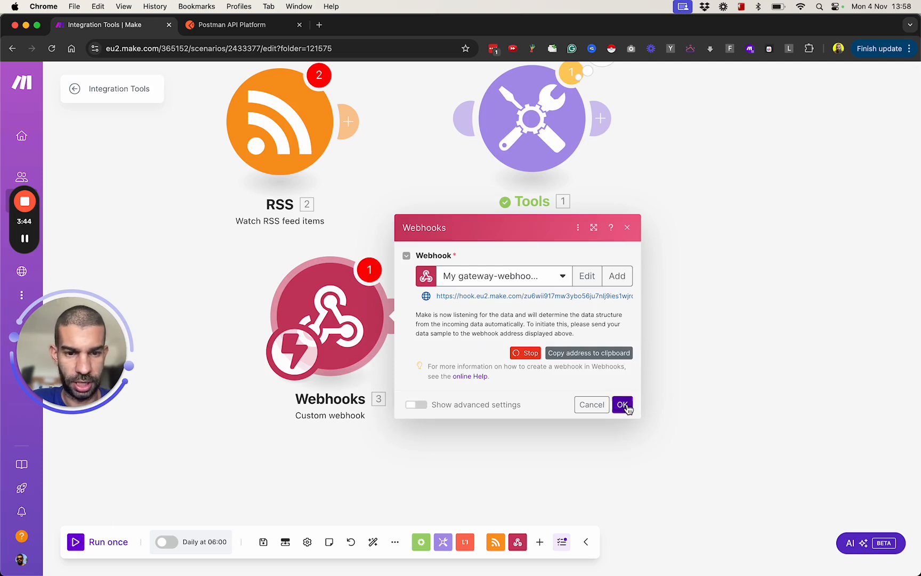
left_click(623, 404)
left_click(79, 553)
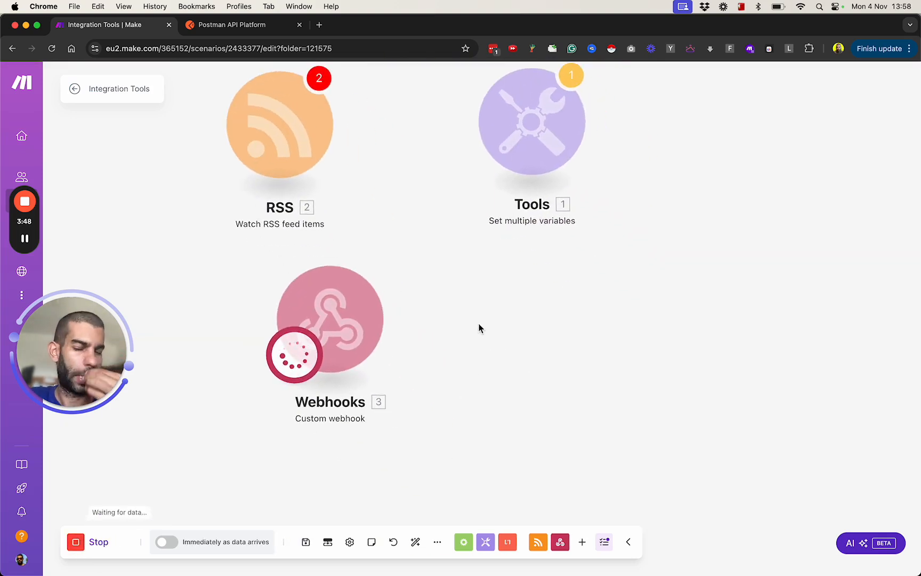
Step: Call the webhook by opening its copied address in a new browser tab, and return to the Make scenario
key("super+t")
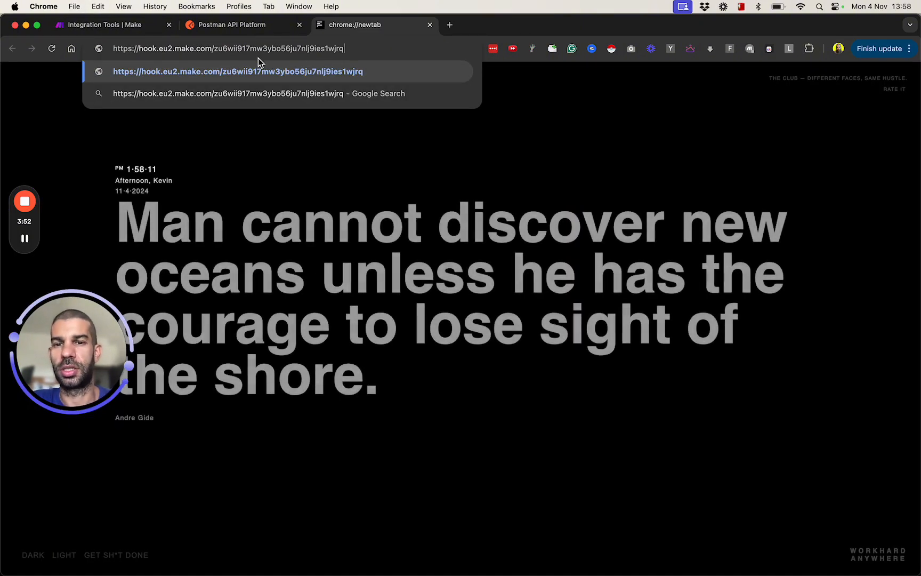
key("Return")
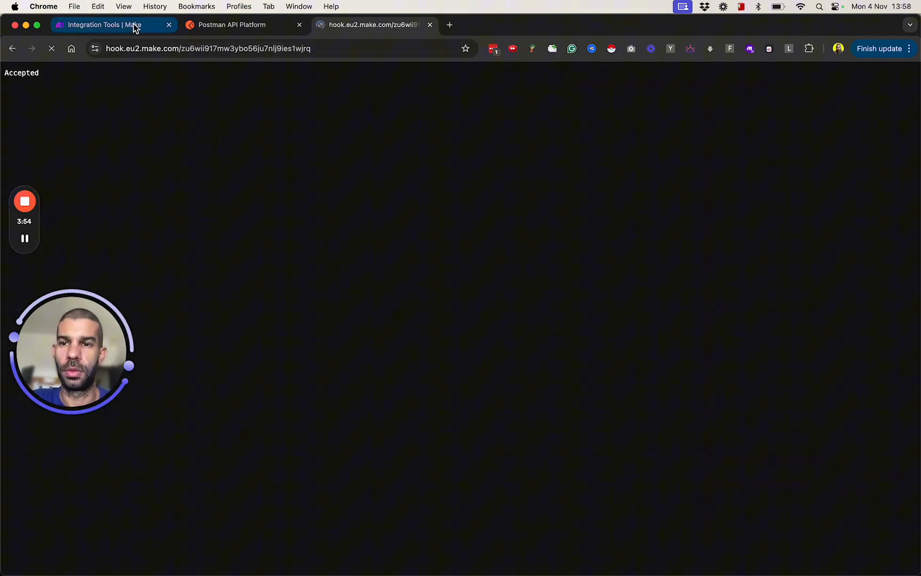
left_click(128, 24)
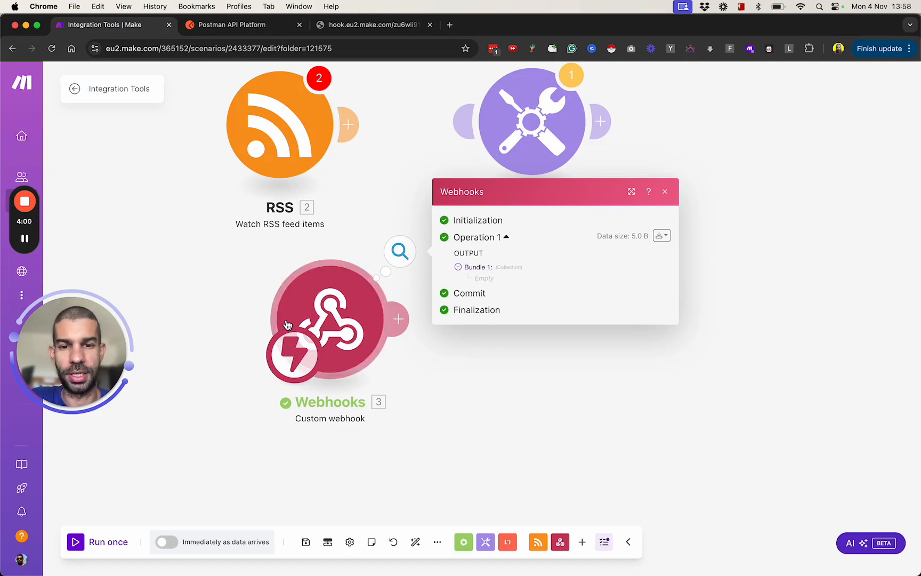
Step: Run the scenario once and call the copied webhook address in a new browser tab with the parameters x=1&y=2
left_click_drag(336, 333, 336, 373)
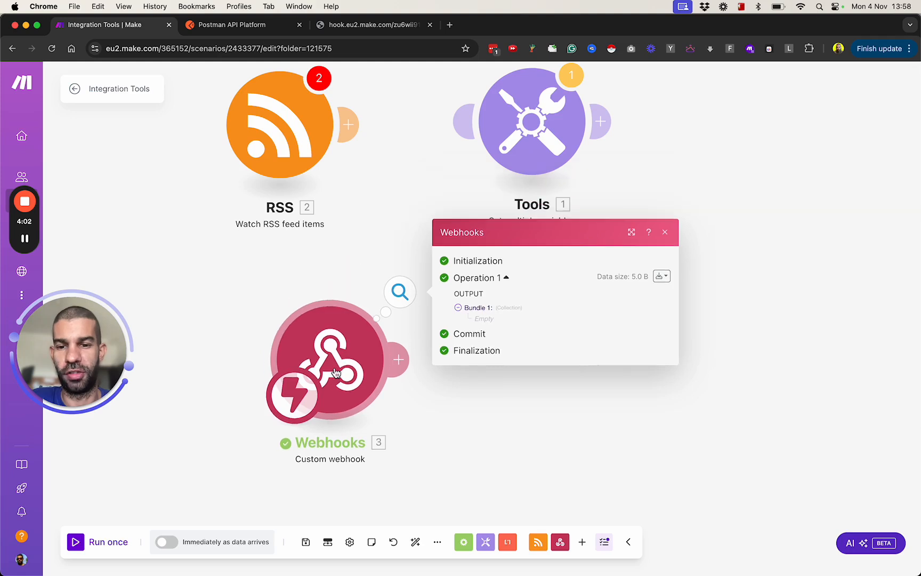
left_click(75, 541)
key("super+t")
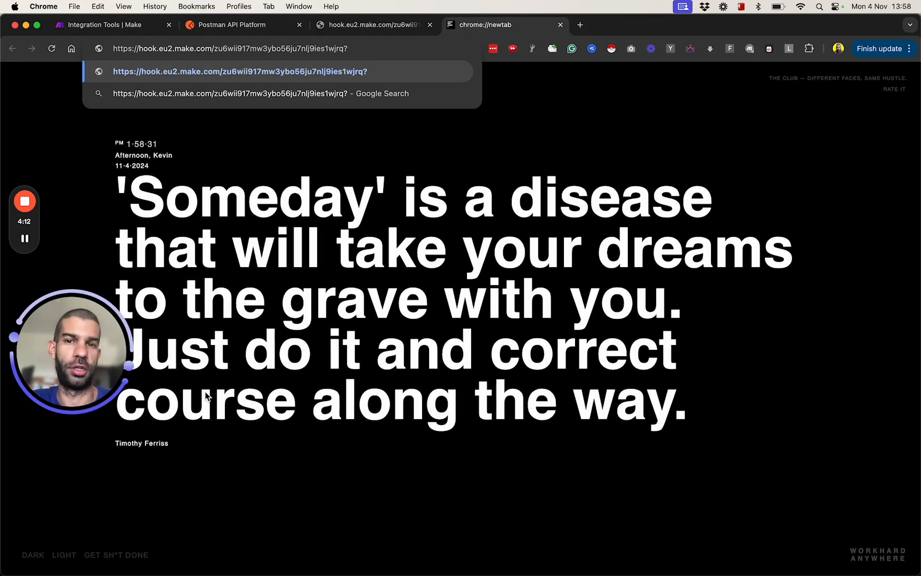
type("x=1")
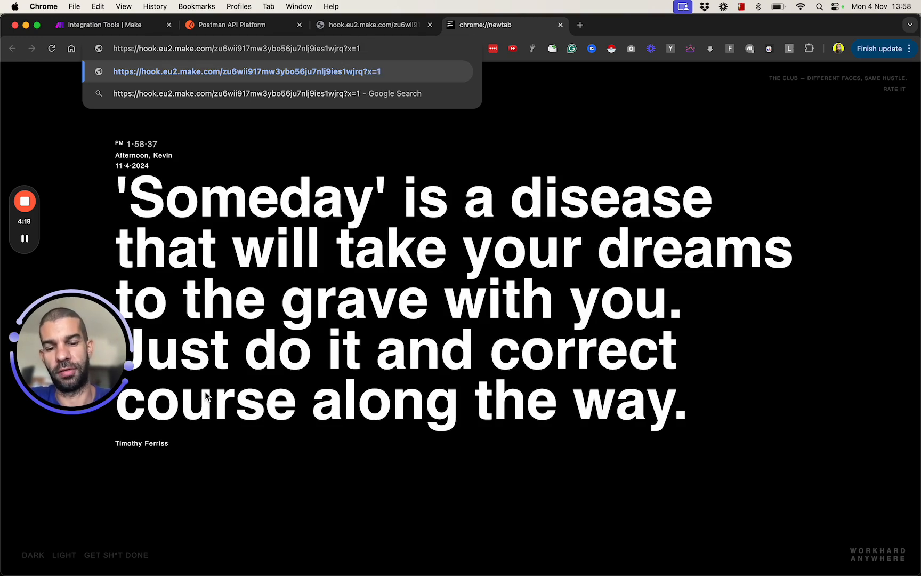
type("&y=2")
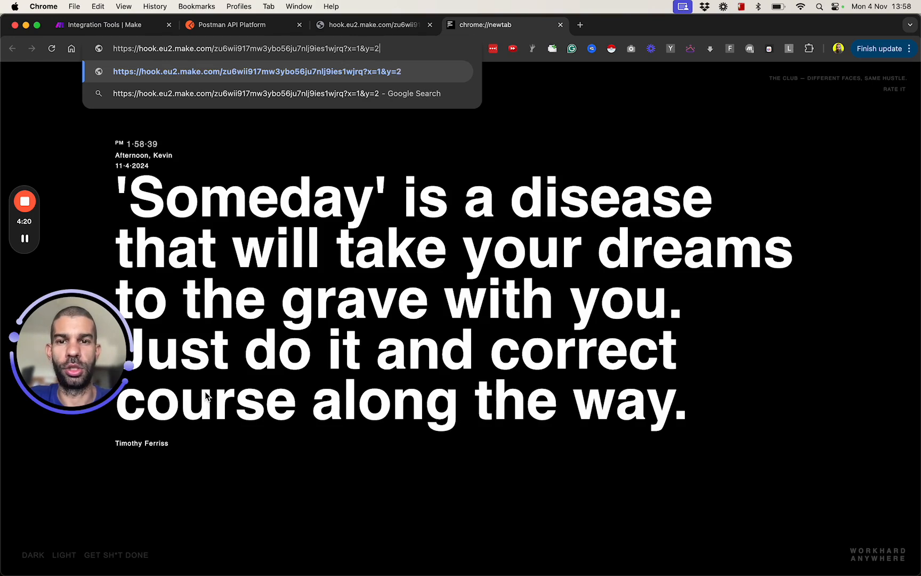
key("Return")
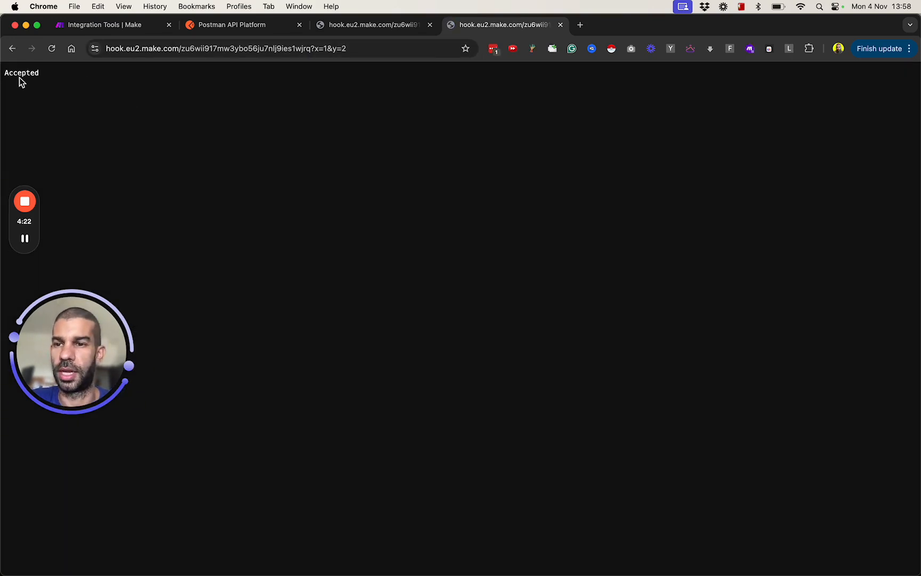
Step: Return to the Make scenario and examine the parameters received in the custom webhook's output bundle
left_click(110, 25)
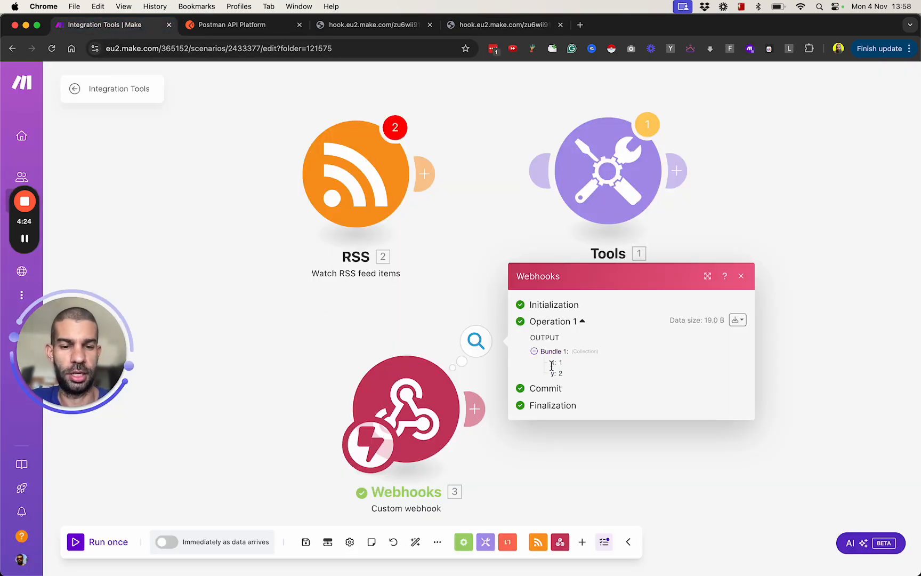
left_click_drag(551, 360, 564, 376)
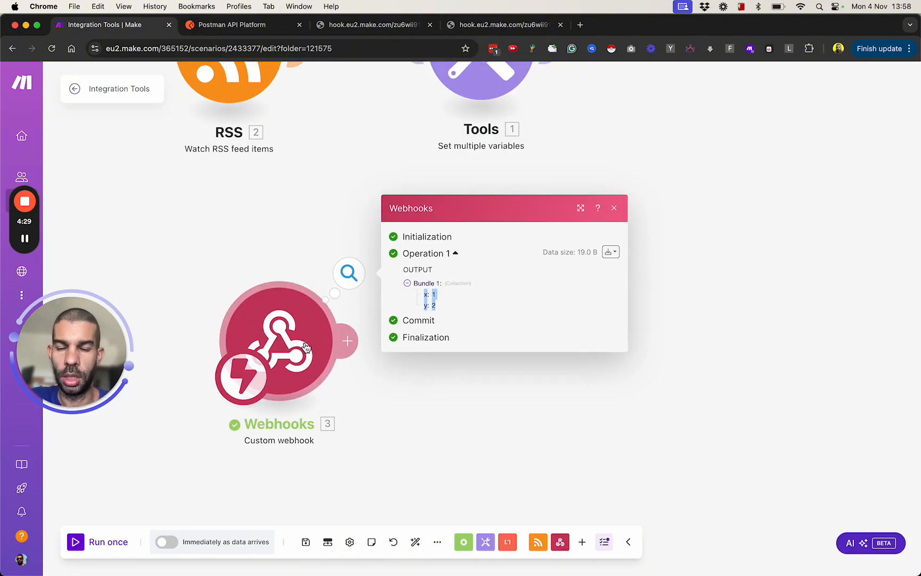
left_click(424, 428)
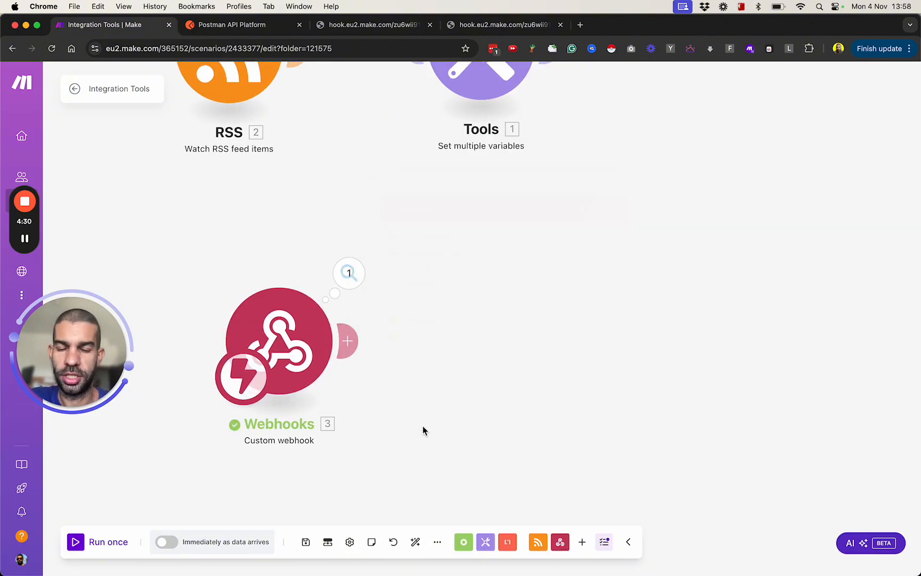
left_click(351, 342)
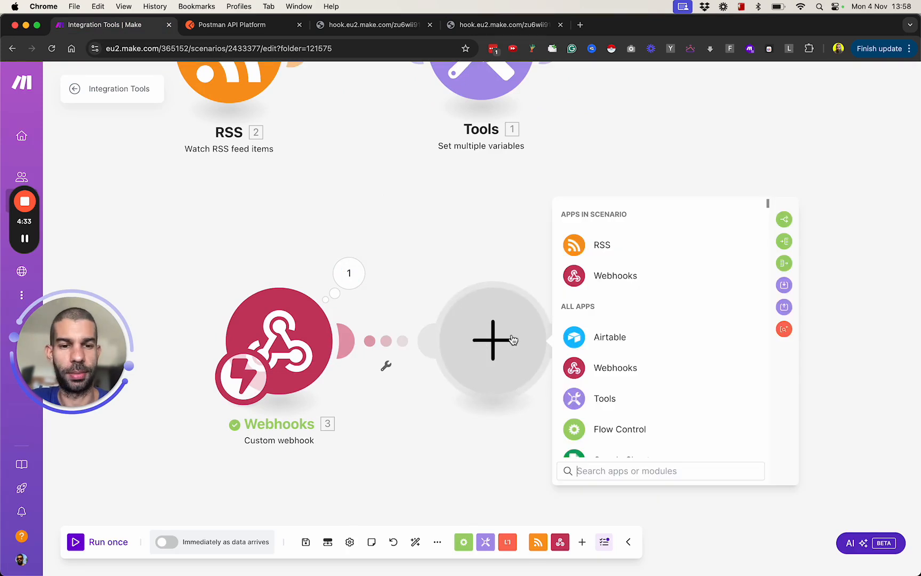
left_click(633, 273)
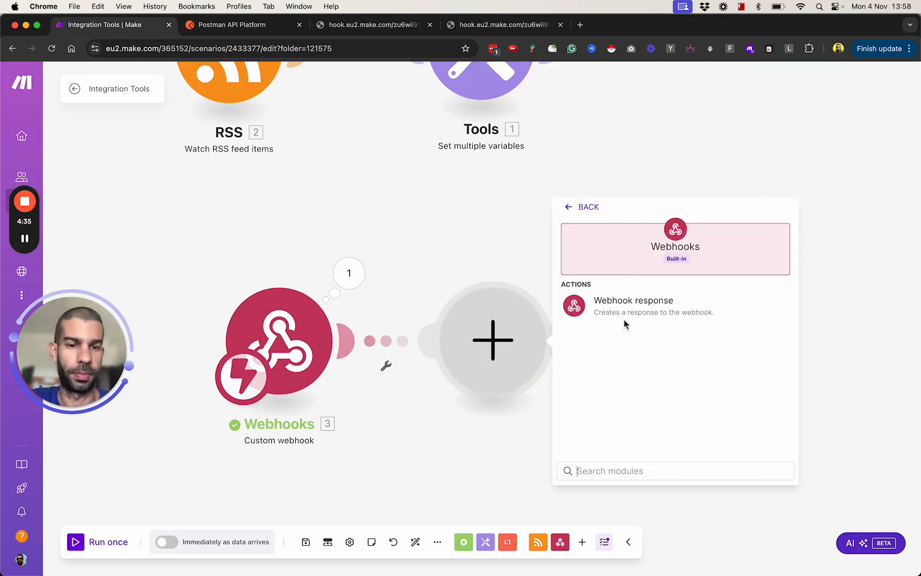
left_click(647, 309)
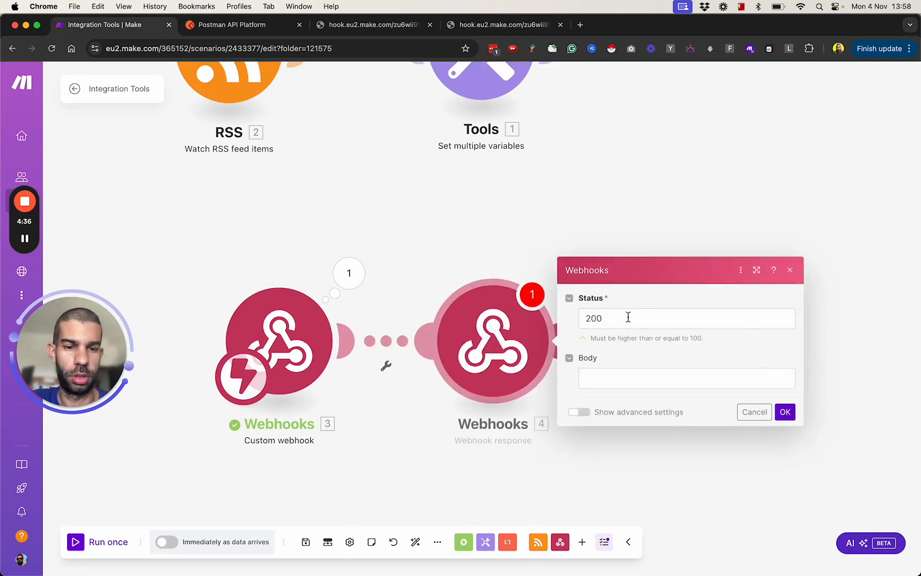
left_click(605, 377)
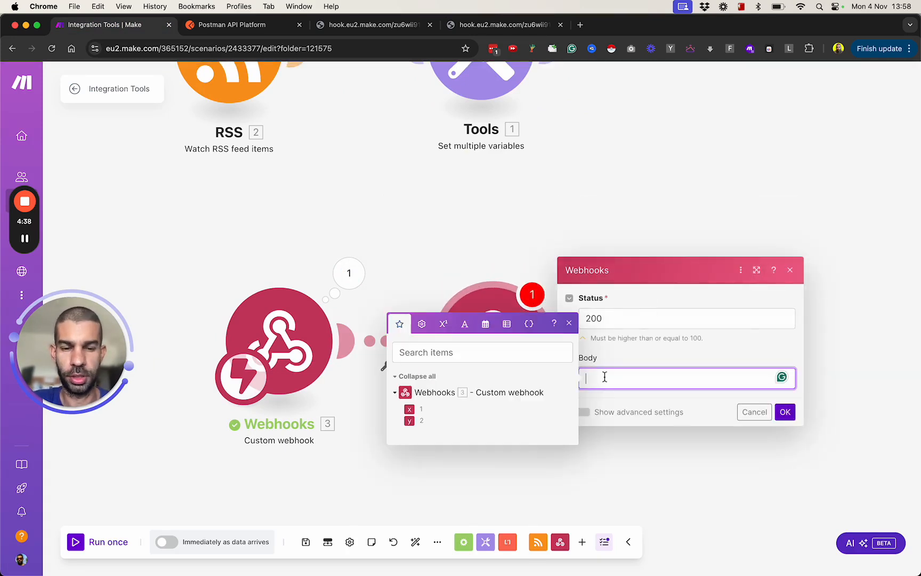
double_click(626, 320)
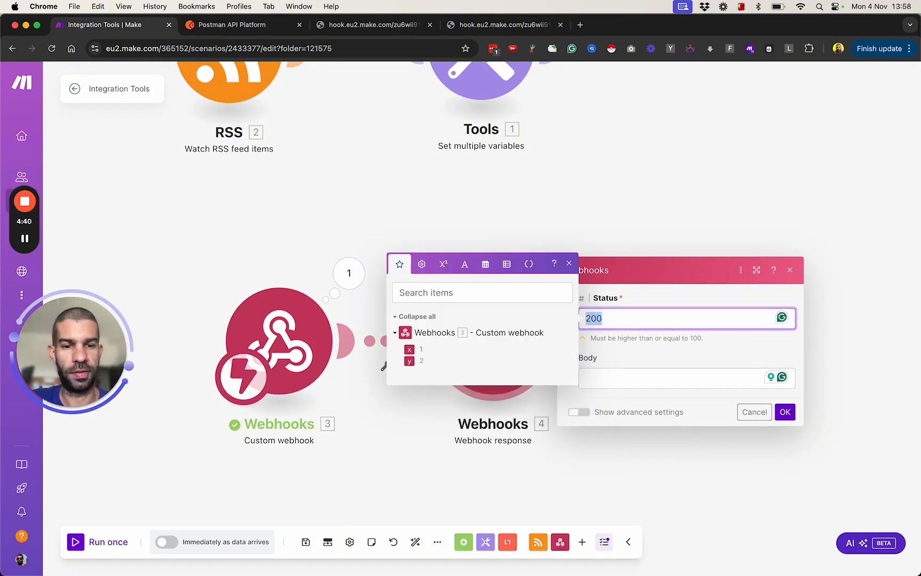
left_click(605, 376)
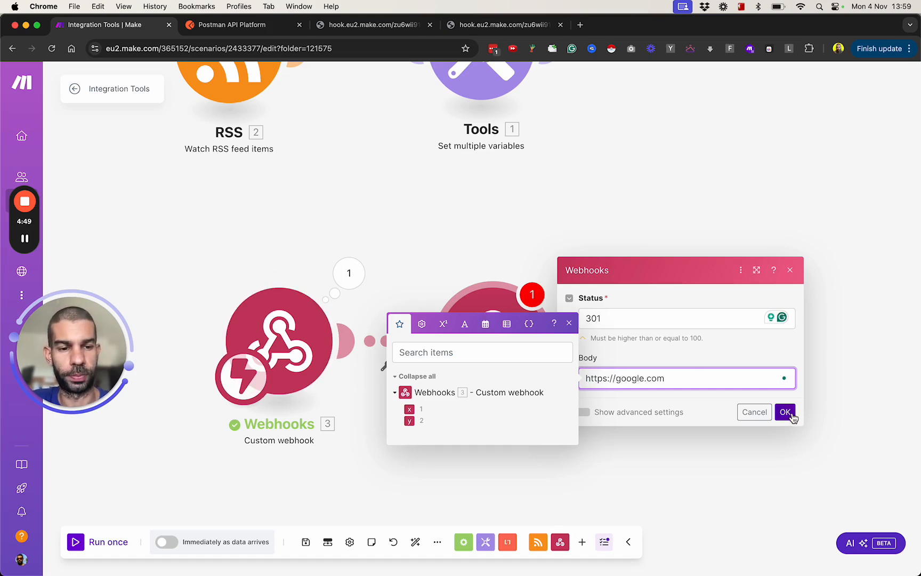
left_click(786, 412)
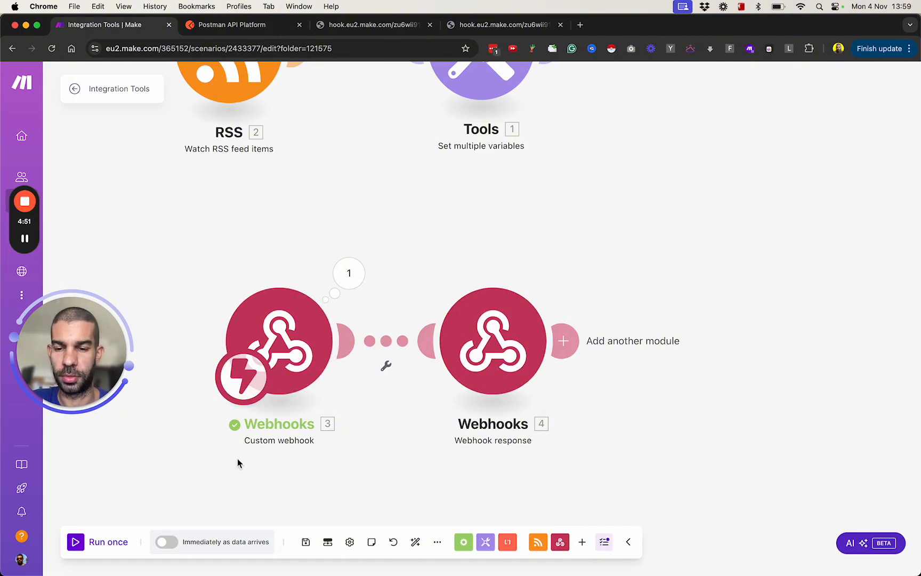
Step: Run the scenario once, call the webhook in a new browser tab with x=1&y=2&z=3, and inspect the returned text
left_click(78, 542)
key("super+t")
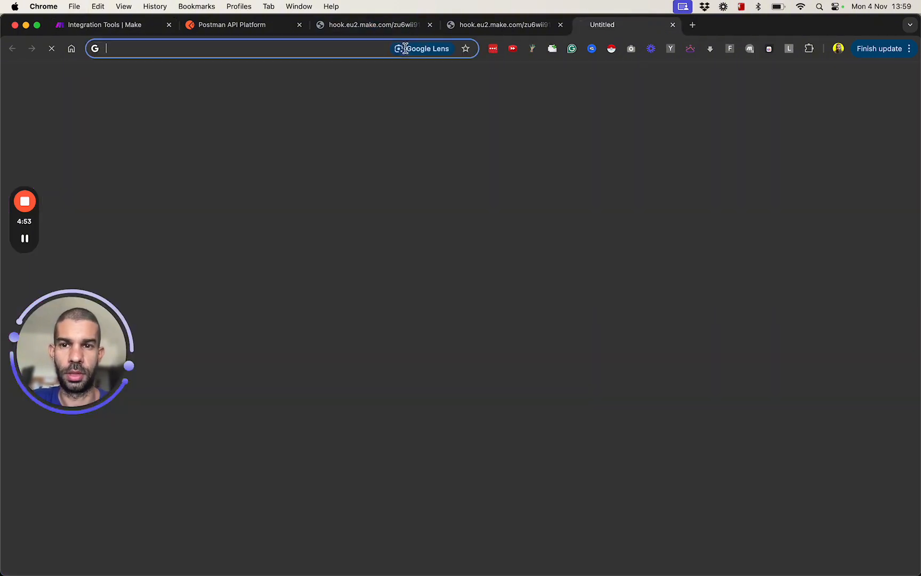
type("?")
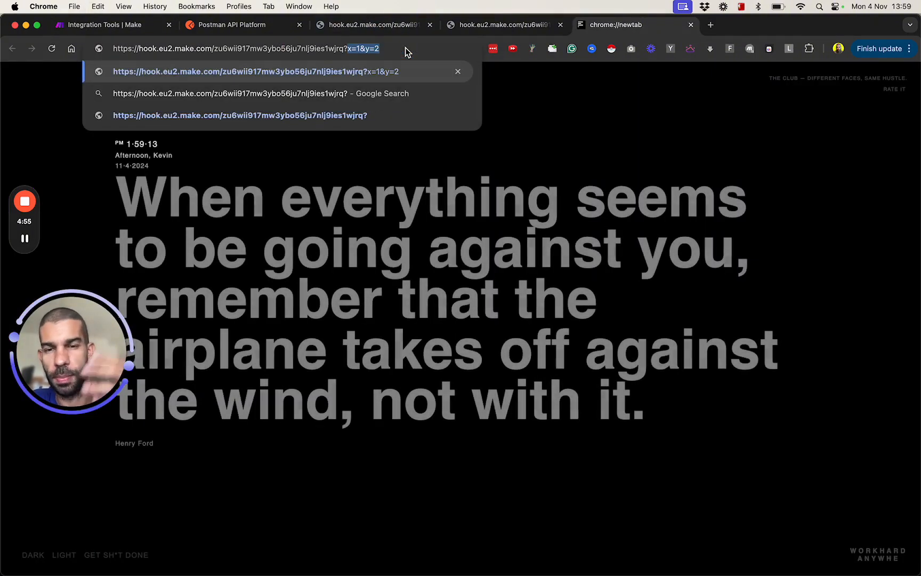
type("x=1&y=2&z=3")
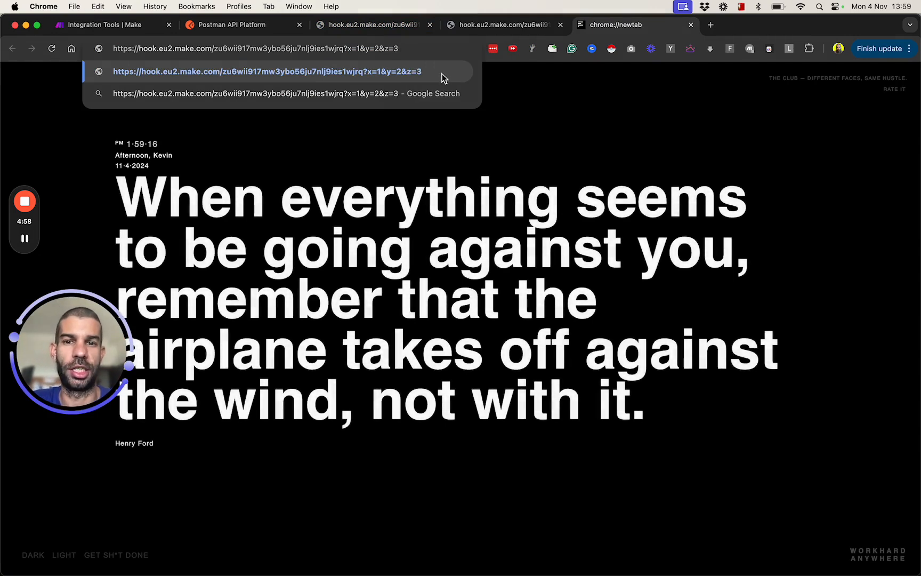
key("Return")
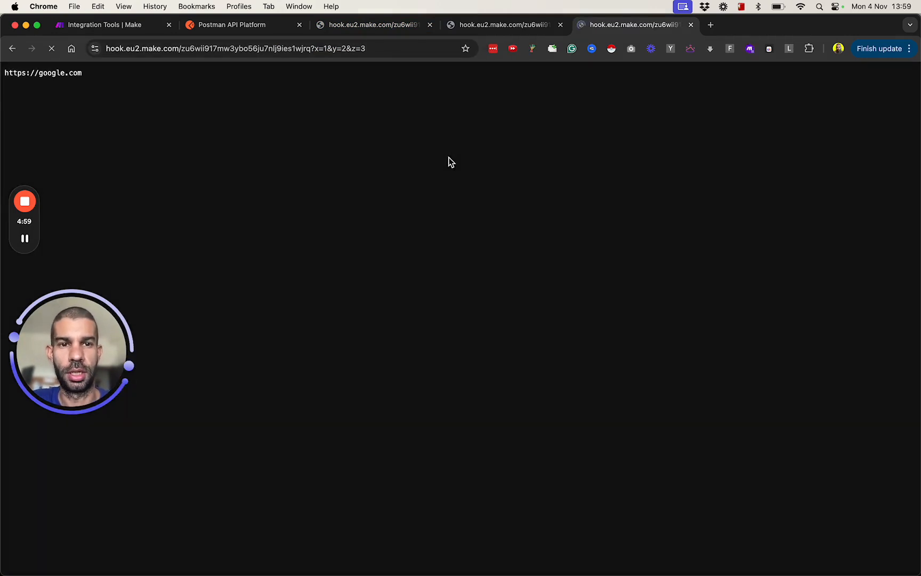
double_click(30, 73)
triple_click(68, 74)
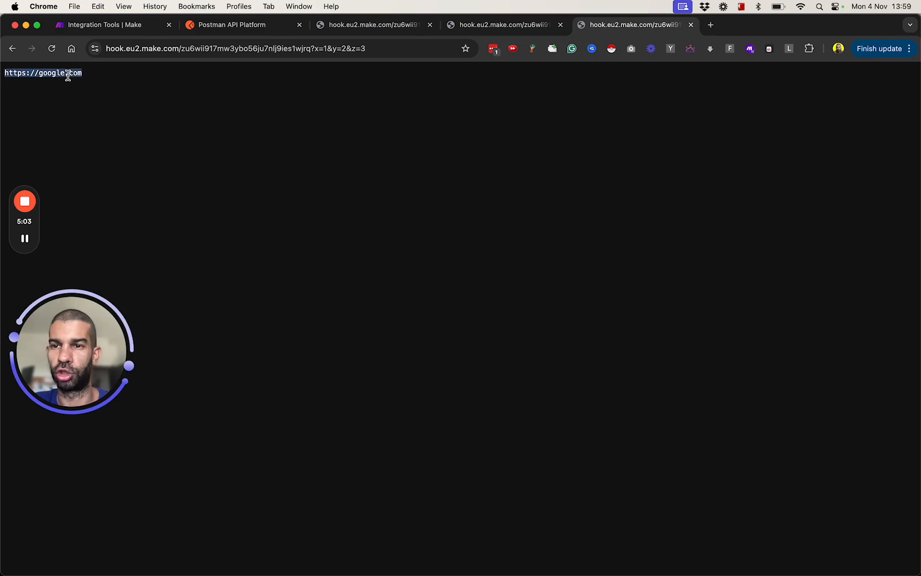
Step: Back in the Make scenario, show the Webhook response module's advanced settings and add a custom header item
left_click(120, 26)
scroll(606, 247, "down", 3)
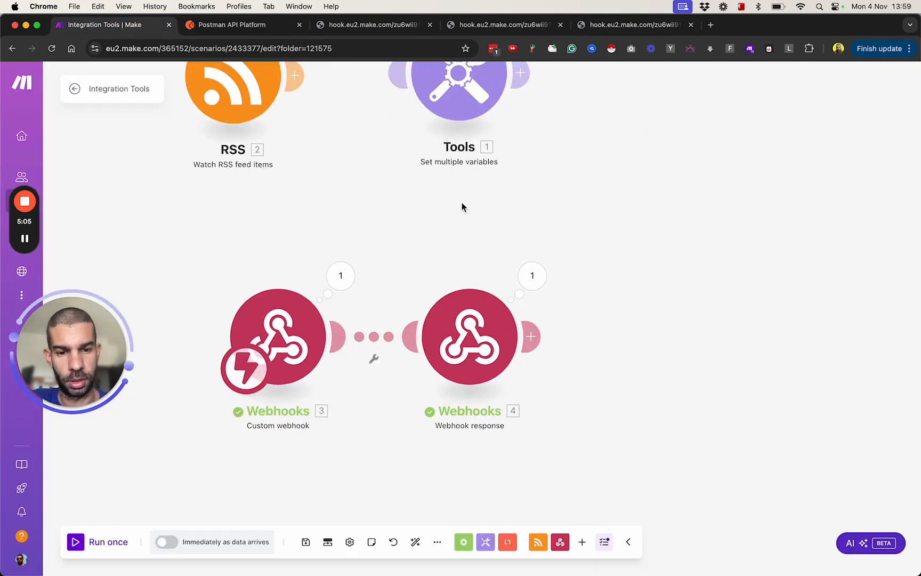
left_click(469, 318)
left_click(633, 372)
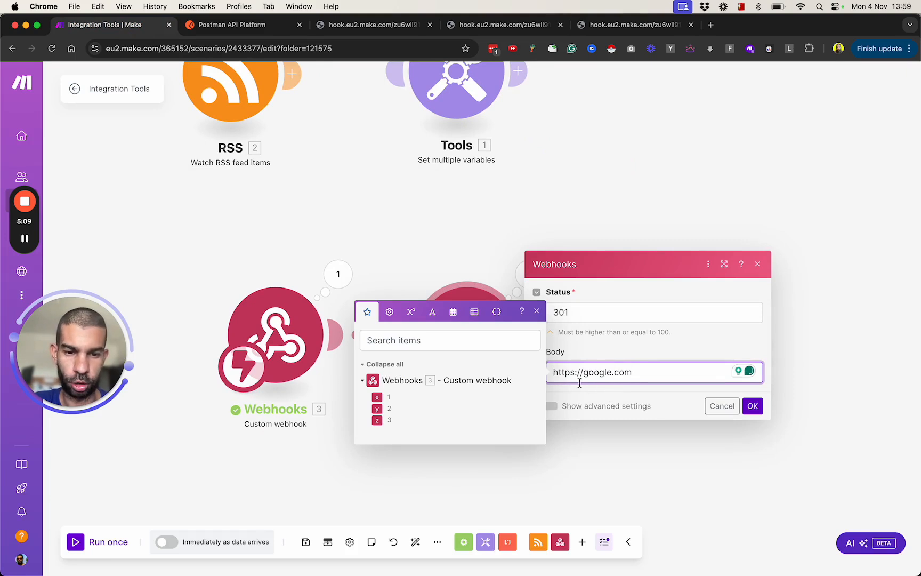
left_click(560, 407)
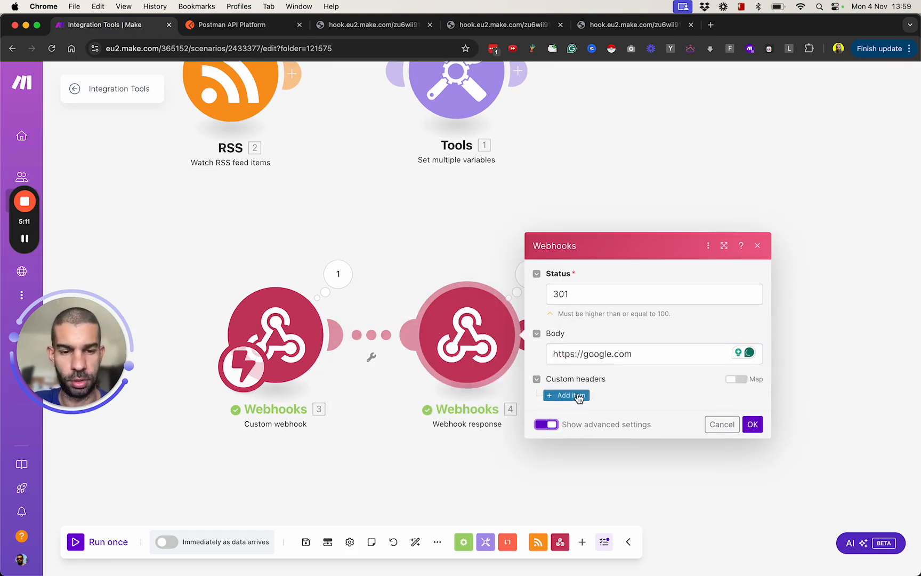
left_click(568, 395)
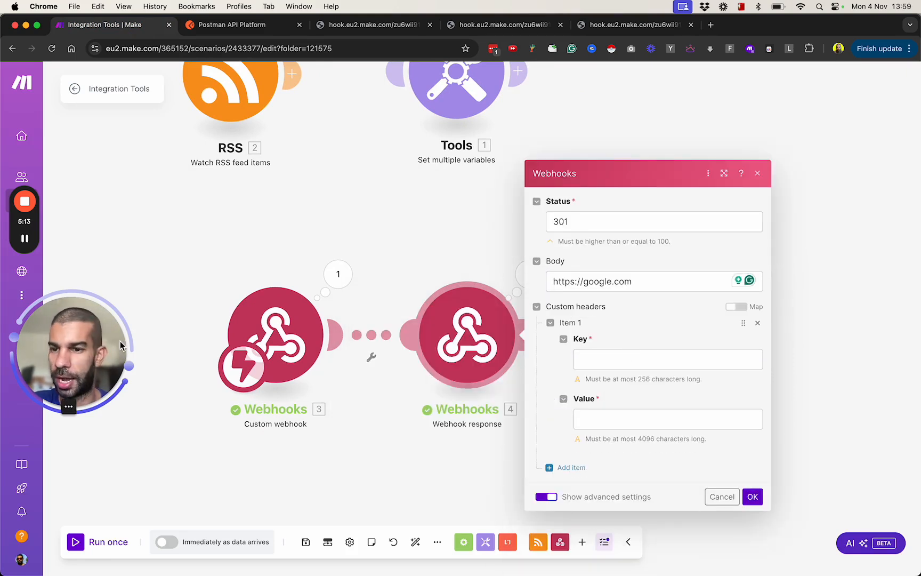
left_click(25, 242)
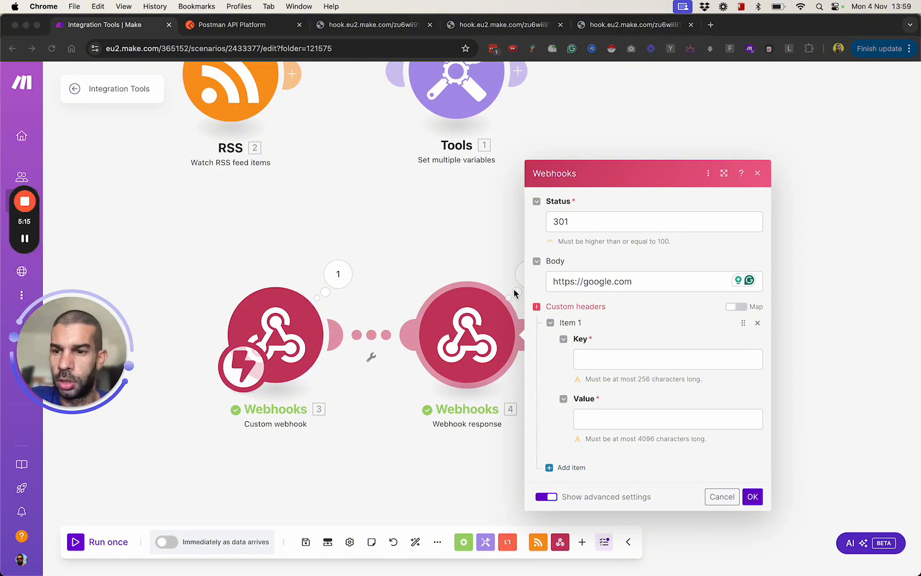
left_click(626, 357)
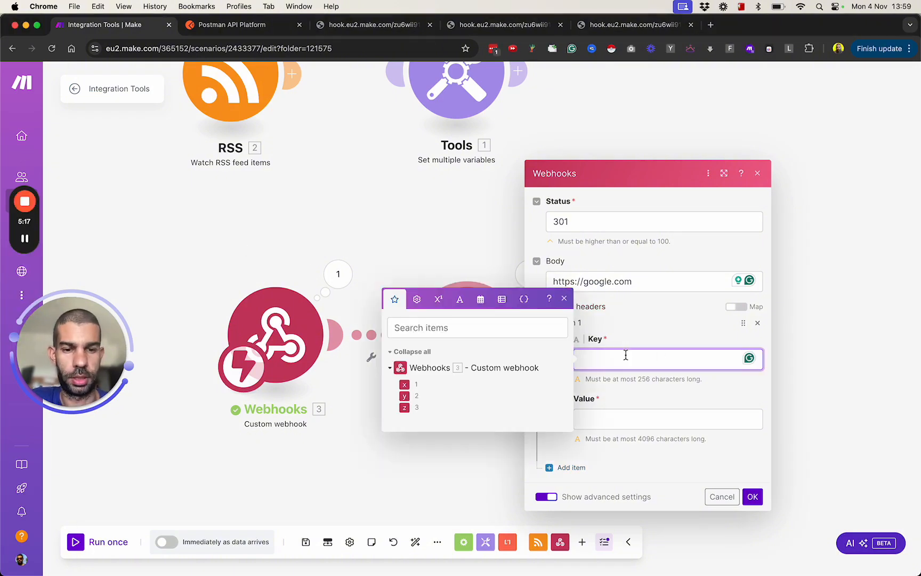
type("Location")
triple_click(624, 281)
key("super+x")
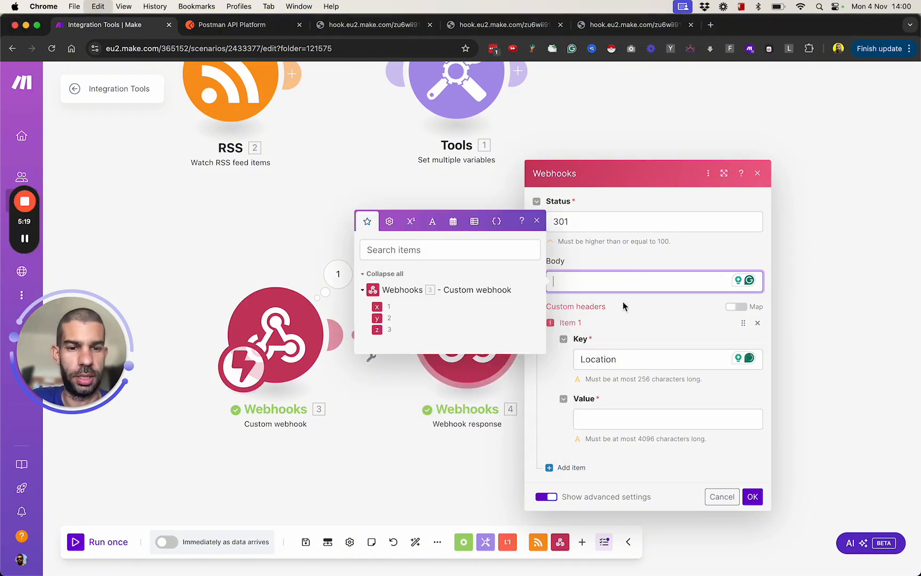
left_click(629, 418)
key("super+v")
left_click(753, 497)
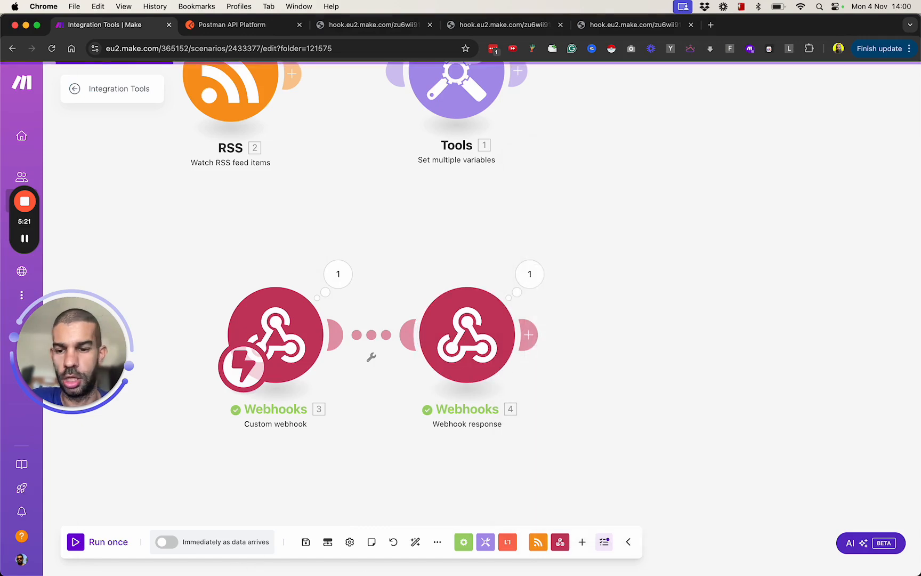
Step: Run the scenario once and call the webhook again from the browser tab with the x=1&y=2&z=3 address
left_click(99, 542)
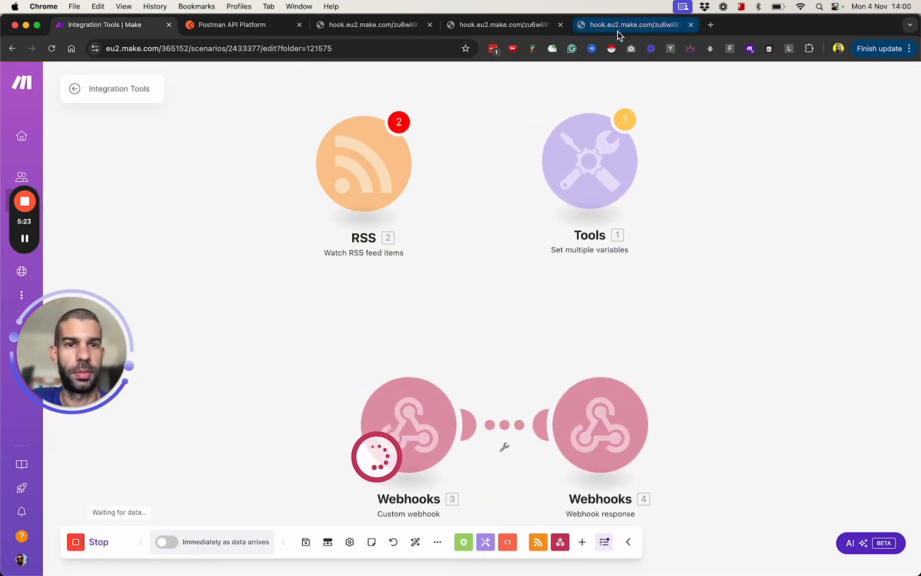
left_click(618, 25)
left_click(277, 54)
key("Return")
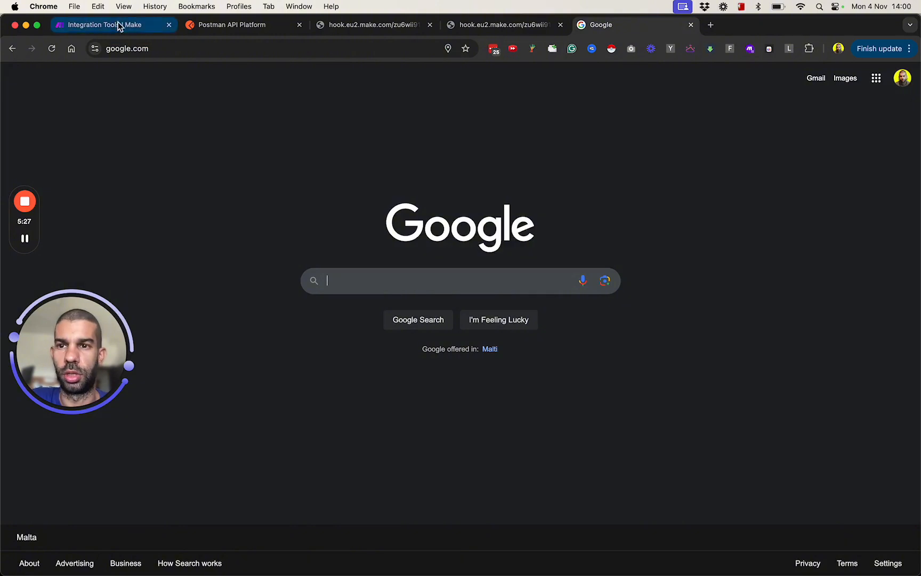
Step: Return to the Make scenario and examine the custom webhook's output bundle for the redirected call
left_click(117, 25)
left_click(471, 363)
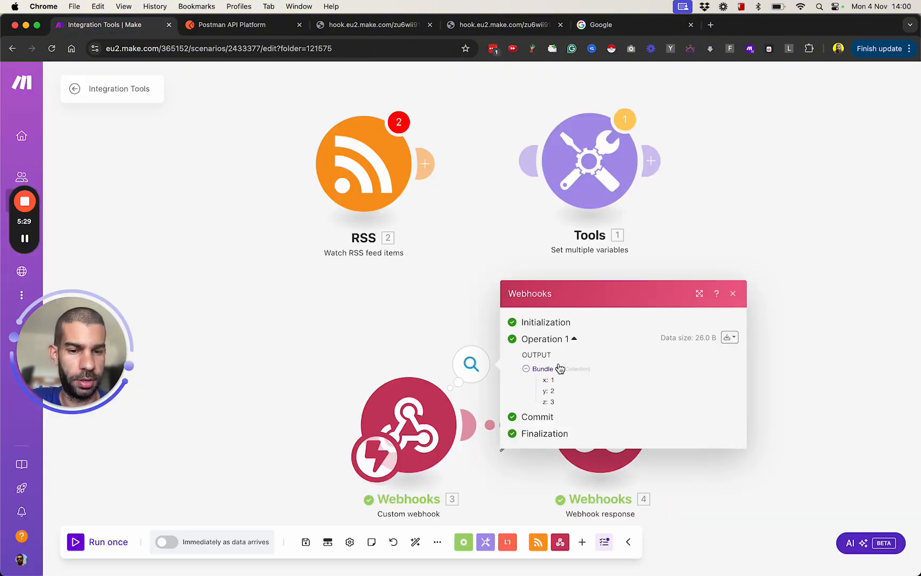
left_click(327, 355)
Step: Add a Webhooks Custom mailhook module below the custom webhook flow and create a new mailhook for it
left_click_drag(366, 353, 278, 230)
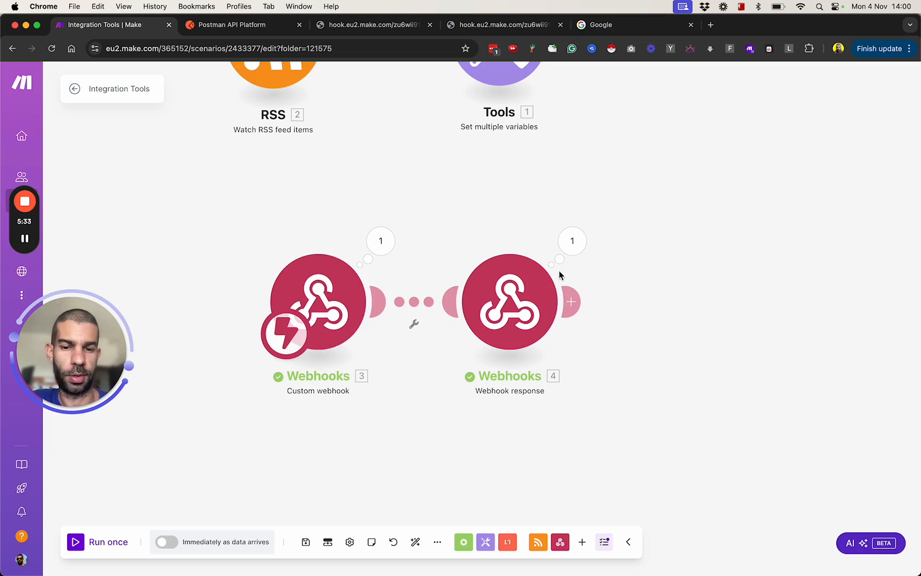
left_click_drag(484, 449, 447, 294)
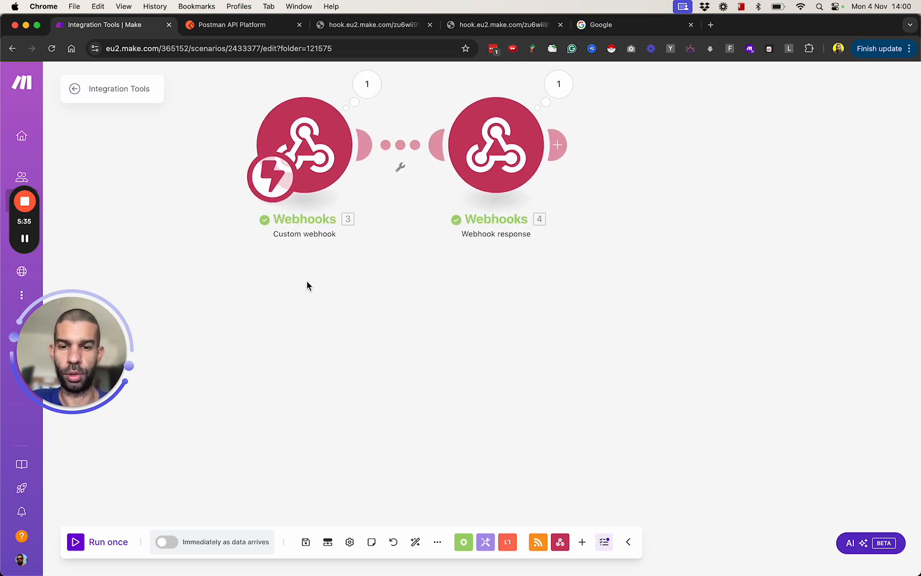
left_click(328, 333)
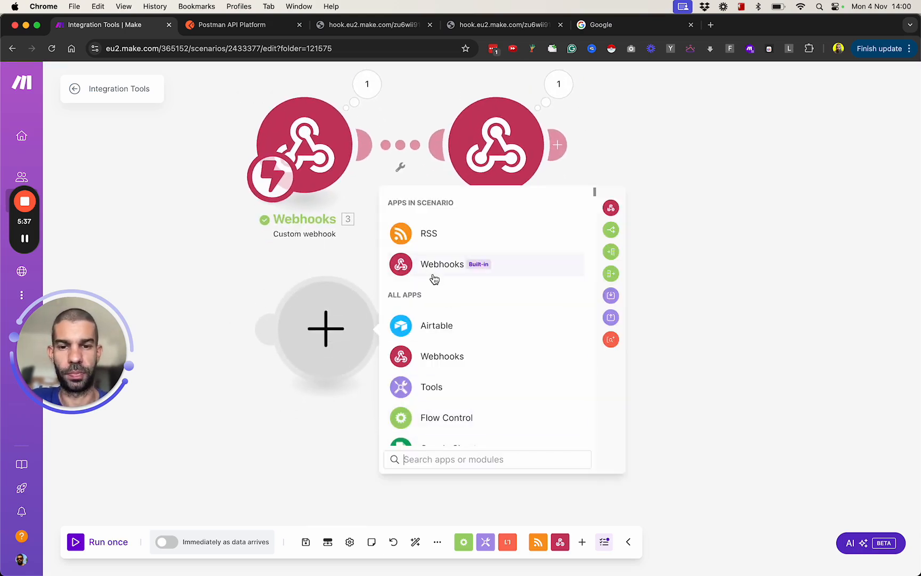
left_click(434, 277)
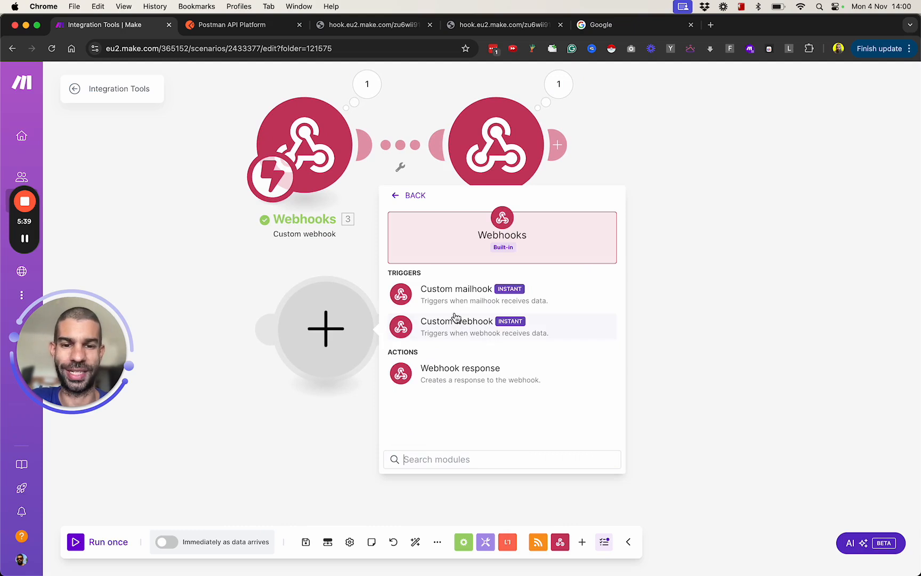
left_click(478, 302)
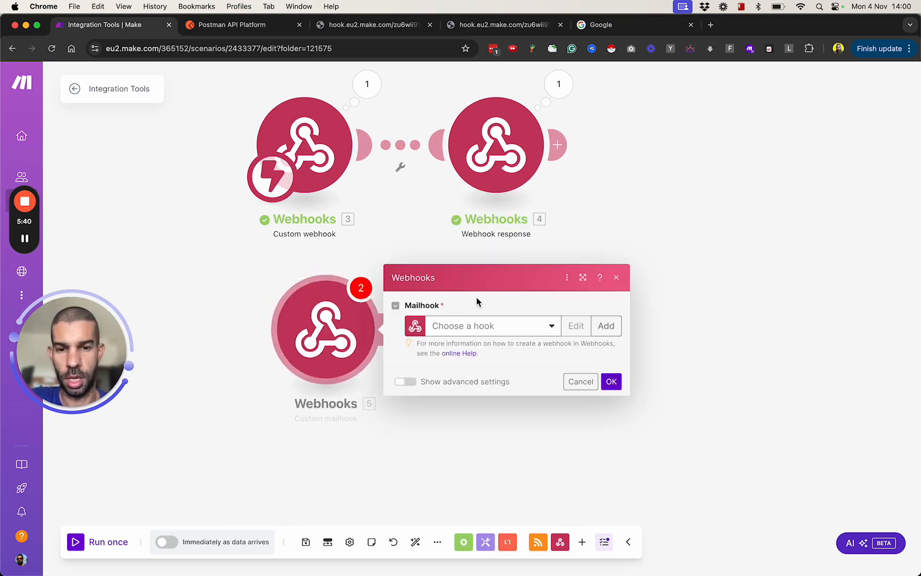
left_click(611, 331)
left_click(848, 378)
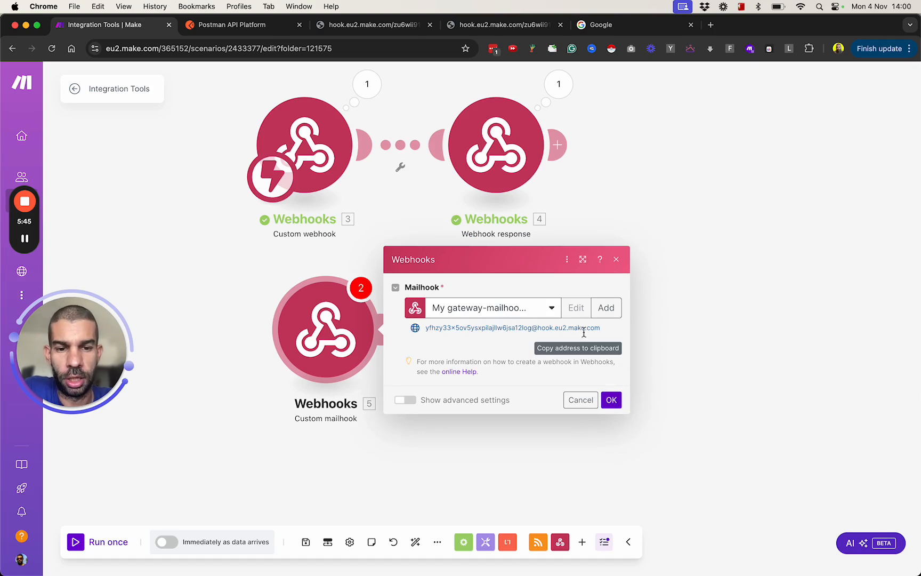
Step: Copy the mailhook's generated email address and confirm the Custom mailhook settings
left_click_drag(603, 333, 436, 328)
triple_click(450, 328)
key("super+c")
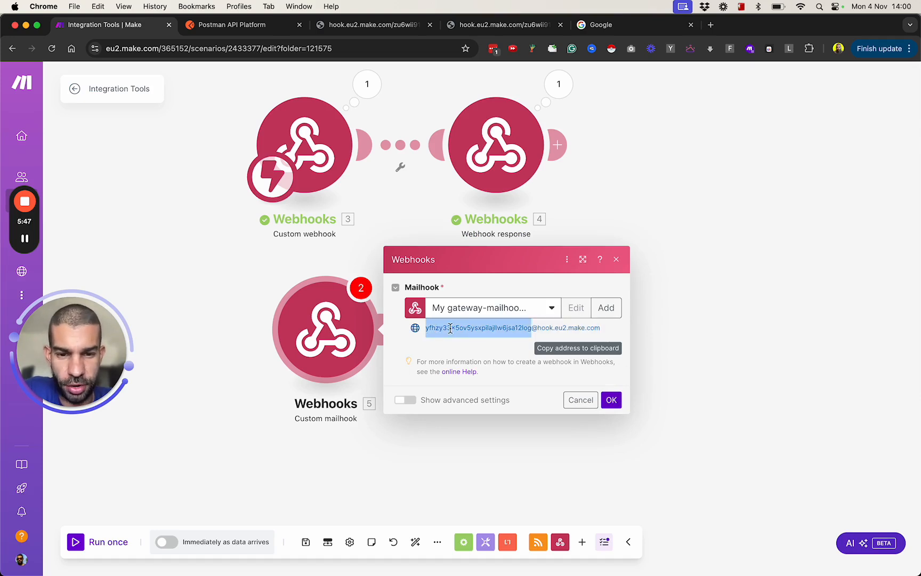
left_click(436, 329)
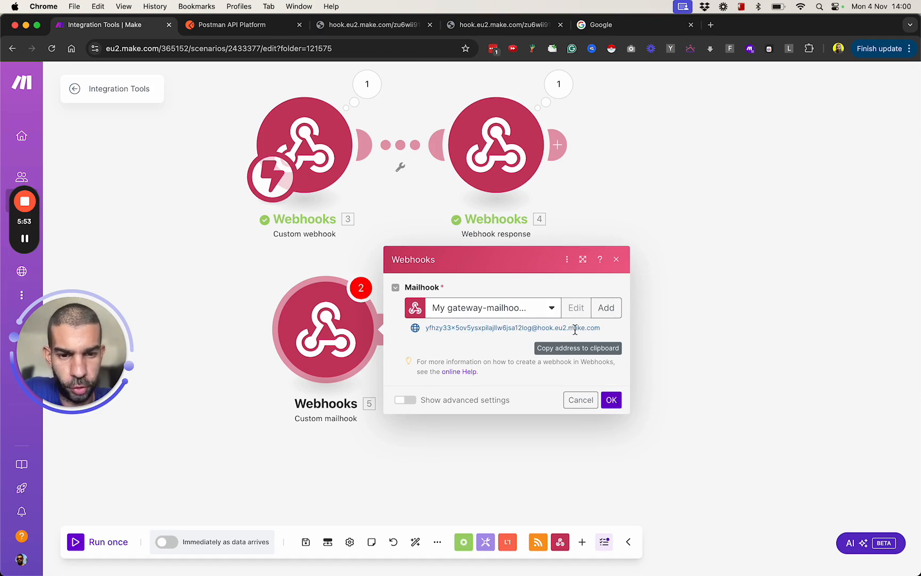
double_click(522, 329)
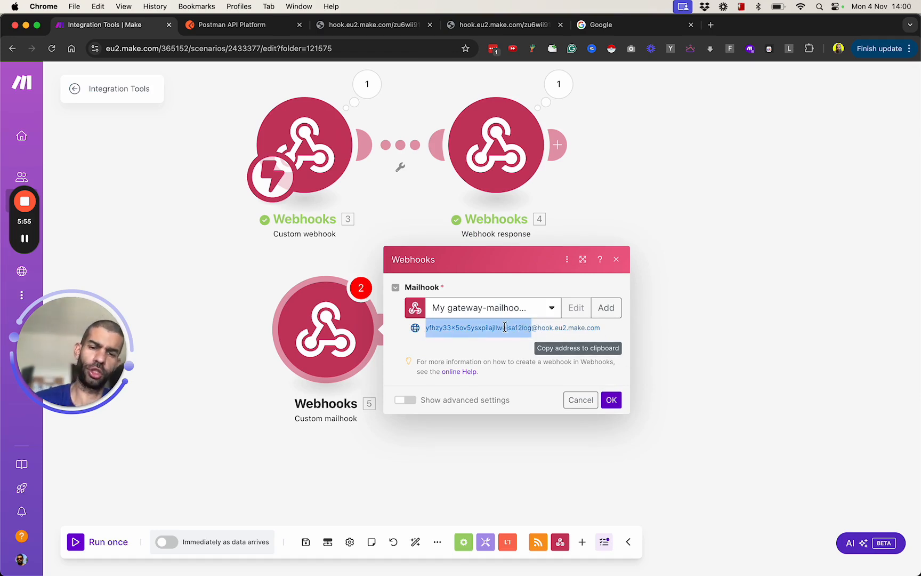
left_click(504, 327)
triple_click(504, 327)
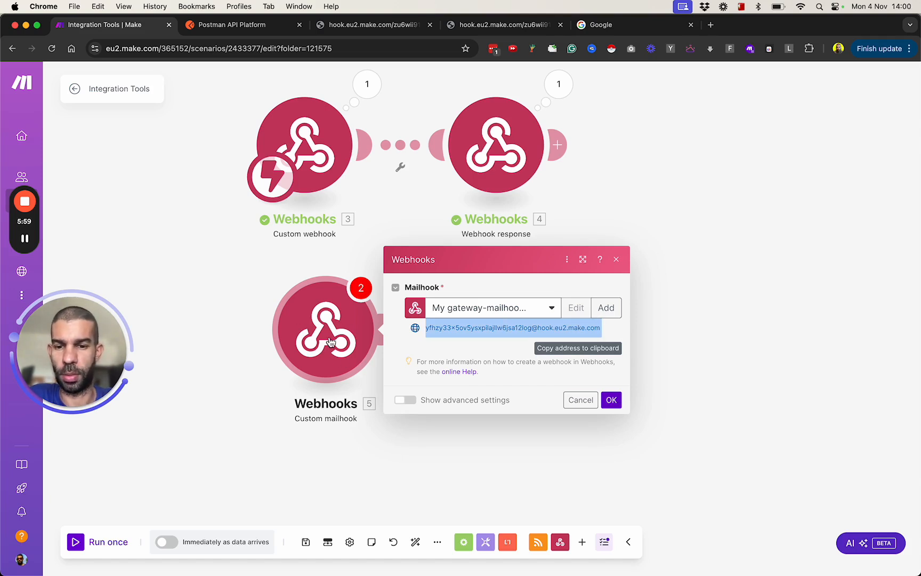
left_click(612, 400)
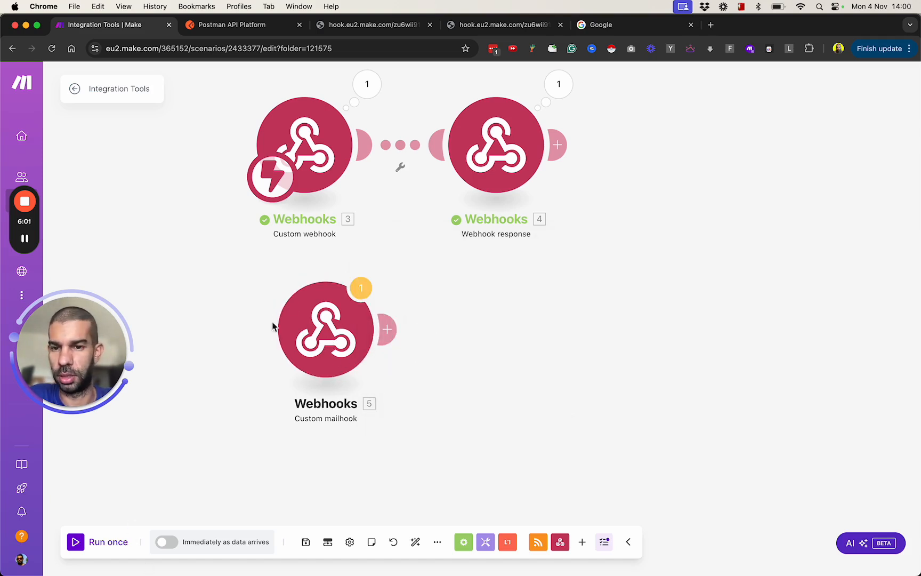
Step: Make the Custom mailhook the scenario's starting module and run the scenario once
left_click(96, 540)
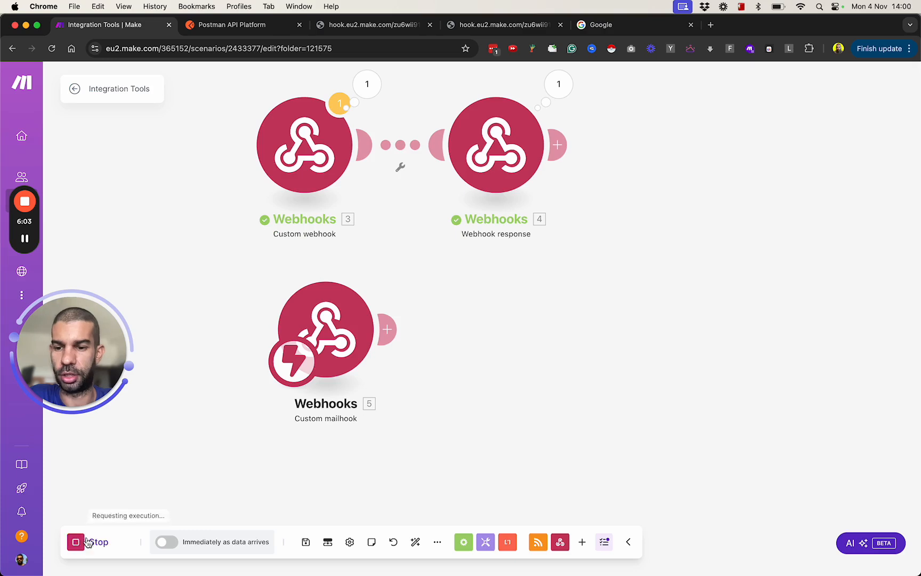
mouse_move(30, 270)
left_click(26, 238)
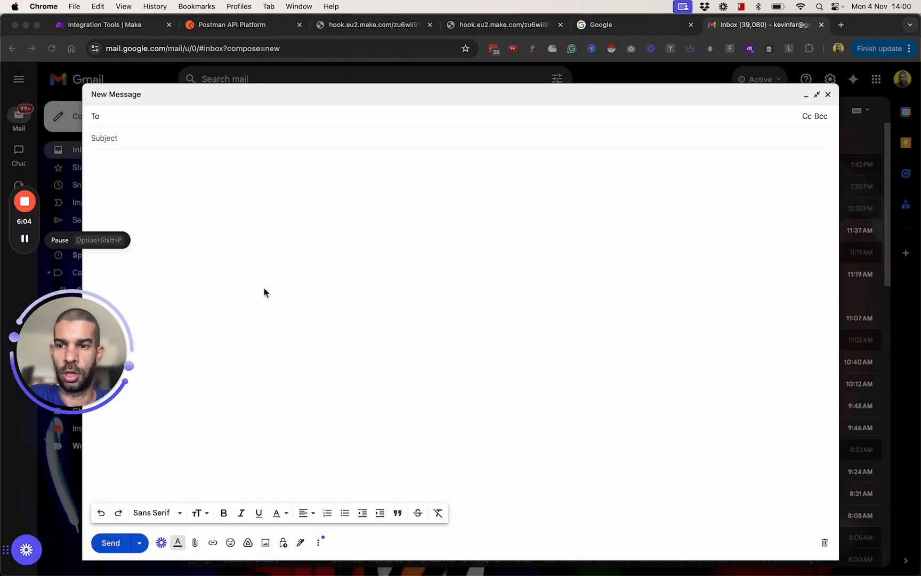
Step: In Gmail, send the mailhook address an email with subject "hello there" and body "hi there this is a quick email to check how you're doing"
left_click(175, 116)
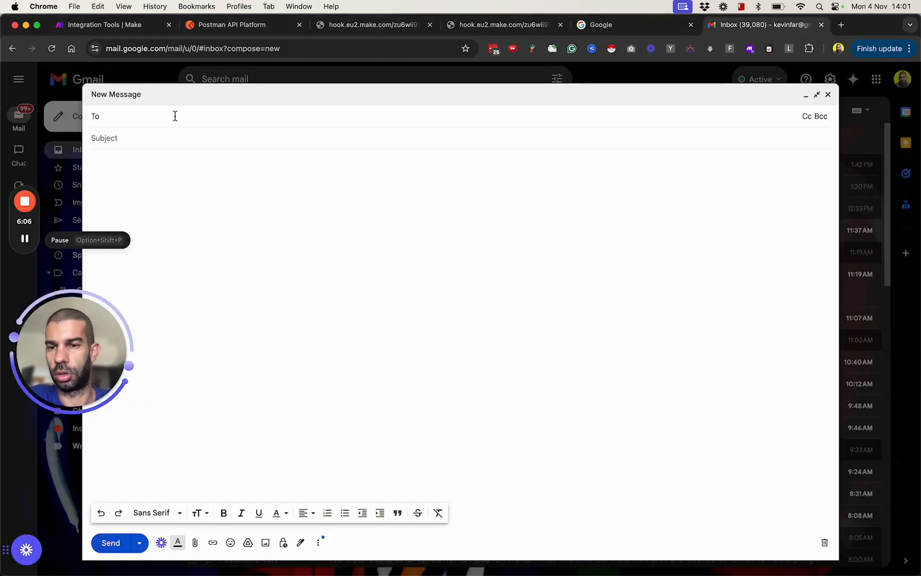
key("super+v")
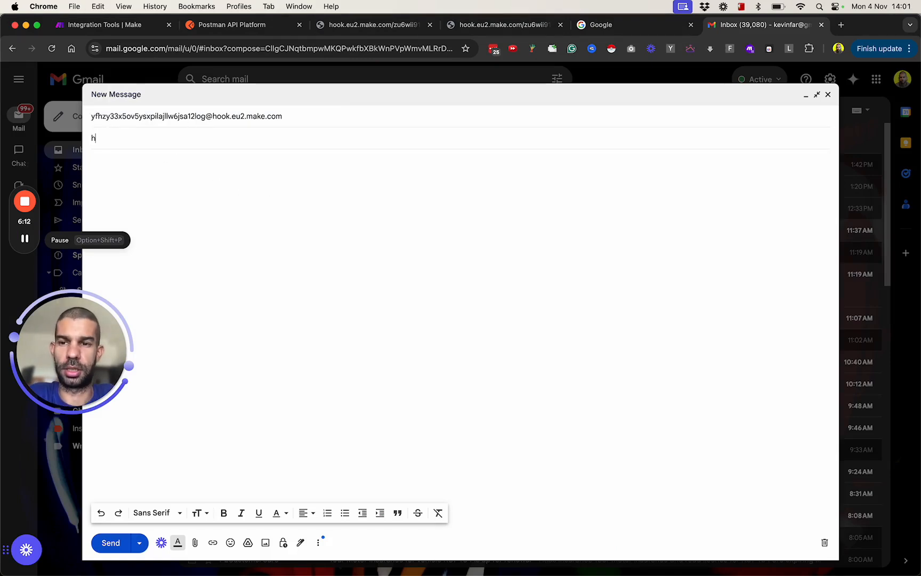
left_click(415, 285)
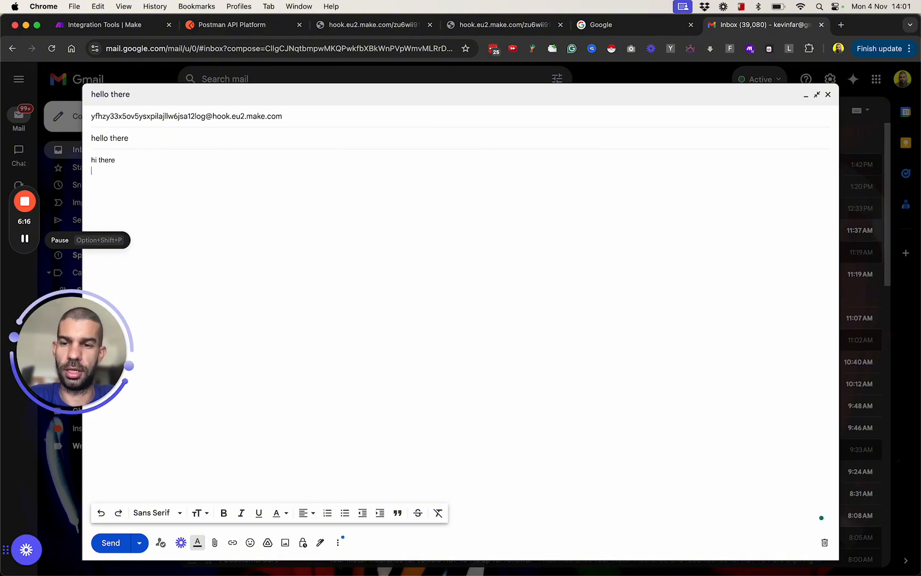
type("hi there this is a quick email")
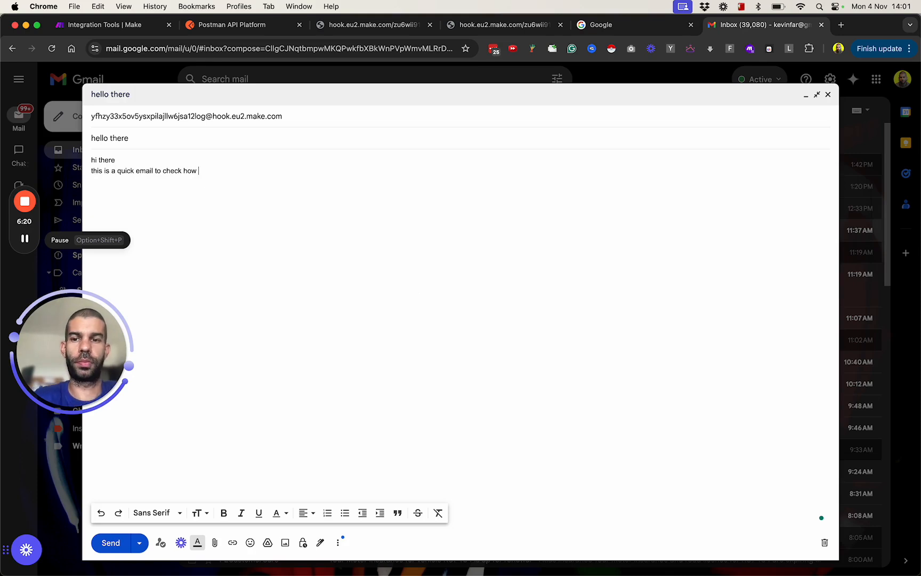
left_click(111, 542)
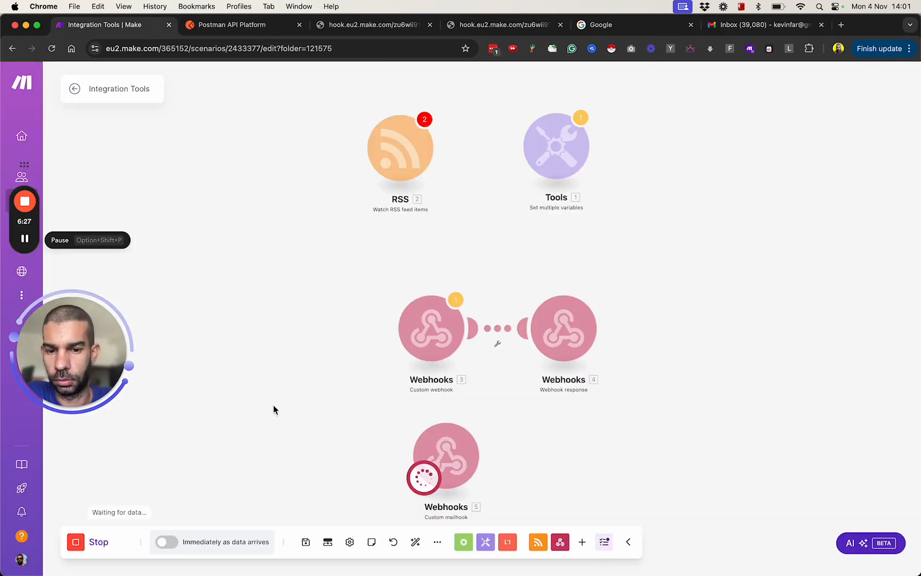
Step: Back in the Make scenario, examine the Custom mailhook's output bundle, including the email's subject, text and HTML content
left_click_drag(273, 405, 190, 283)
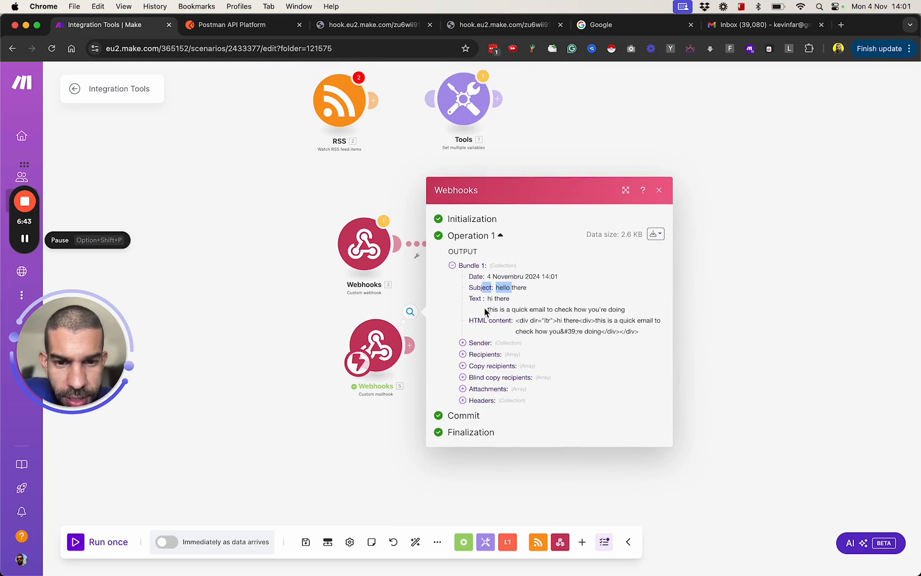
left_click_drag(519, 321, 588, 331)
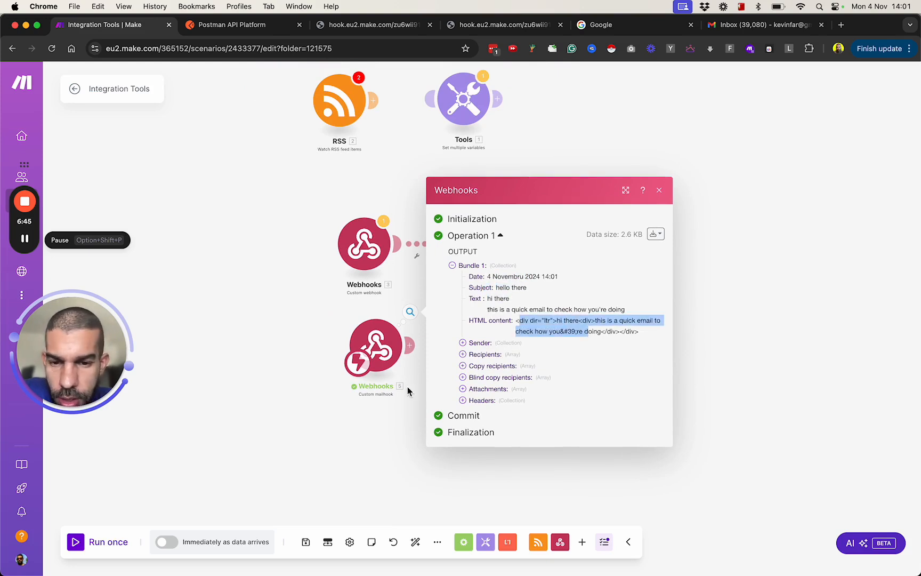
left_click(367, 437)
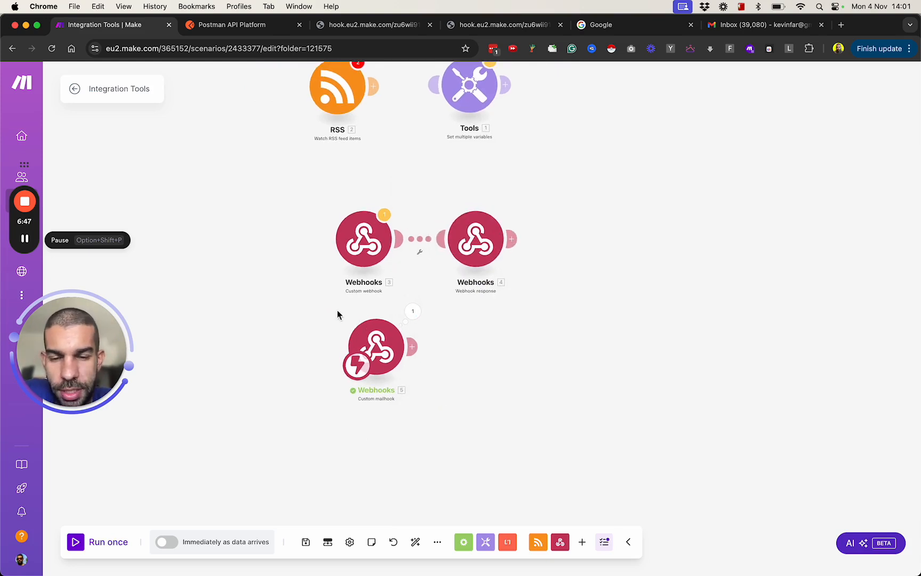
Step: Move the Custom mailhook module slightly further below the custom webhook flow
left_click_drag(256, 328, 255, 377)
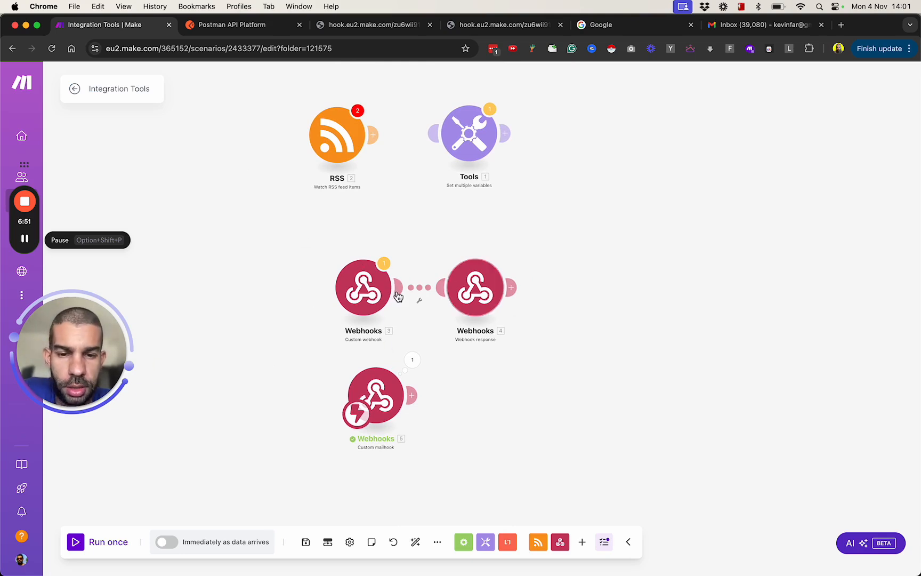
left_click_drag(386, 400, 382, 424)
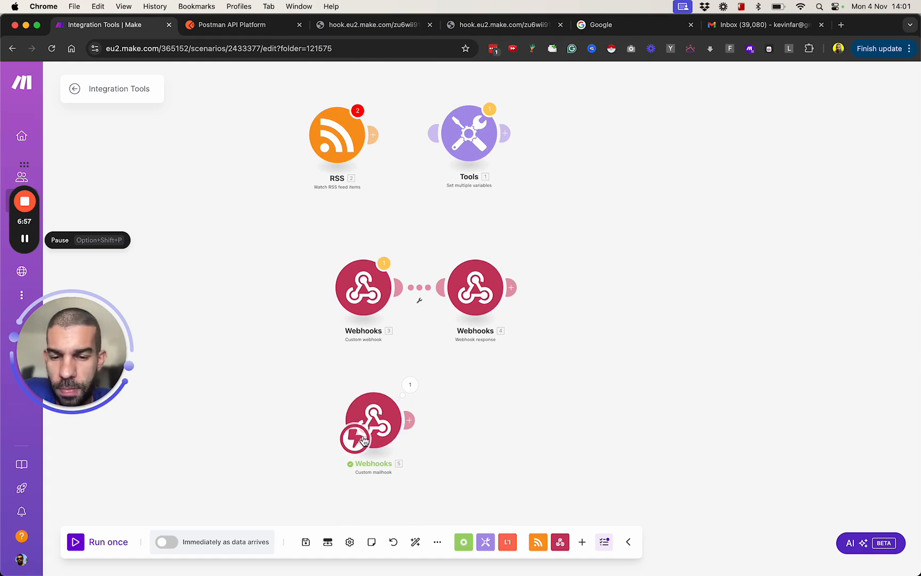
Step: Reassign the scenario's starting trigger from the Custom mailhook to the RSS module
left_click_drag(403, 339, 323, 154)
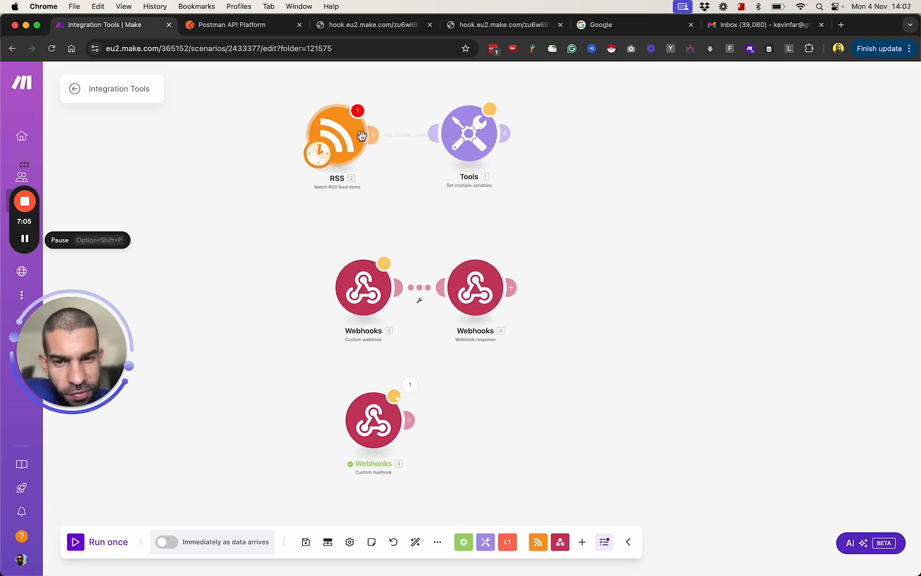
scroll(361, 135, "up", 5)
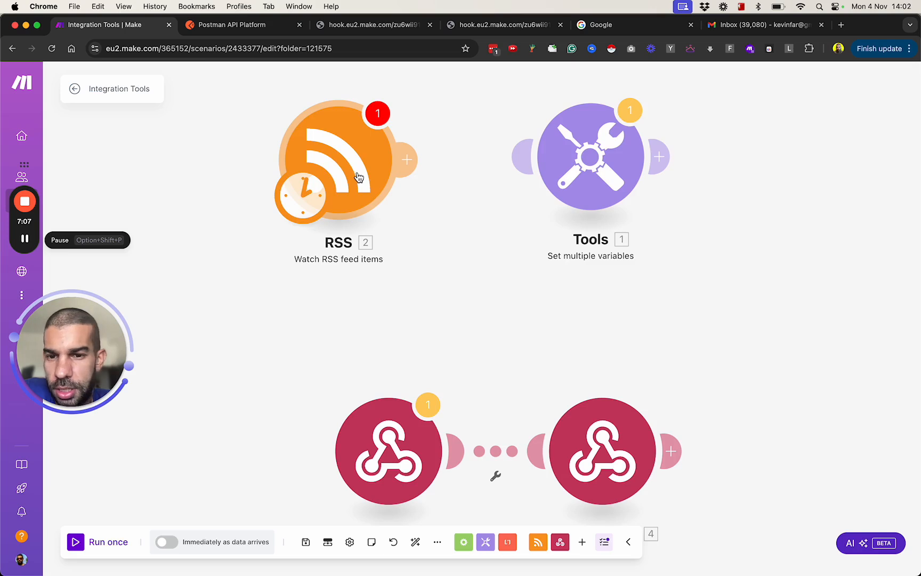
scroll(357, 177, "down", 2)
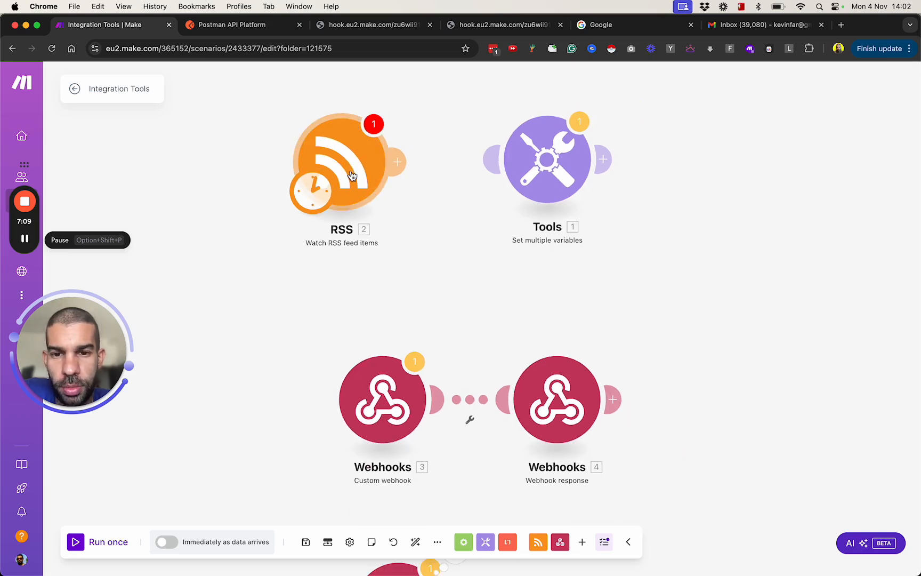
scroll(353, 176, "down", 2)
Step: Move the starting trigger back to the Custom mailhook module, run the scenario once and stop the run
left_click_drag(323, 190, 367, 354)
scroll(360, 213, "down", 3)
scroll(397, 370, "up", 3)
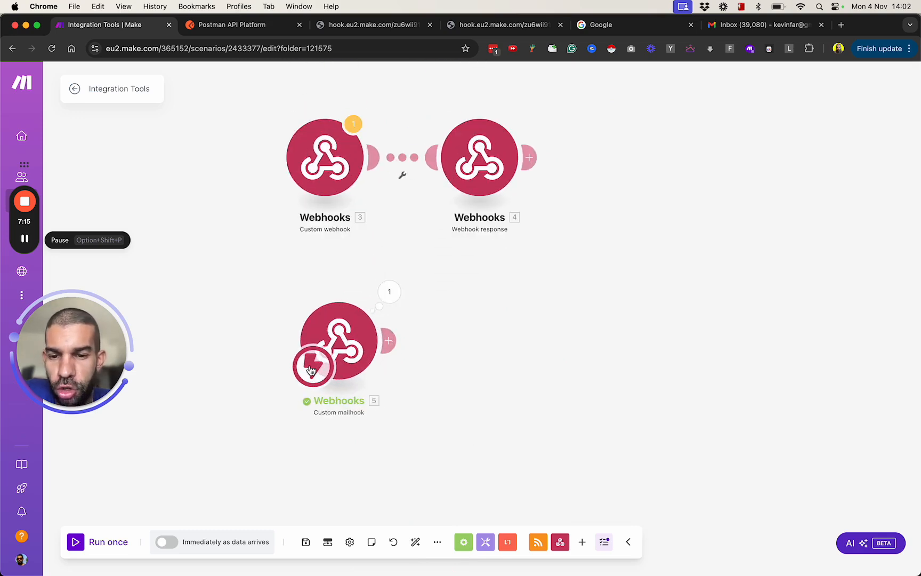
scroll(311, 363, "down", 3)
scroll(314, 371, "up", 5)
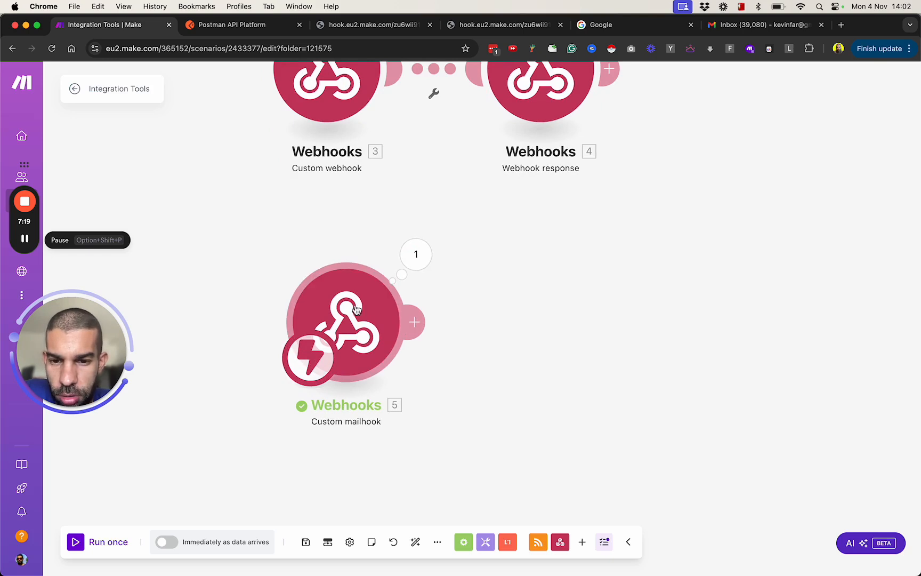
scroll(358, 319, "down", 5)
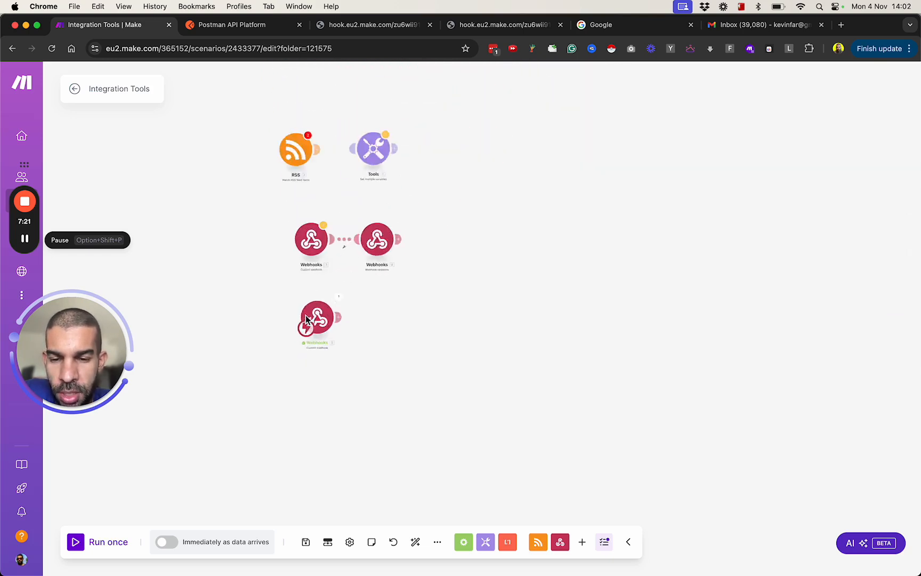
scroll(293, 352, "up", 2)
scroll(293, 353, "up", 2)
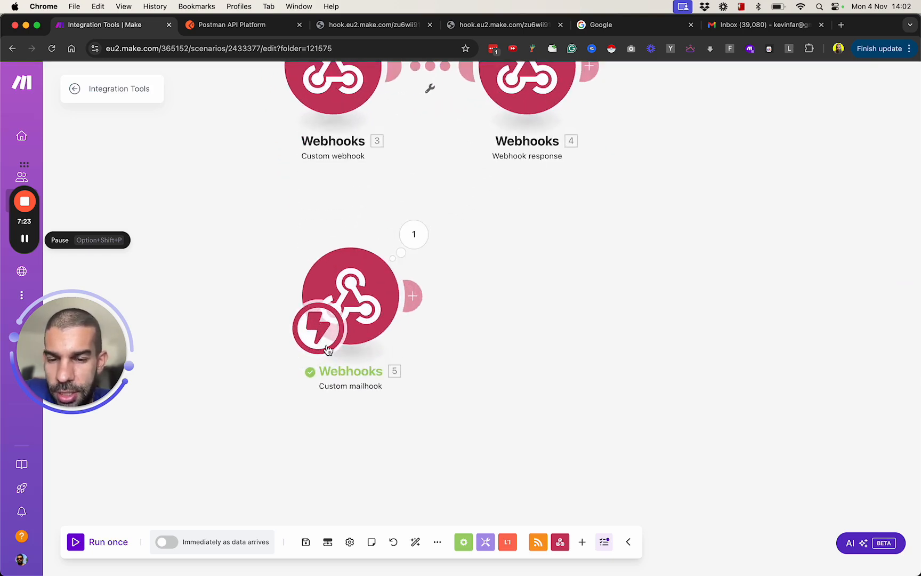
scroll(305, 403, "up", 1)
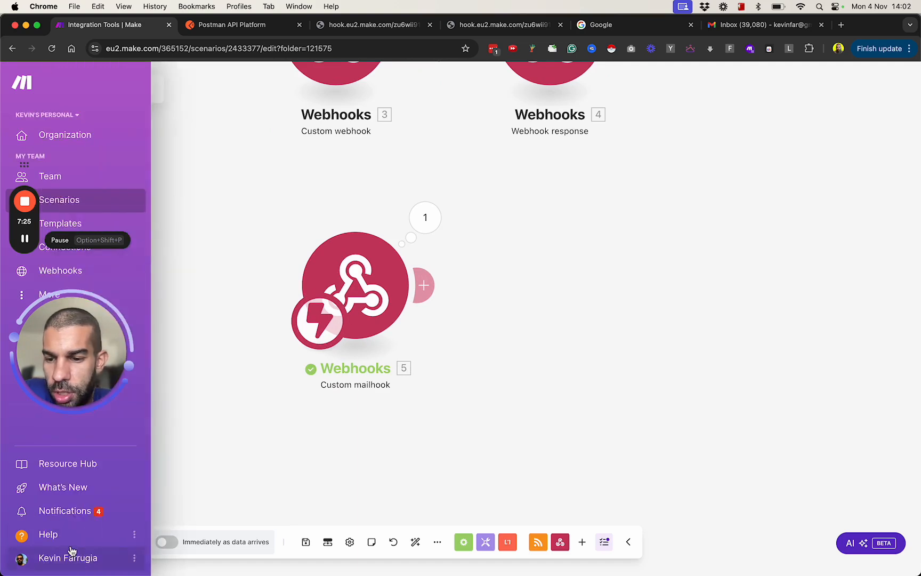
left_click(101, 541)
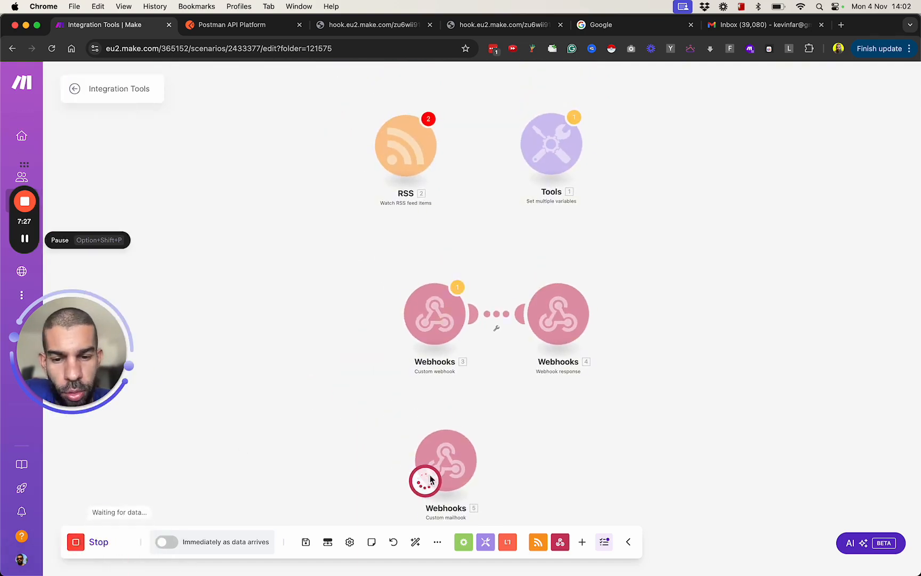
left_click(74, 543)
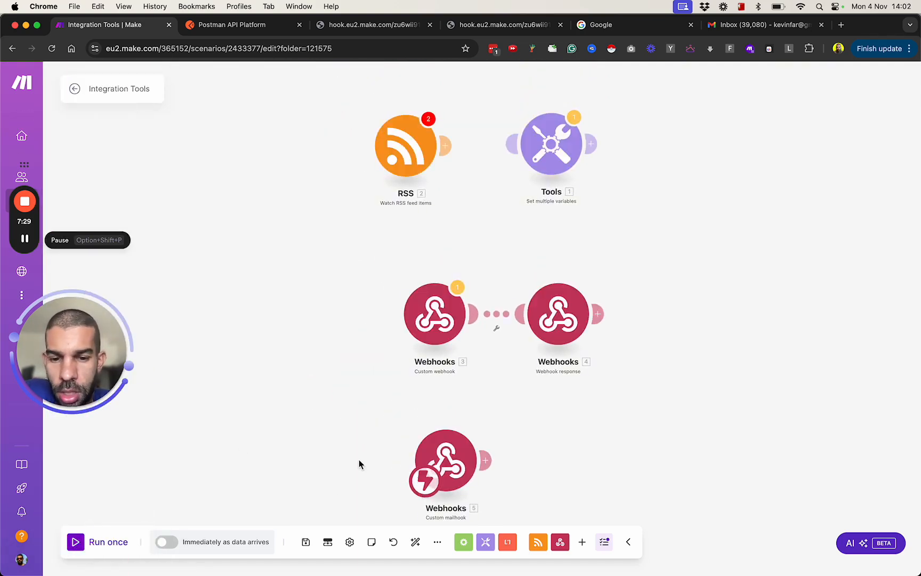
Step: Switch the starting trigger to the RSS module and from there to the Custom webhook module
left_click_drag(426, 482, 388, 169)
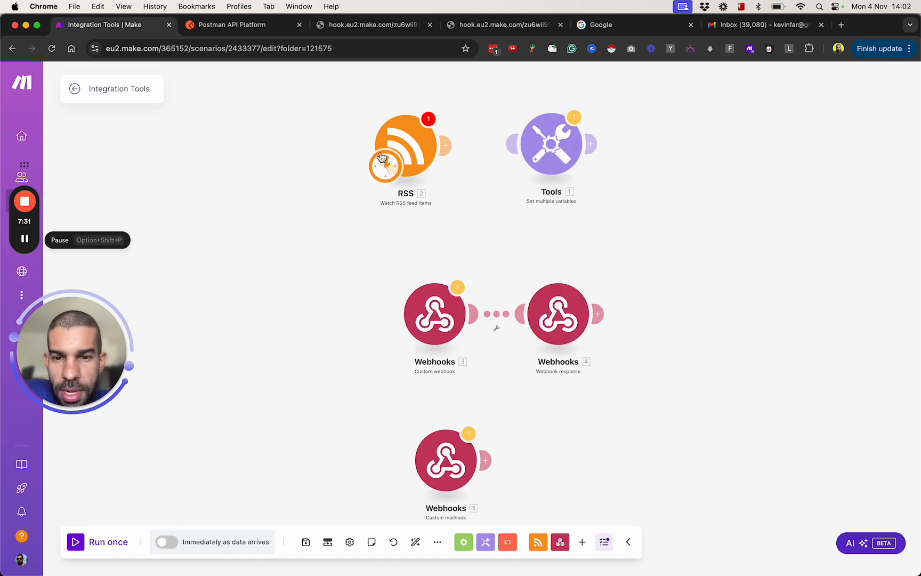
scroll(381, 156, "up", 3)
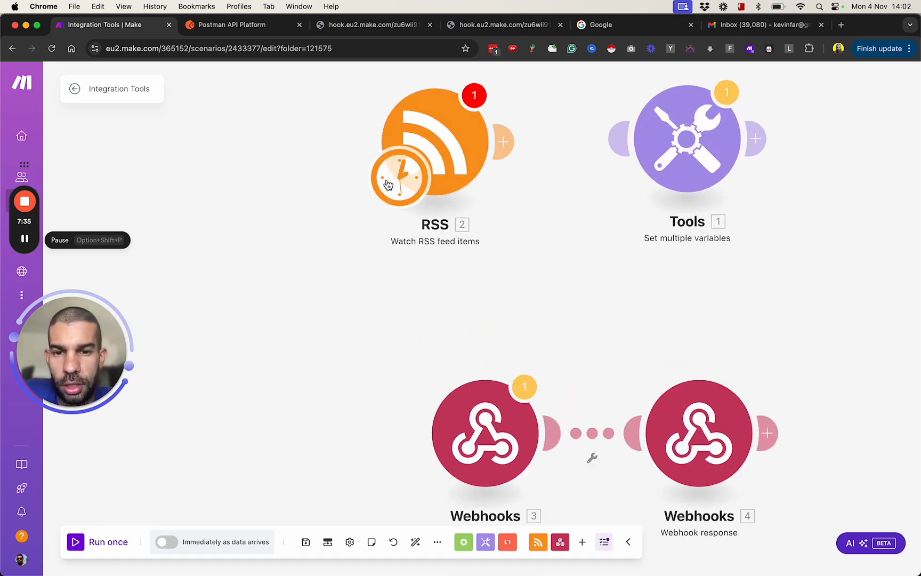
scroll(383, 229, "down", 5)
left_click_drag(394, 196, 438, 362)
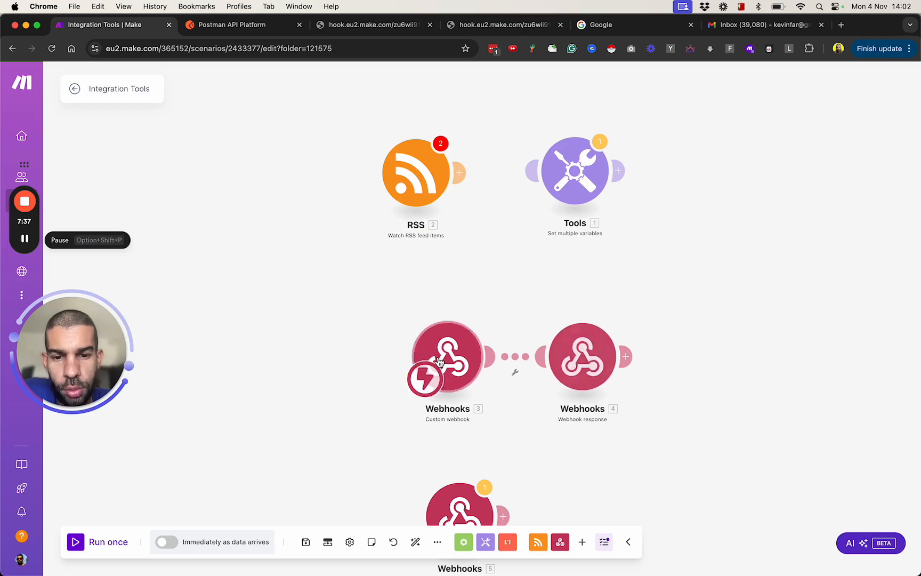
Step: Start and stop a single run, and activate the scenario's scheduling with Run scenario set to Immediately
left_click(79, 542)
left_click(78, 543)
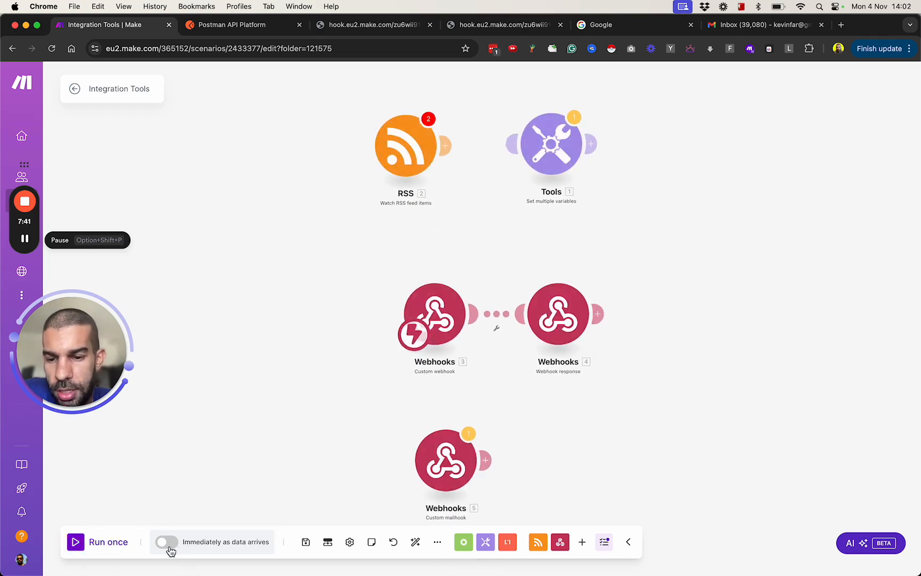
left_click(169, 543)
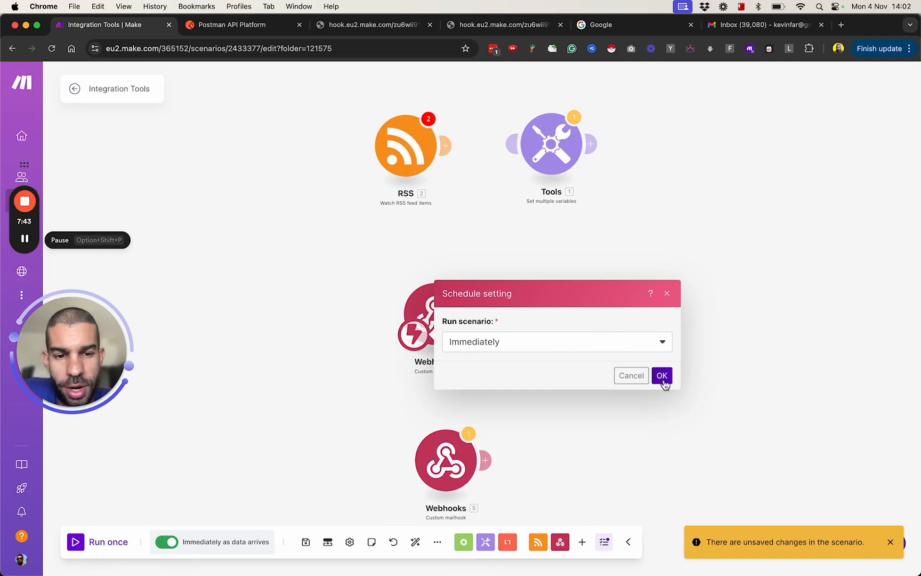
left_click(661, 376)
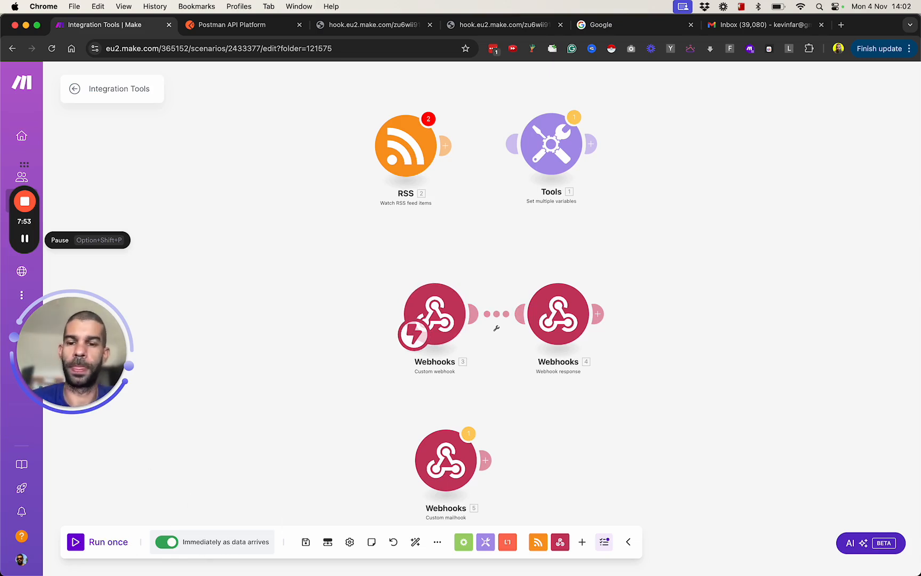
Step: Copy the webhook address from the Custom webhook module's settings and accept its settings
left_click_drag(680, 385, 513, 273)
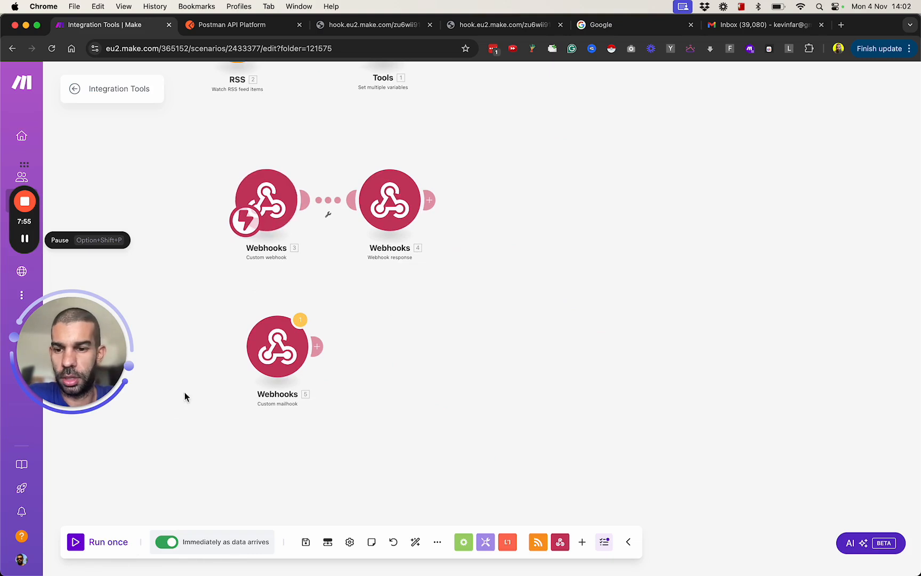
left_click_drag(324, 464, 342, 336)
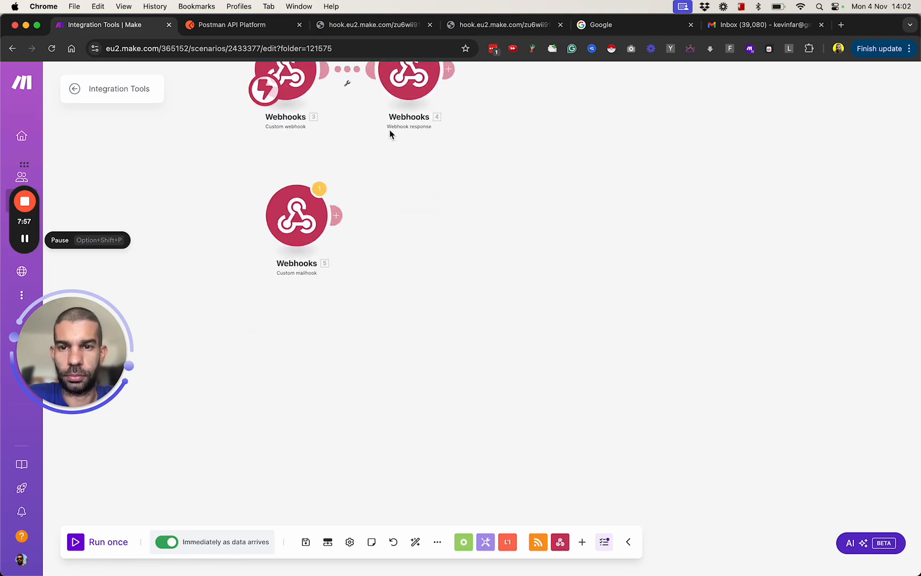
left_click_drag(390, 134, 376, 283)
left_click_drag(502, 284, 503, 360)
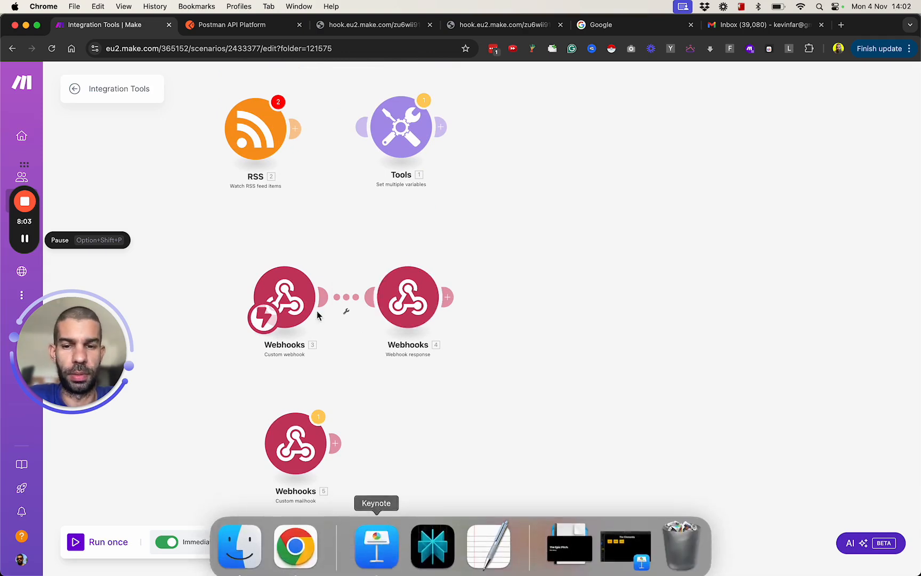
left_click(292, 305)
left_click(516, 315)
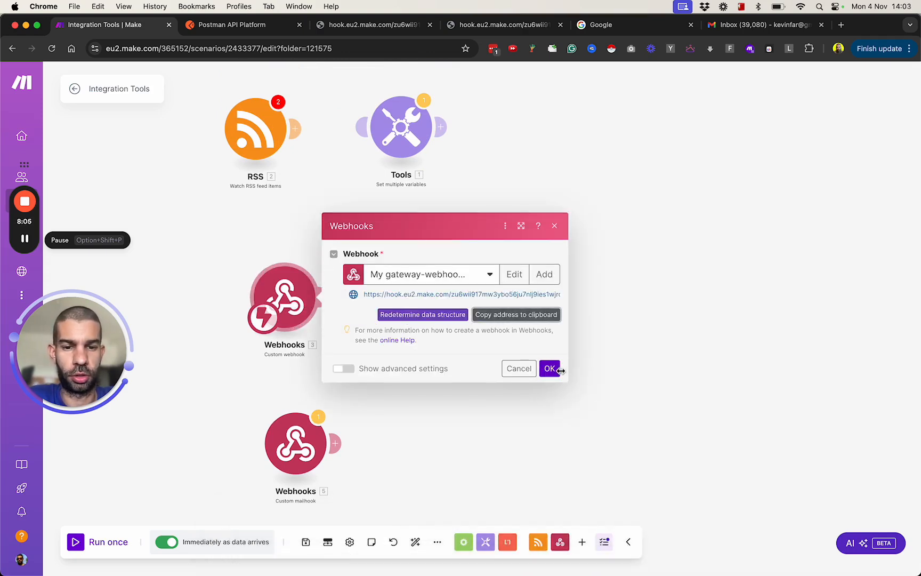
left_click(550, 369)
Step: Switch to TextEdit, paste the webhook address into a new document, append "?" and select the whole line for copying
key("super+space")
type("text")
key("Return")
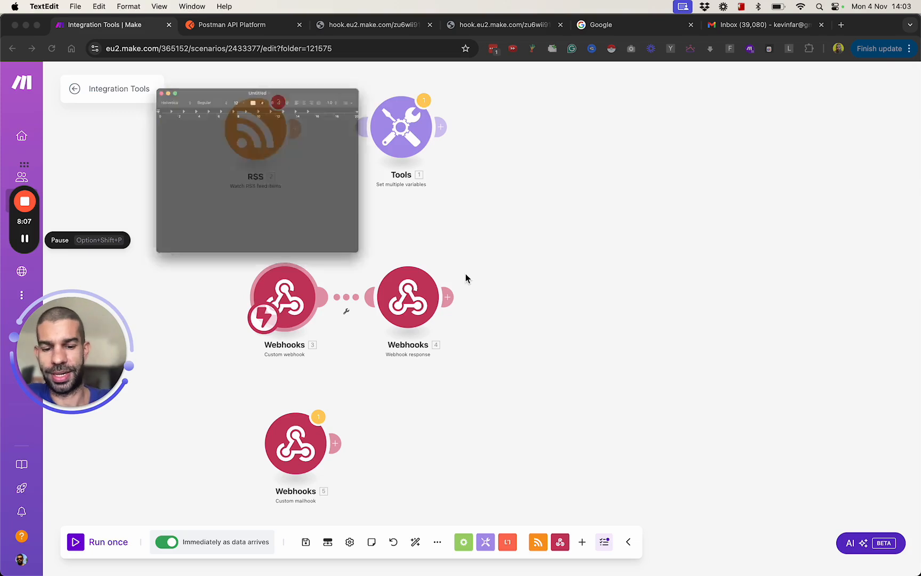
key("super+n")
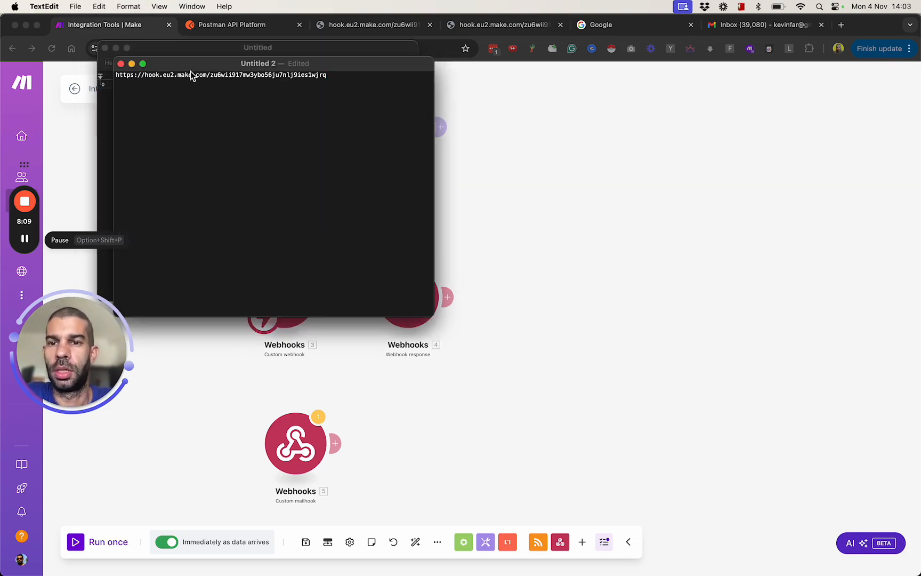
left_click_drag(189, 72, 348, 209)
type("?")
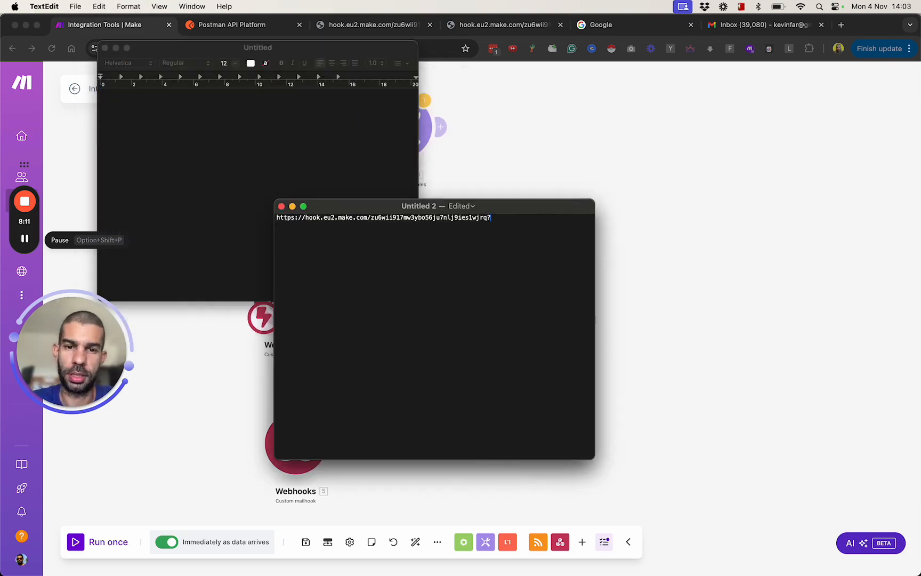
key("super+a")
key("super+c")
Step: Return to Chrome and open Claude in a new browser tab
left_click(654, 183)
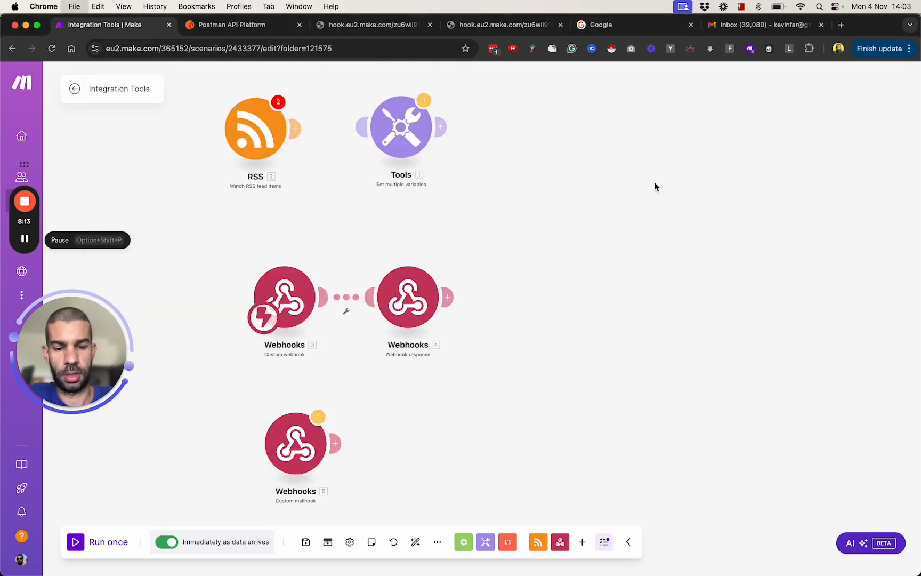
key("super+t")
type("cla")
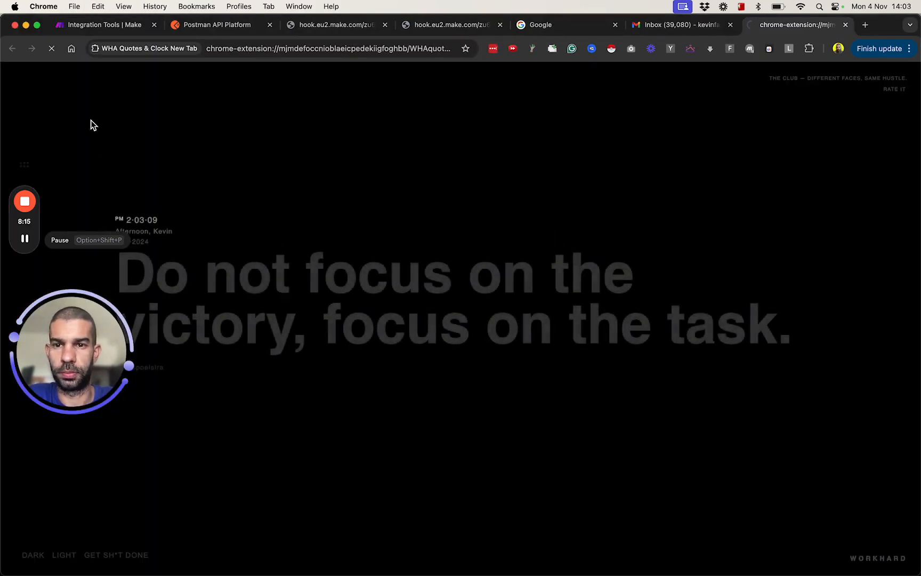
key("Return")
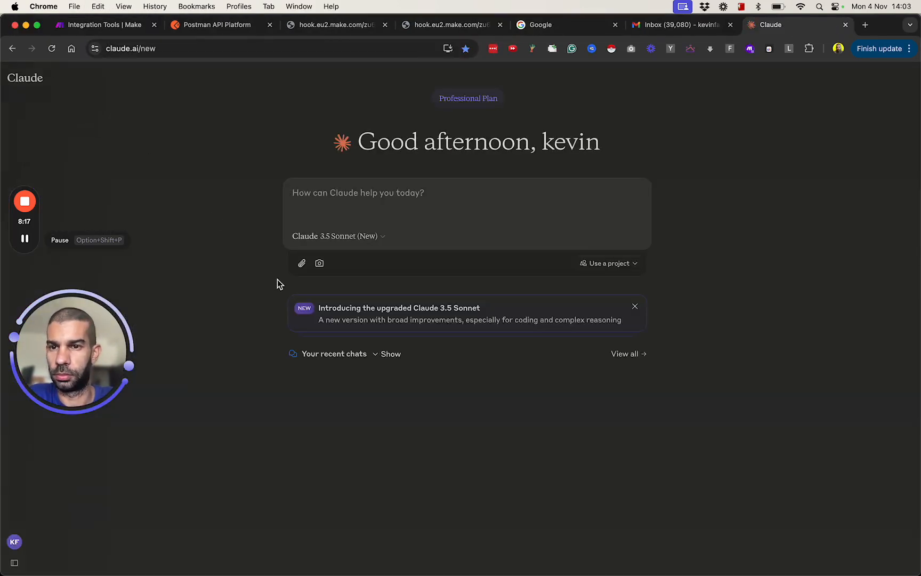
Step: Begin the Claude prompt with "i have a webhook and i want to pass multiple parameters to it:" followed by the copied webhook address
type("i have a webhook and i want to pass multiple parameters to it:")
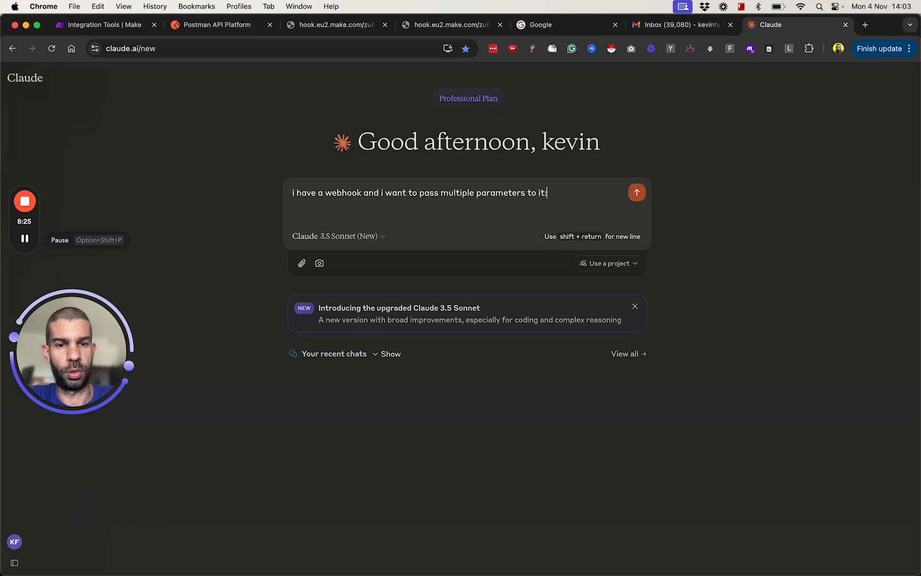
key("shift+Return")
key("shift+Return")
key("super+v")
key("shift+Return")
key("shift+Return")
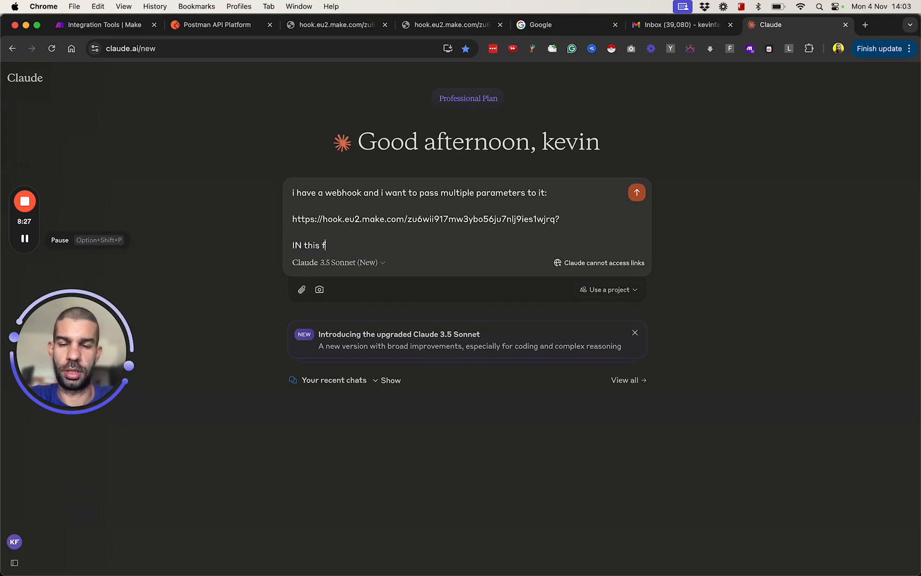
Step: Add the format "?key=value&key2=value2 etc", request "Give me a list of 20 key values attached to webhook url" and send the prompt
type("IN this format:")
key("shift+Return")
key("shift+Return")
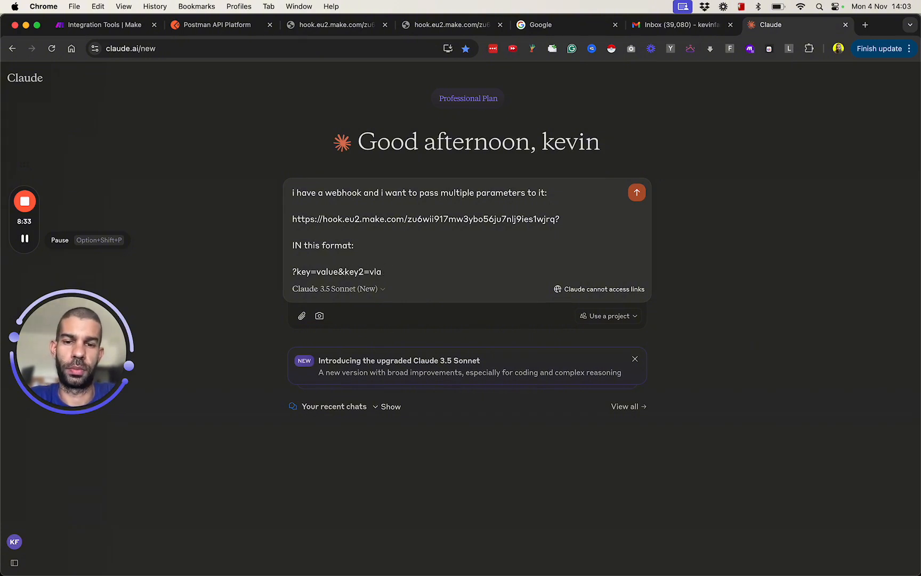
type("?key=value&key2=value2 etc")
key("shift+Return")
key("shift+Return")
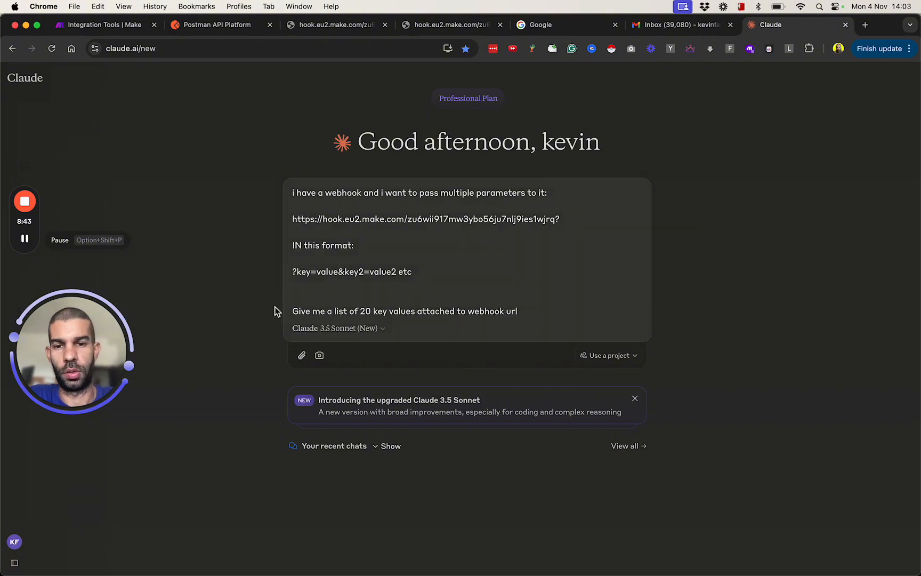
key("Return")
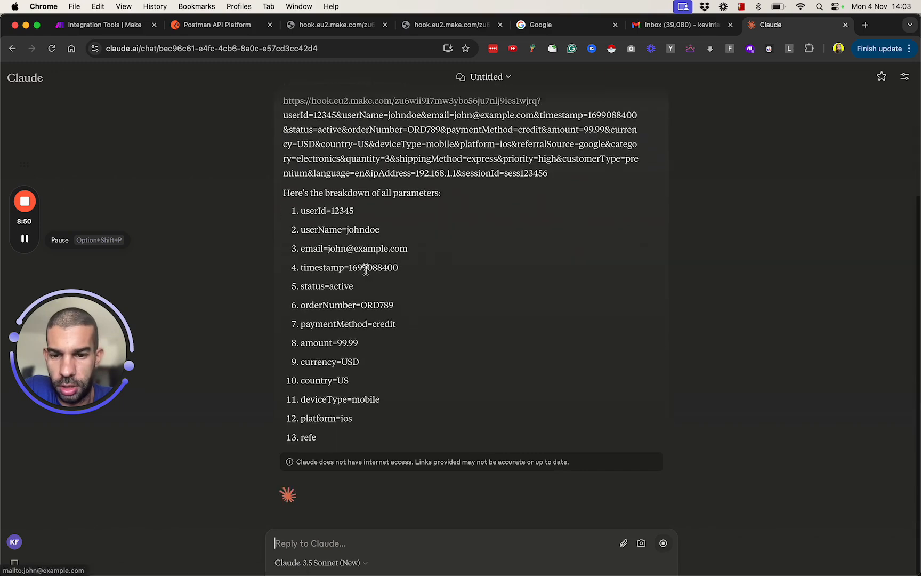
Step: Review the webhook URL generated in Claude's reply and select the whole URL including all its parameters for copying
scroll(284, 251, "up", 4)
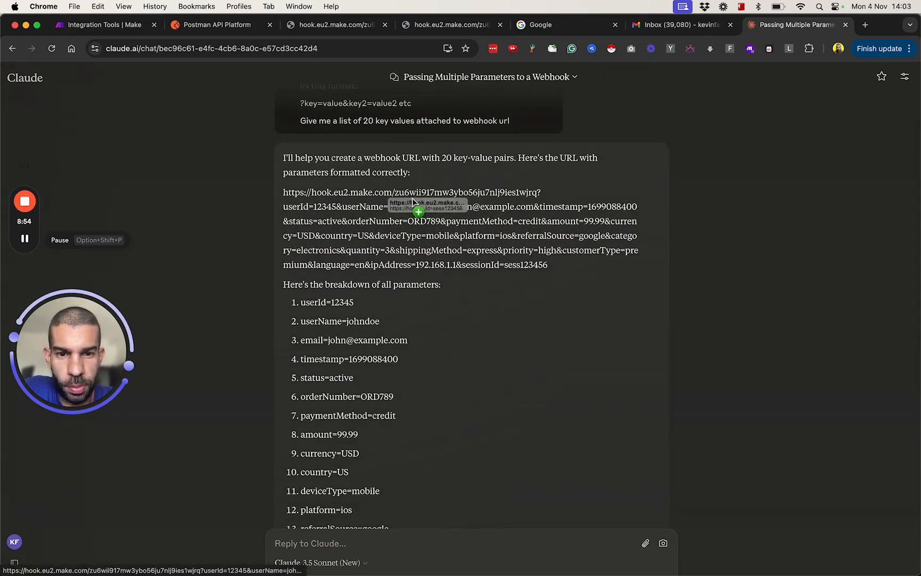
left_click_drag(541, 191, 285, 191)
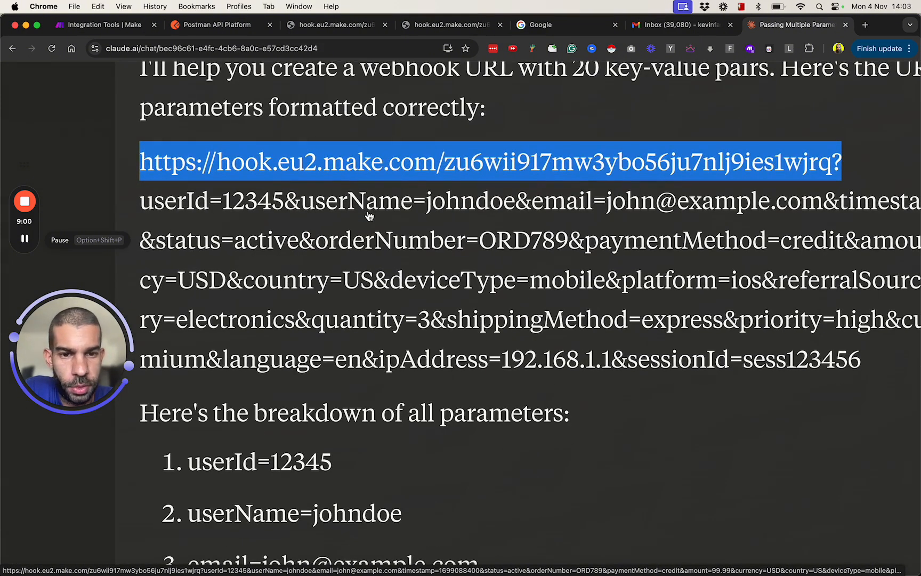
scroll(653, 219, "right", 4)
scroll(445, 304, "down", 5)
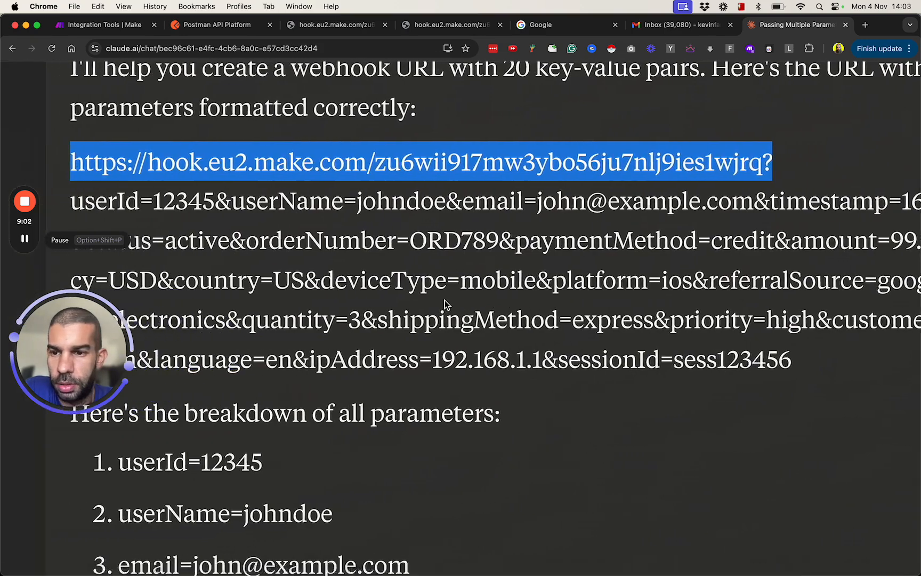
left_click(413, 290)
left_click(255, 263)
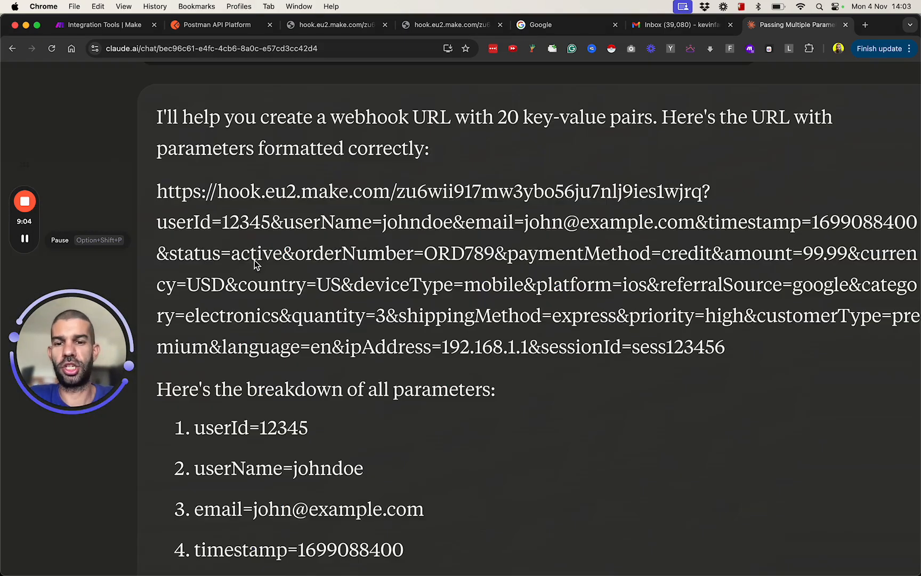
scroll(244, 267, "down", 3)
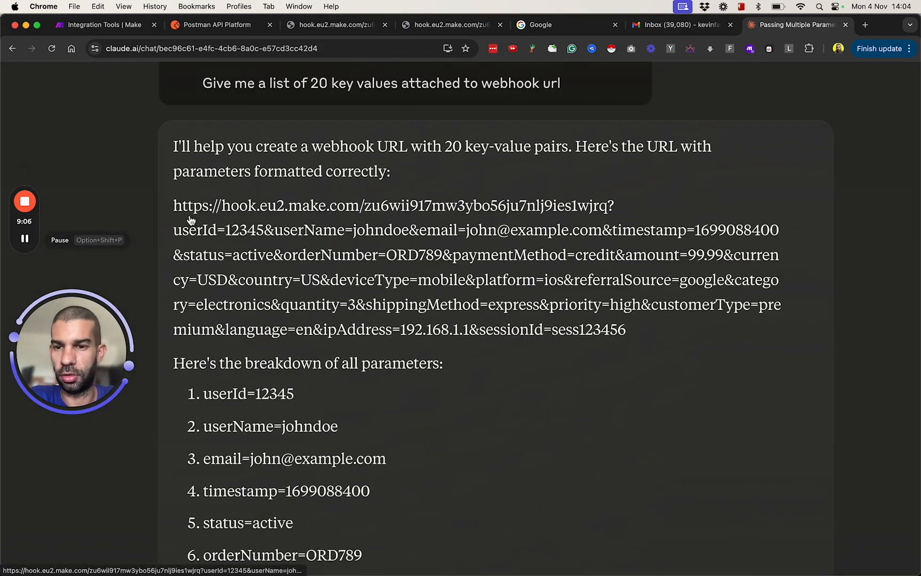
left_click_drag(173, 205, 655, 324)
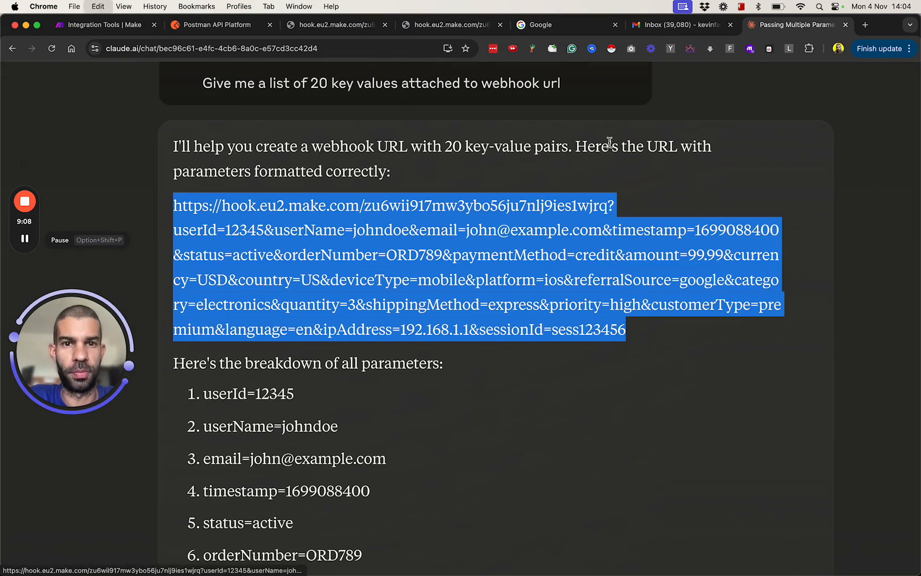
Step: Return to the Make scenario, start a single run and stop it
left_click(328, 30)
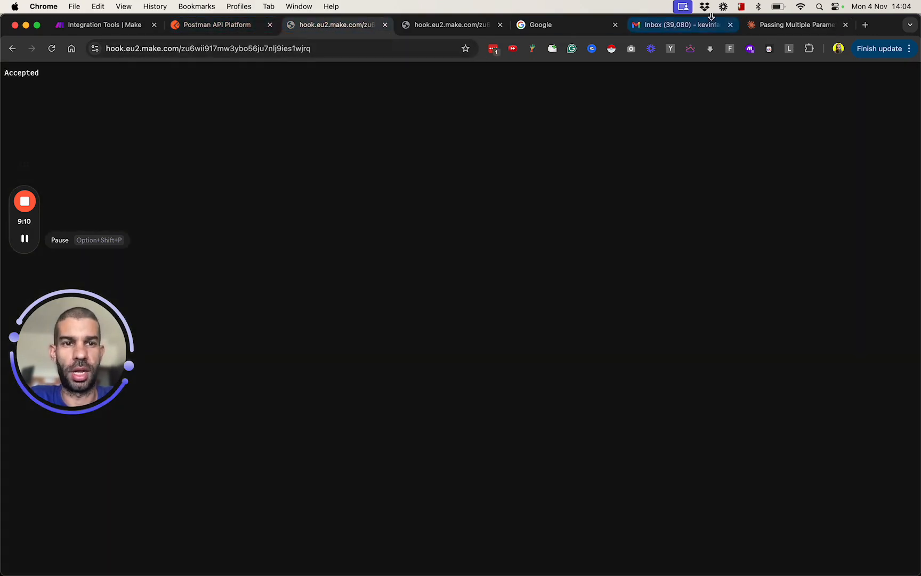
left_click(126, 29)
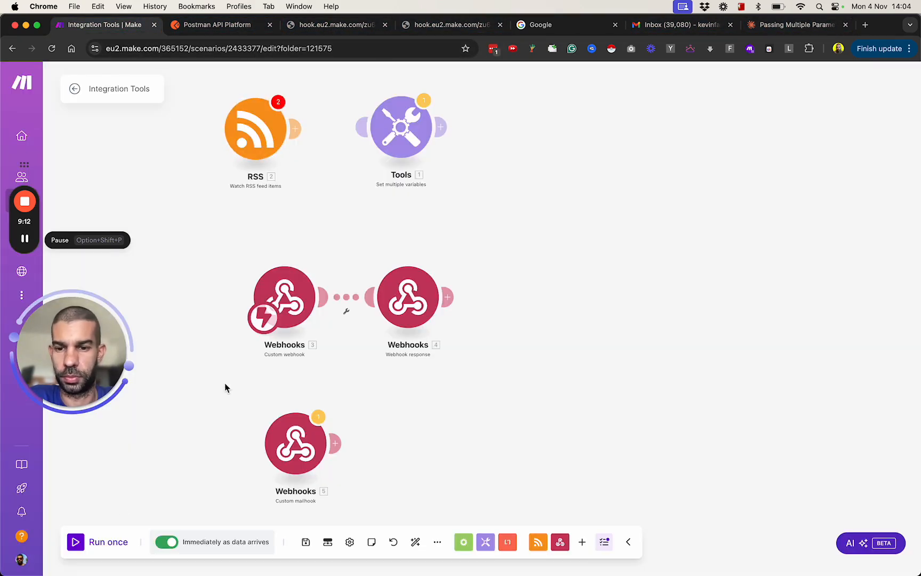
left_click(77, 542)
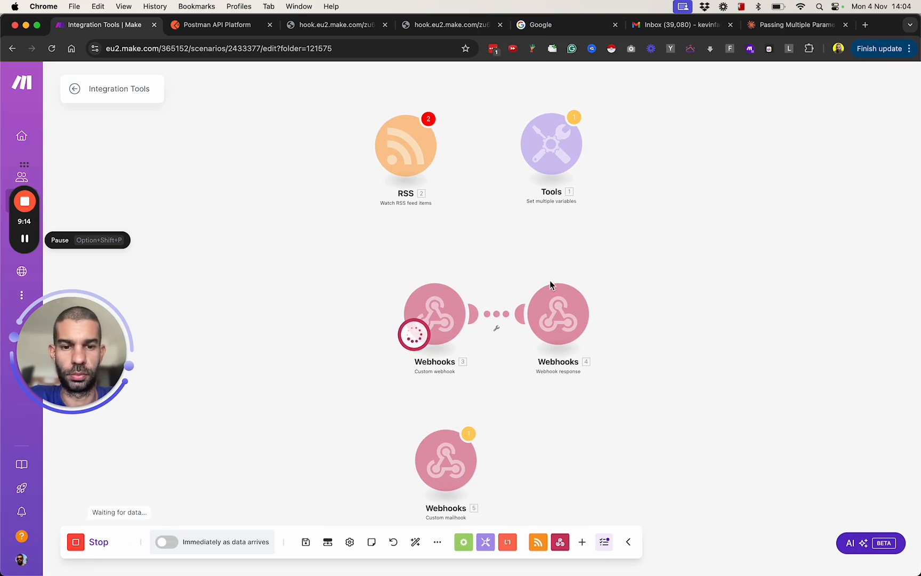
left_click(73, 549)
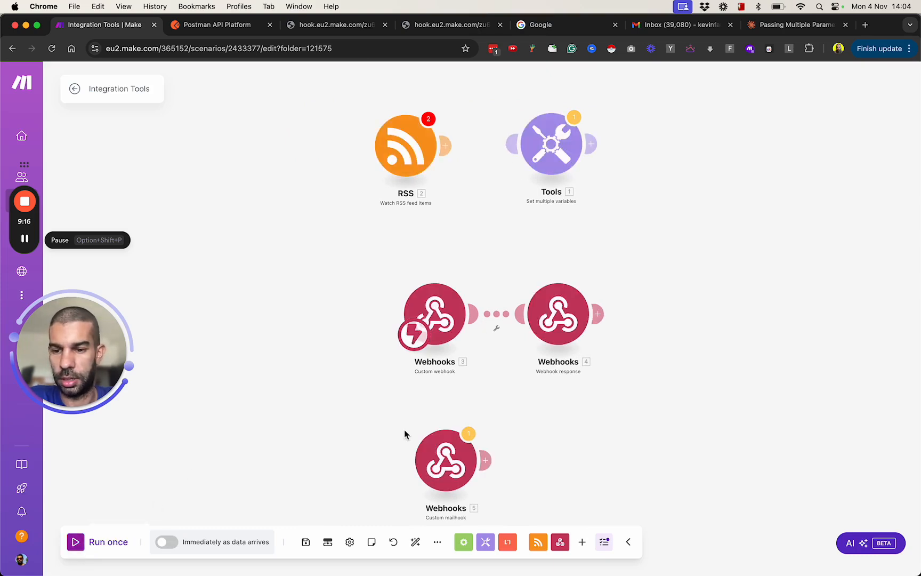
Step: Move the Webhook response module away from the Custom webhook and delete it
left_click_drag(667, 399, 505, 398)
left_click_drag(399, 328, 550, 327)
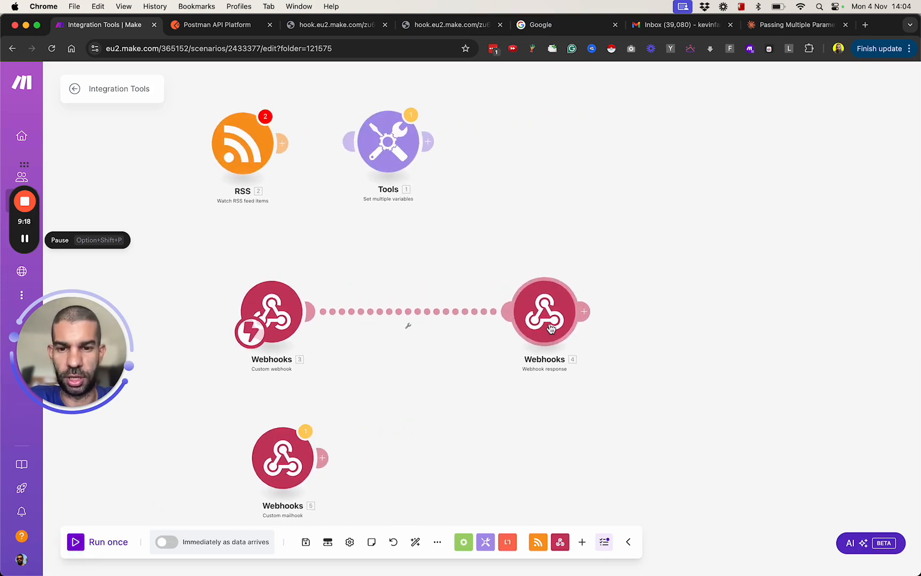
right_click(547, 316)
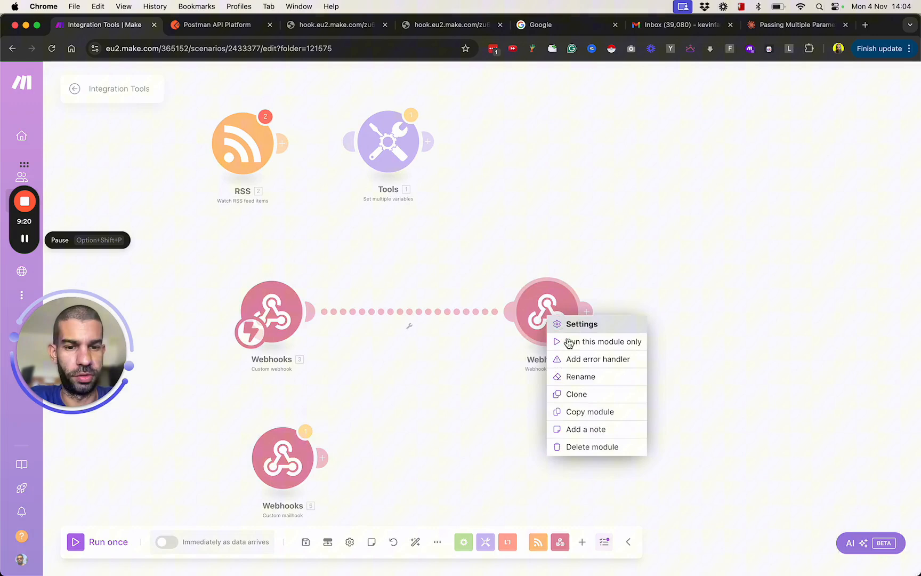
left_click(598, 447)
Step: Add a Gmail Create a Draft module after the Custom webhook and select the personal Gmail account as its connection
left_click(319, 317)
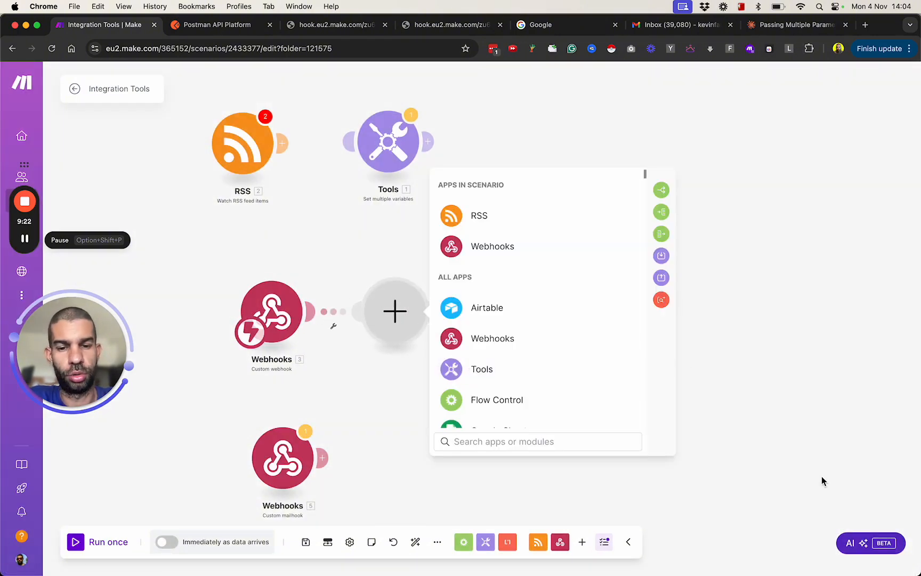
left_click(510, 274)
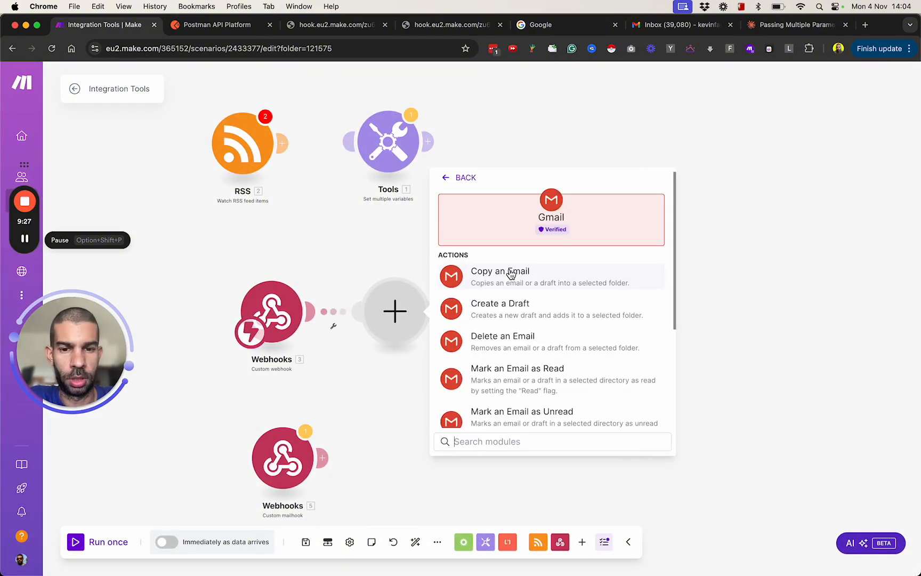
left_click(538, 319)
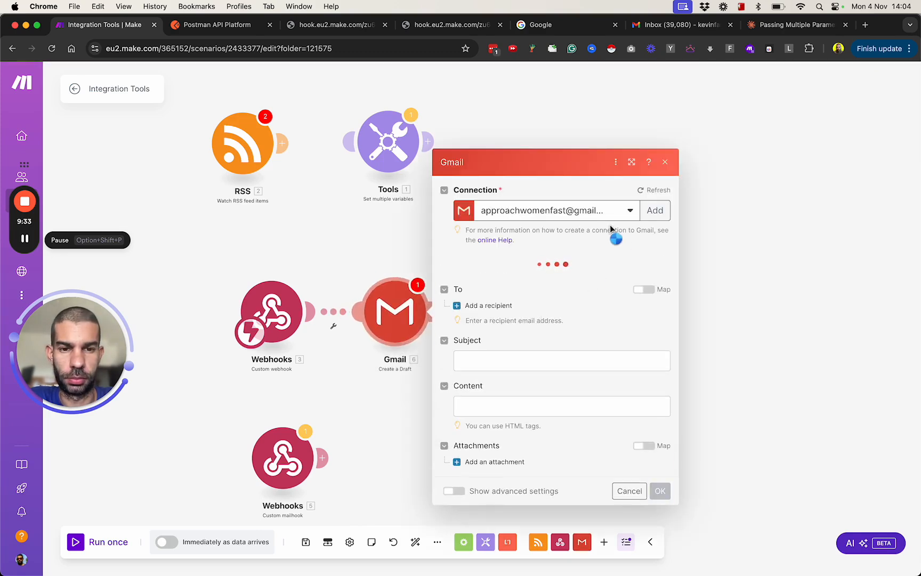
left_click(577, 196)
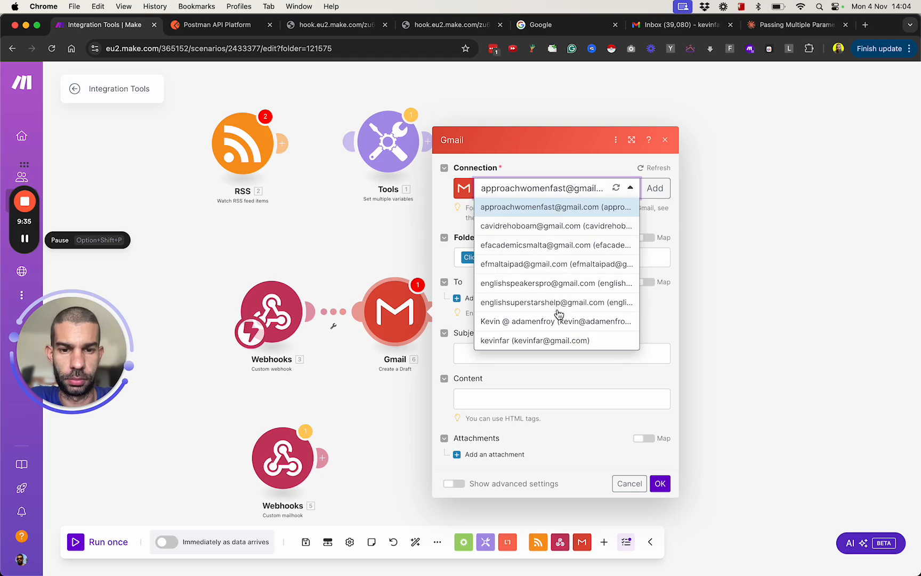
left_click(566, 340)
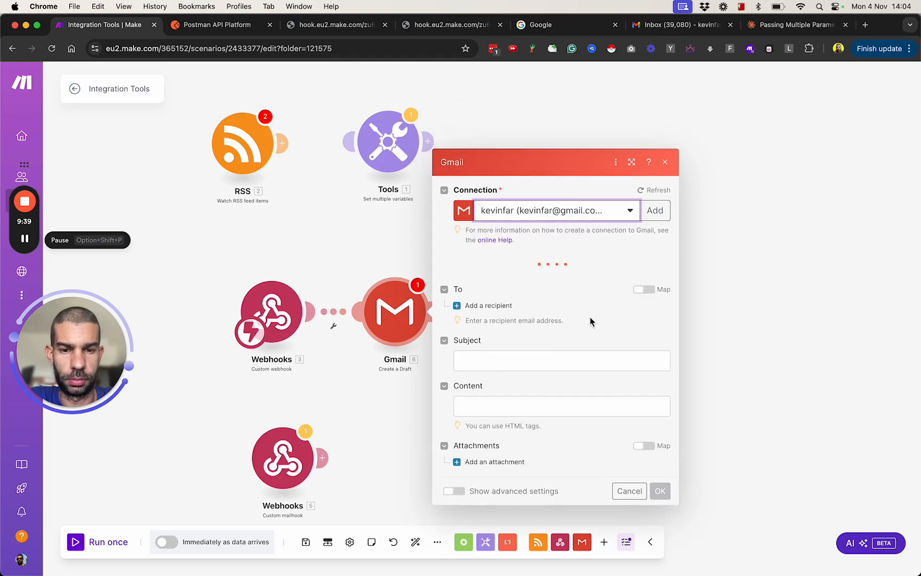
Step: Configure the Gmail draft with the Drafts folder, subject "new employee" and content "x", and confirm the module settings
left_click(501, 261)
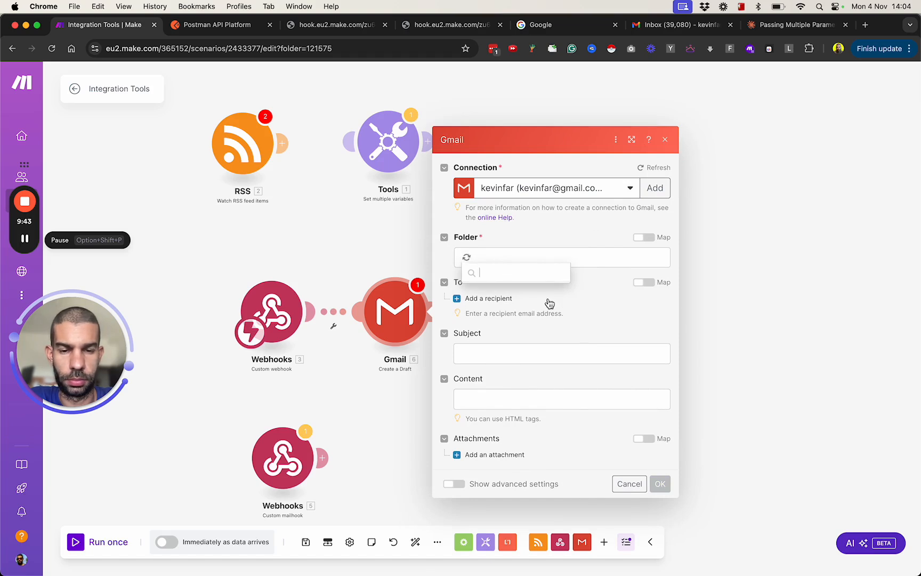
left_click(532, 329)
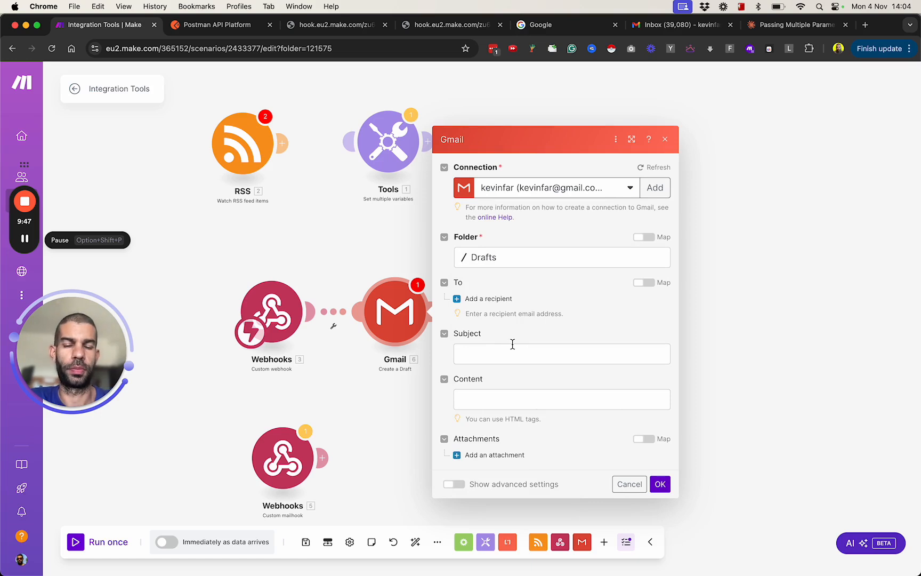
left_click(512, 352)
type("new employee")
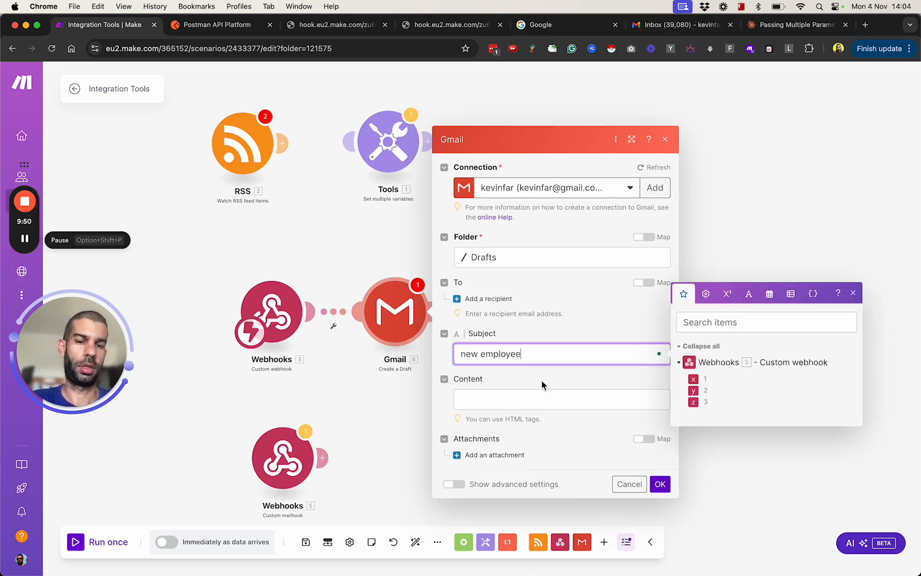
left_click(543, 399)
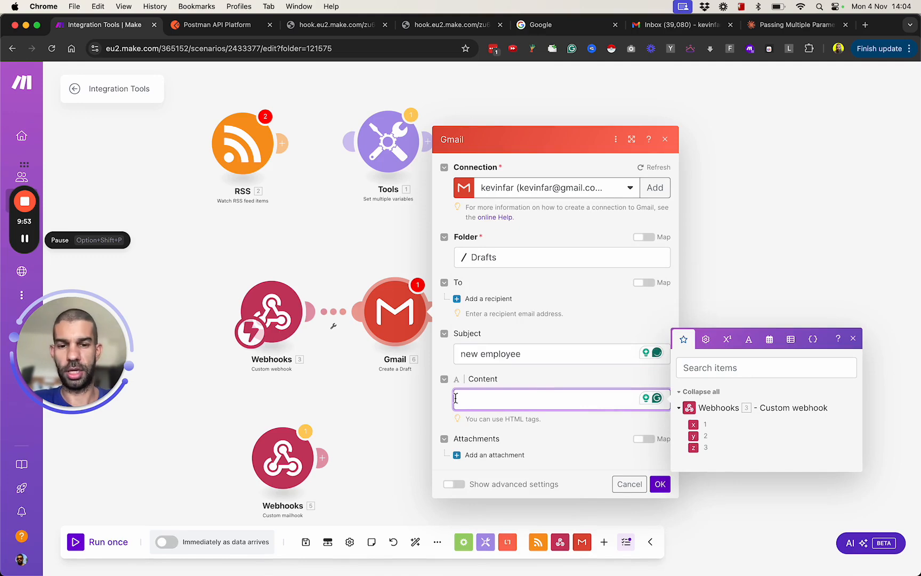
left_click(659, 483)
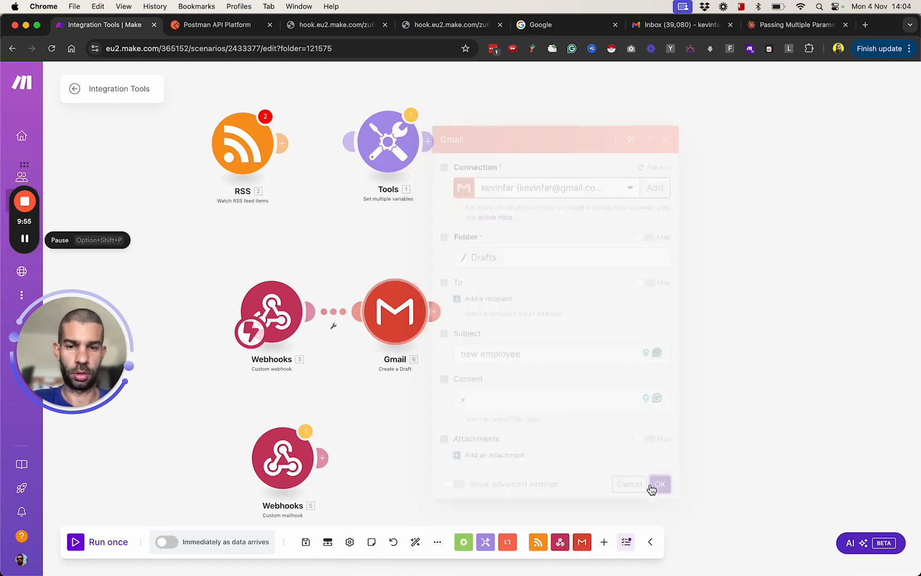
Step: Unlink the Gmail module from the Custom webhook and run the scenario once
left_click(333, 325)
left_click(367, 343)
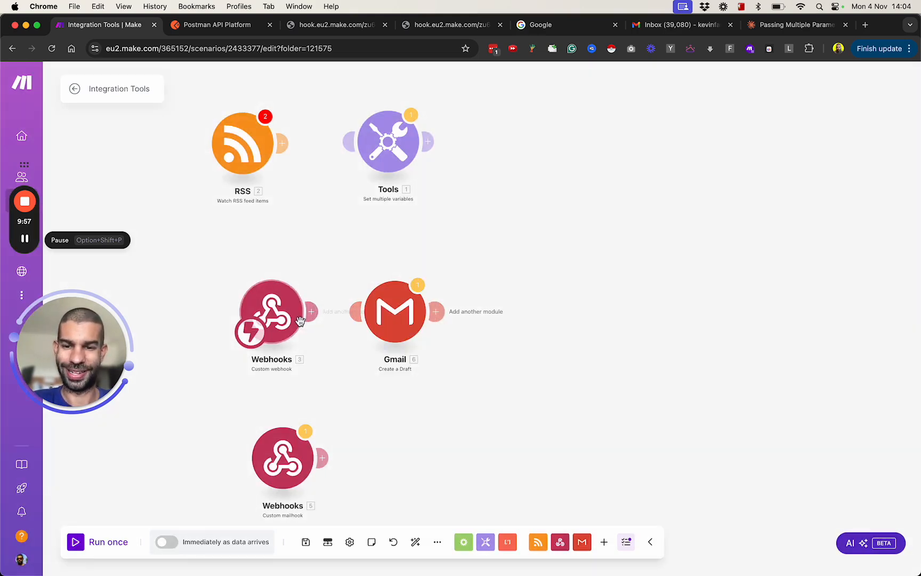
left_click(76, 542)
Step: Call the webhook by opening the copied parameter URL in a new browser tab, and review the received bundle in Make
key("super+t")
key("super+v")
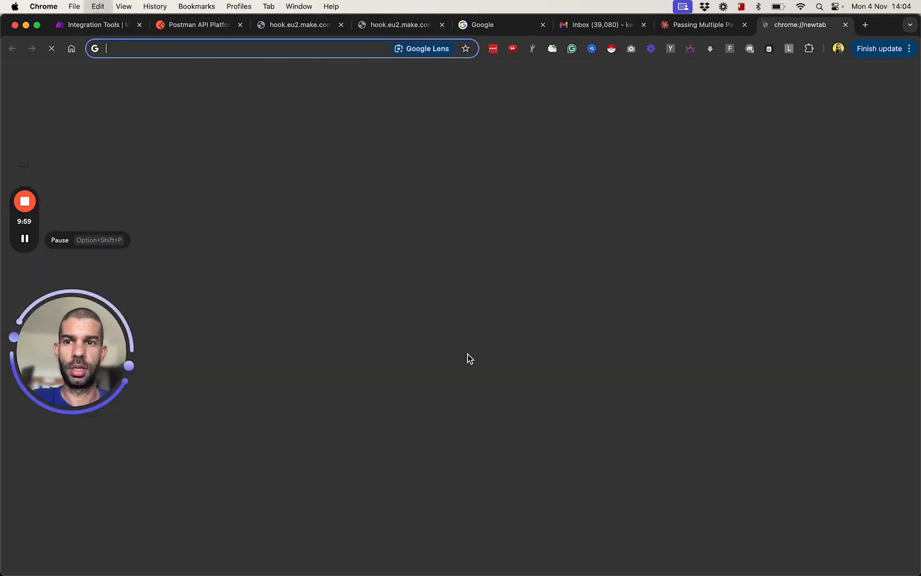
key("Return")
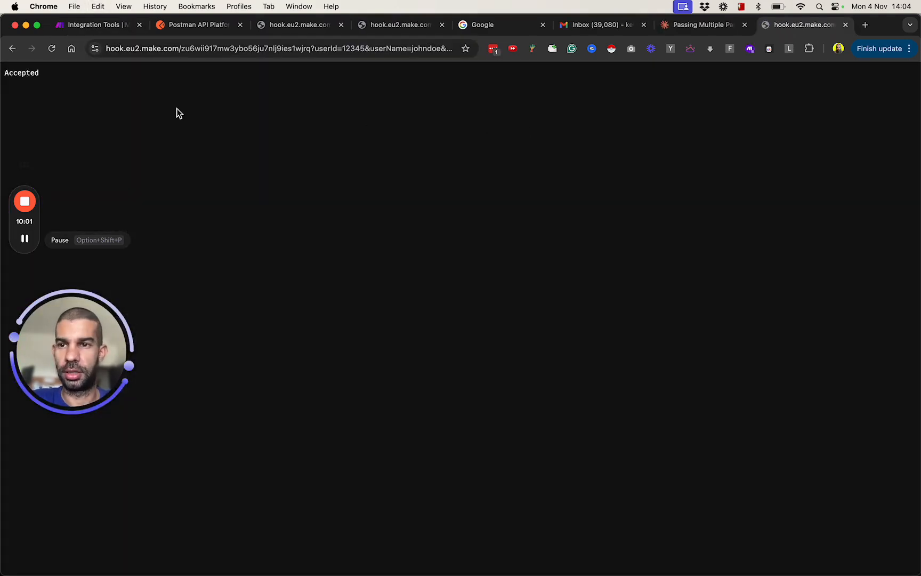
key("super+1")
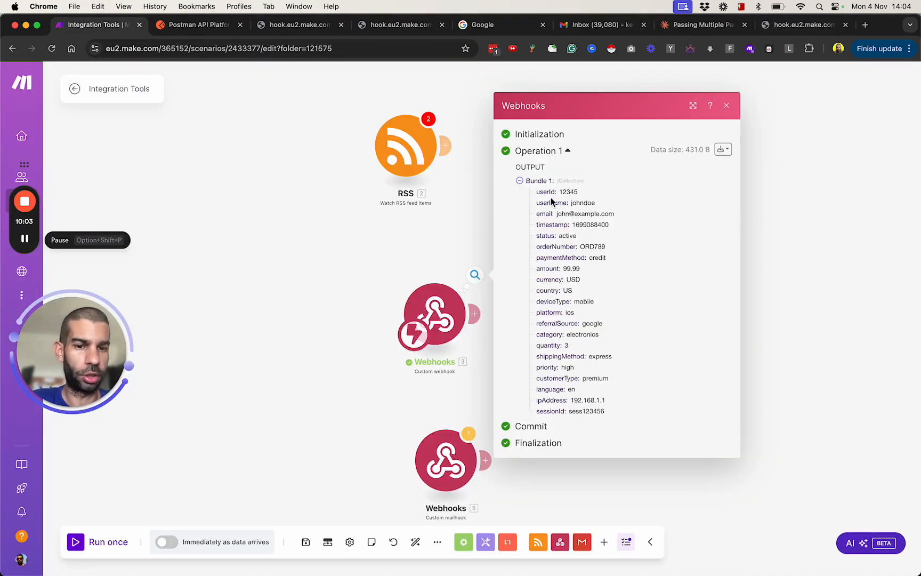
left_click_drag(551, 200, 382, 395)
left_click(382, 394)
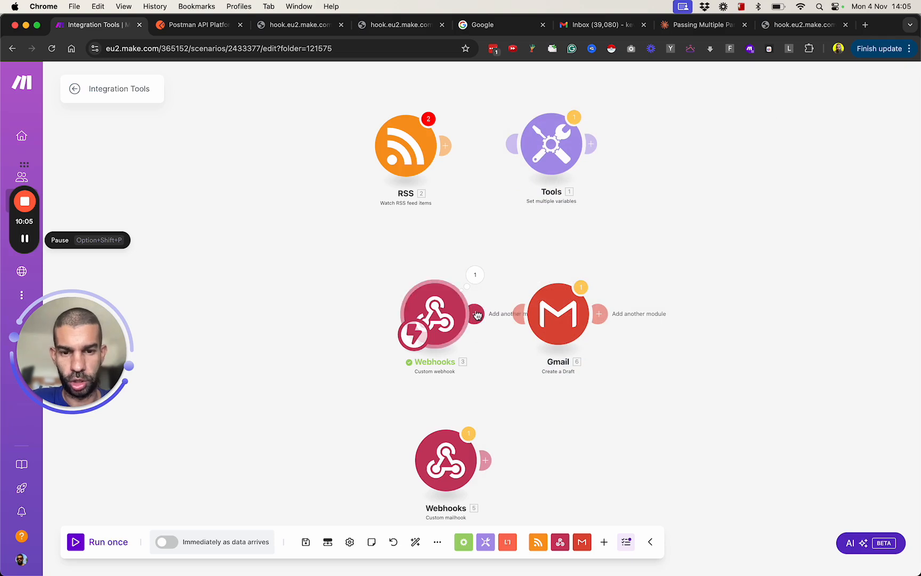
Step: Reconnect the Custom webhook to the Gmail module and replace the draft's content with "new values:" followed by a blank line
left_click_drag(477, 315, 546, 322)
left_click(547, 323)
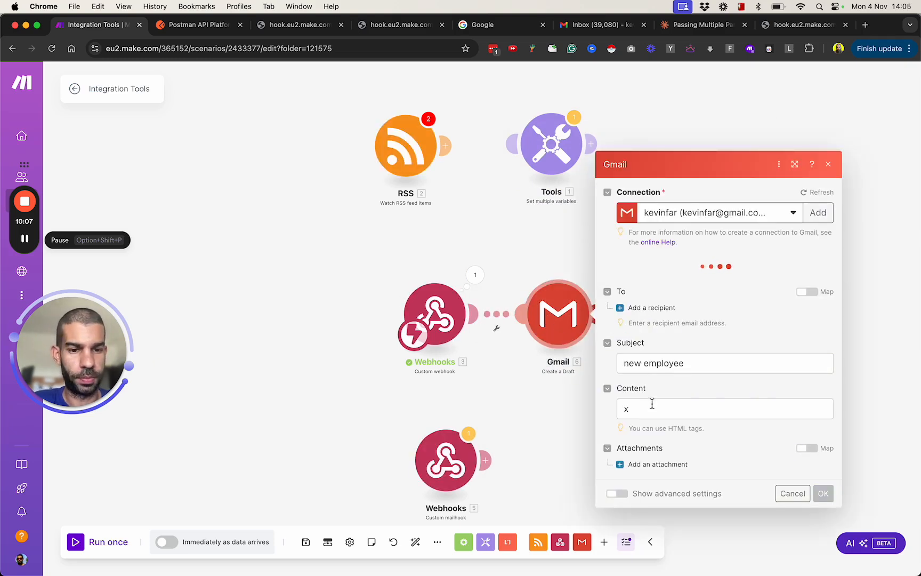
left_click(652, 403)
key("BackSpace")
type("new va")
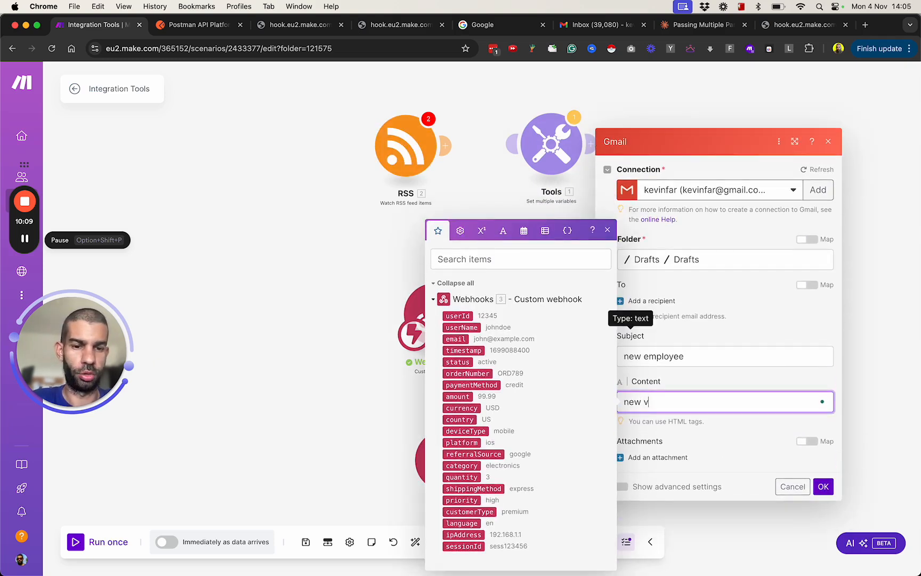
type("l")
key("BackSpace")
type("alues:")
key("Return")
key("Return")
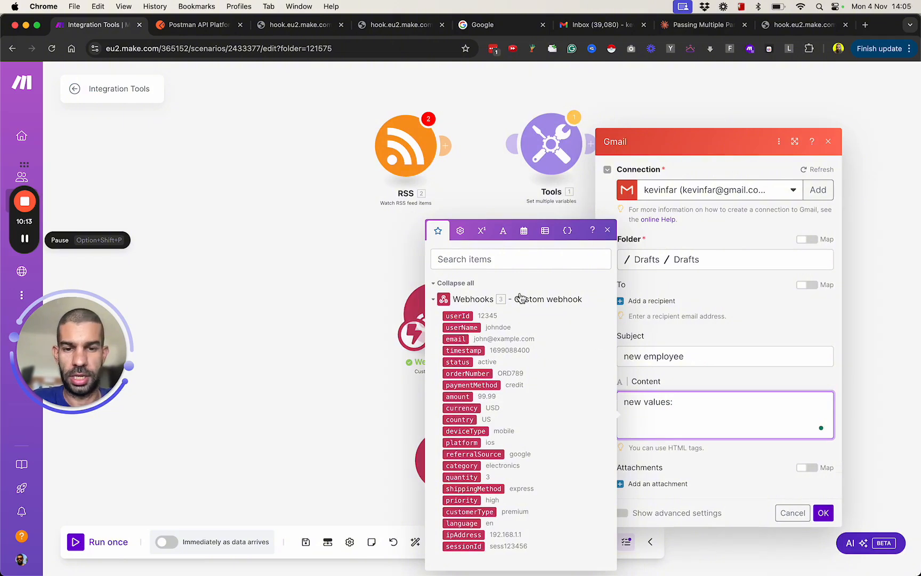
Step: Insert all webhook parameters from userId to sessionId on separate lines in the draft's content and confirm the Gmail module
left_click(462, 316)
key("Return")
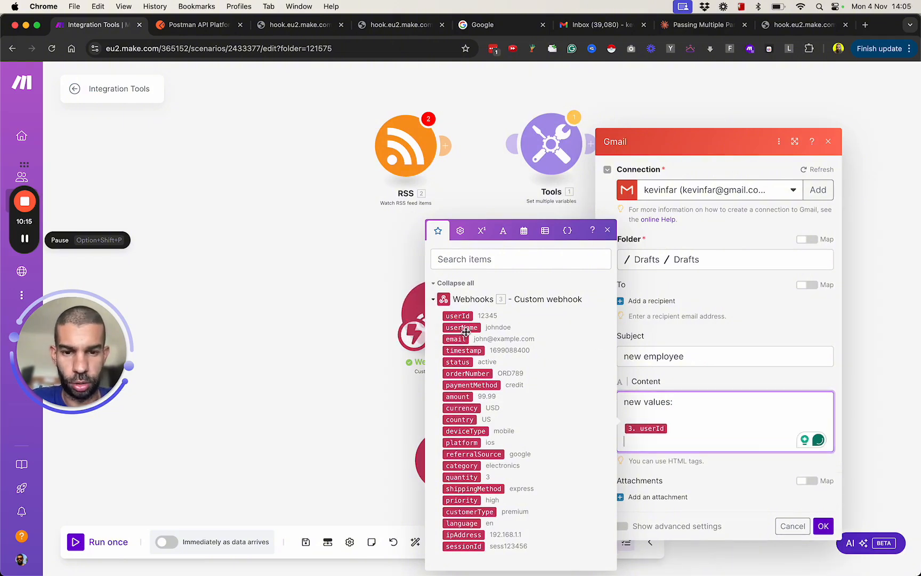
left_click(462, 327)
key("Return")
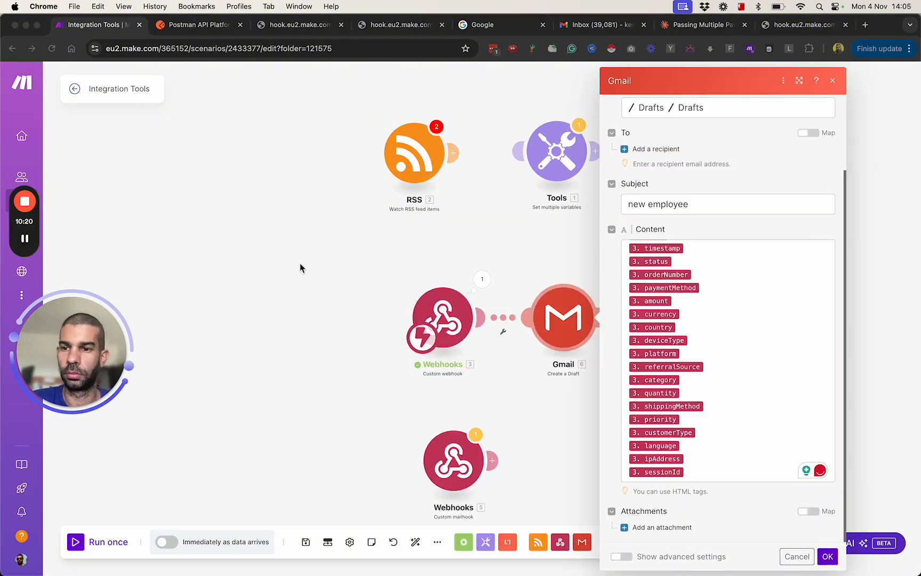
scroll(689, 290, "down", 3)
scroll(688, 289, "up", 3)
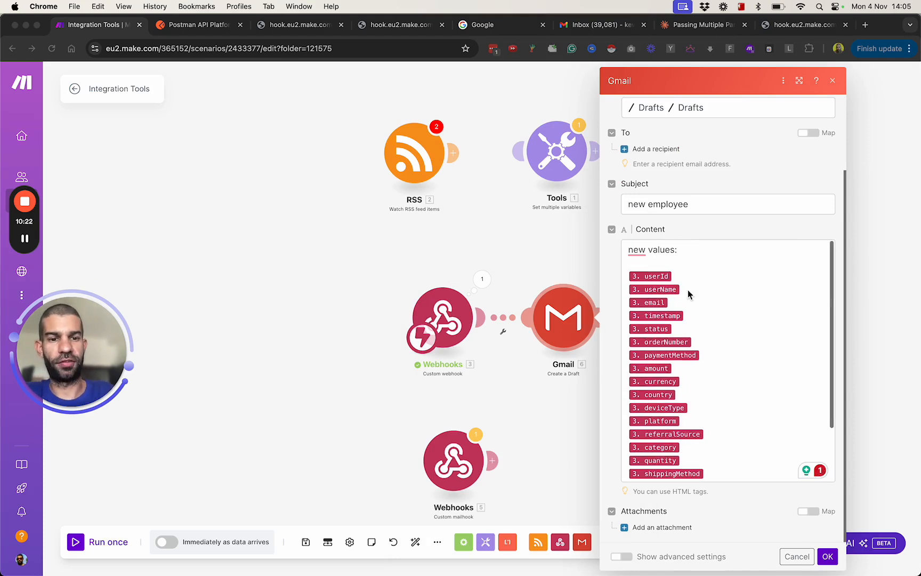
left_click(828, 556)
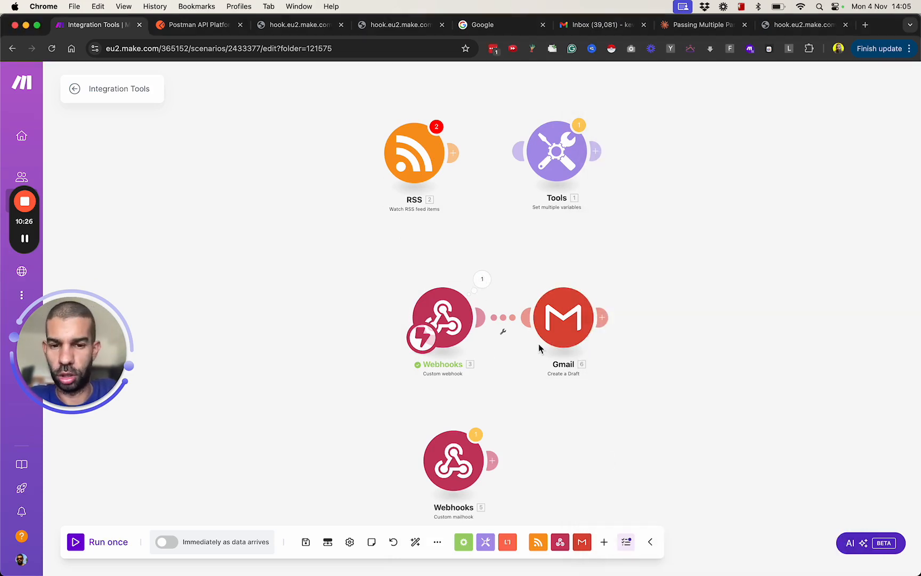
Step: Switch to TextEdit, paste the full parameter URL into an untitled document, widen its window and close the other empty document
left_click_drag(541, 370, 441, 291)
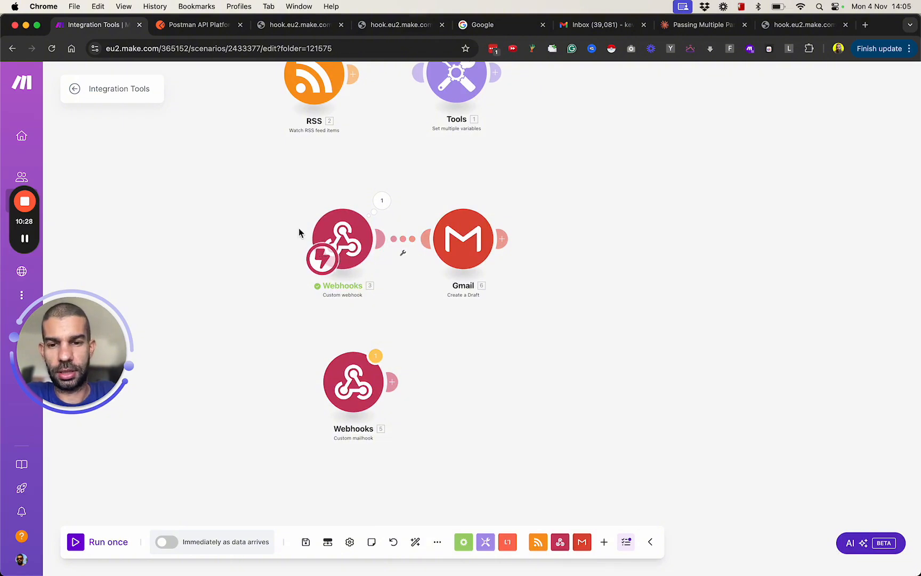
scroll(355, 247, "up", 5)
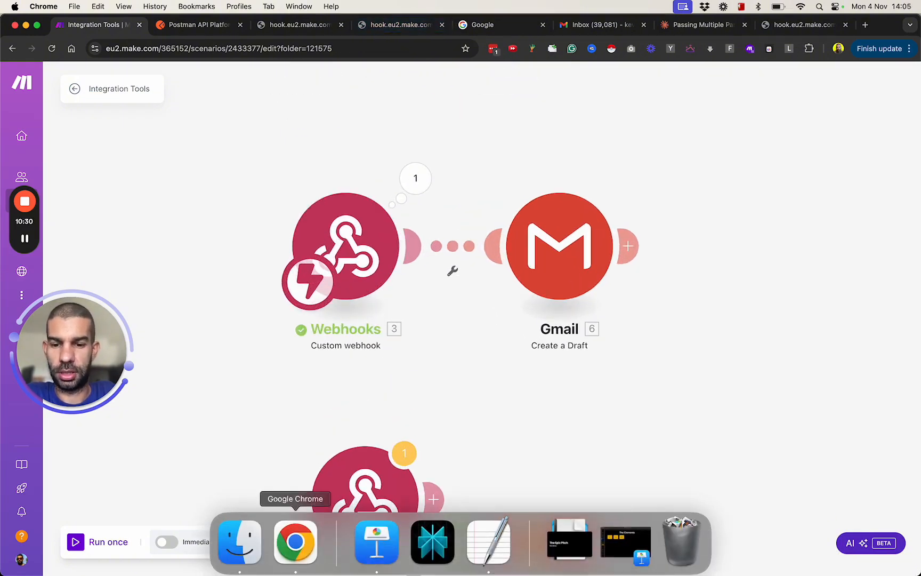
left_click(485, 539)
key("super+v")
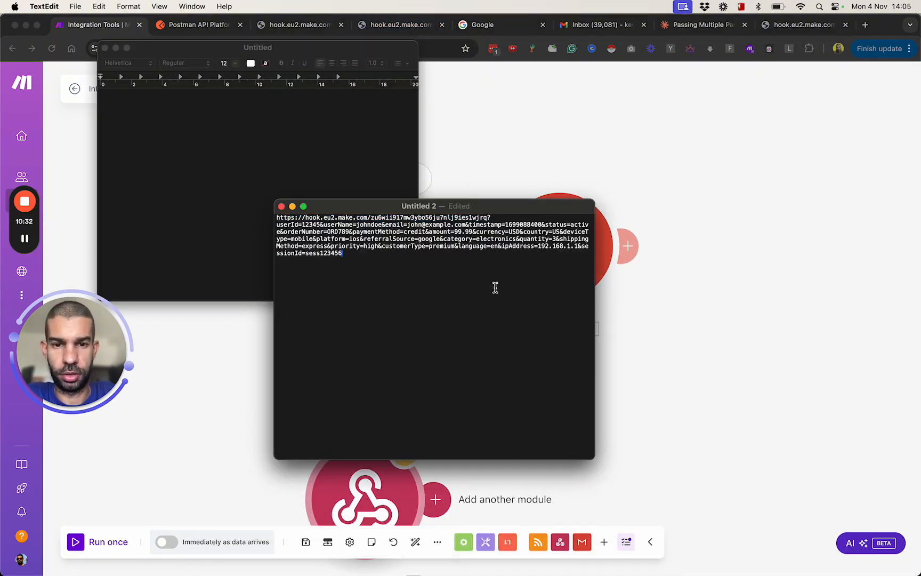
scroll(372, 228, "up", 5)
scroll(371, 237, "down", 5)
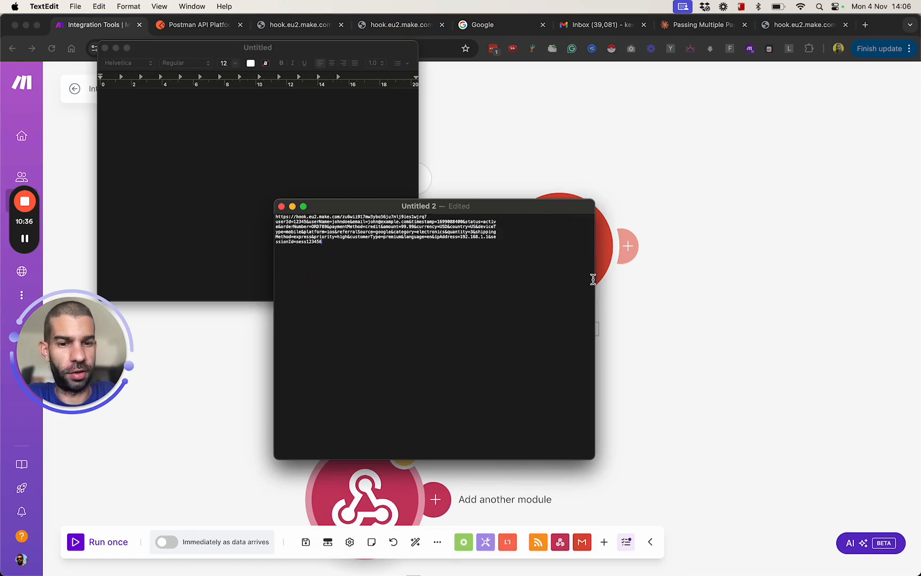
left_click_drag(595, 279, 847, 280)
scroll(532, 233, "up", 3)
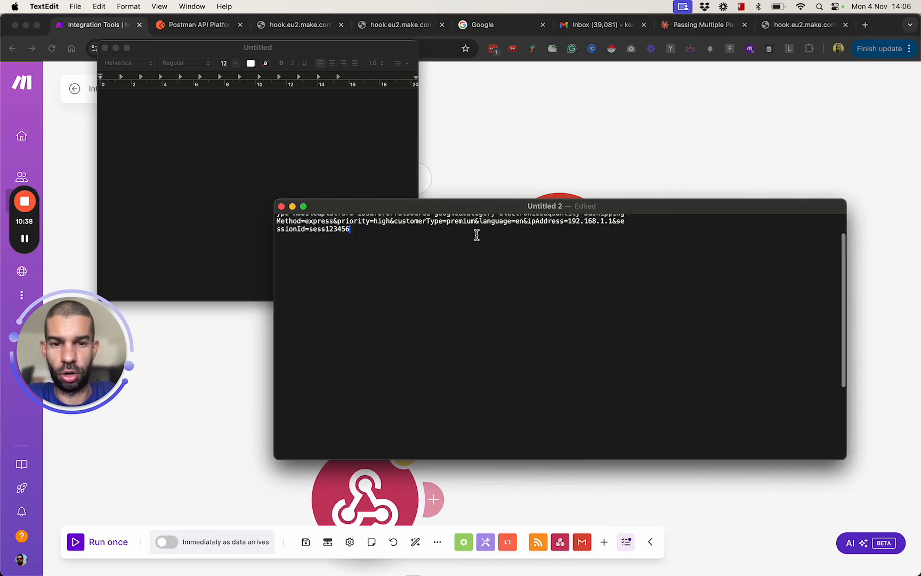
left_click(105, 48)
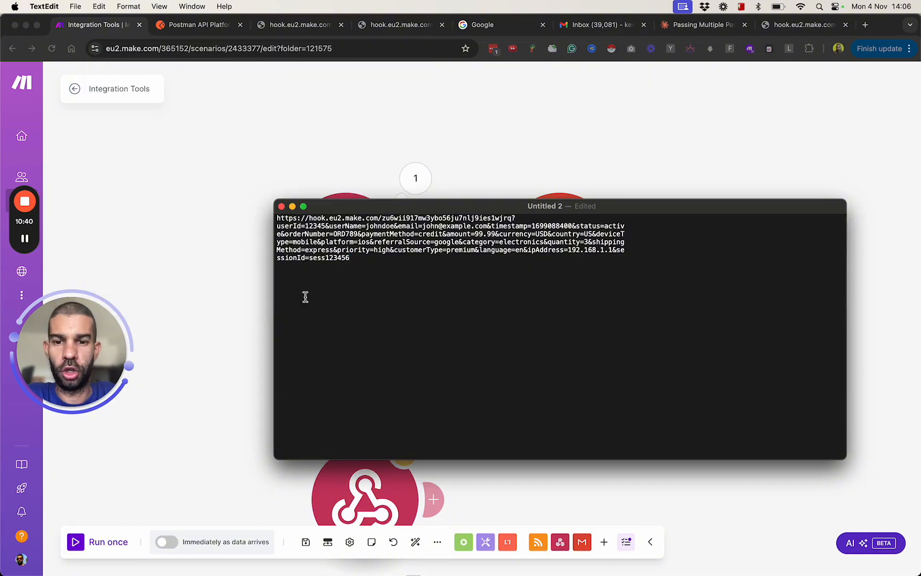
Step: Return to the Make scenario and inspect the Custom webhook's output bundle from the last run
key("super+Tab")
left_click_drag(299, 372, 284, 345)
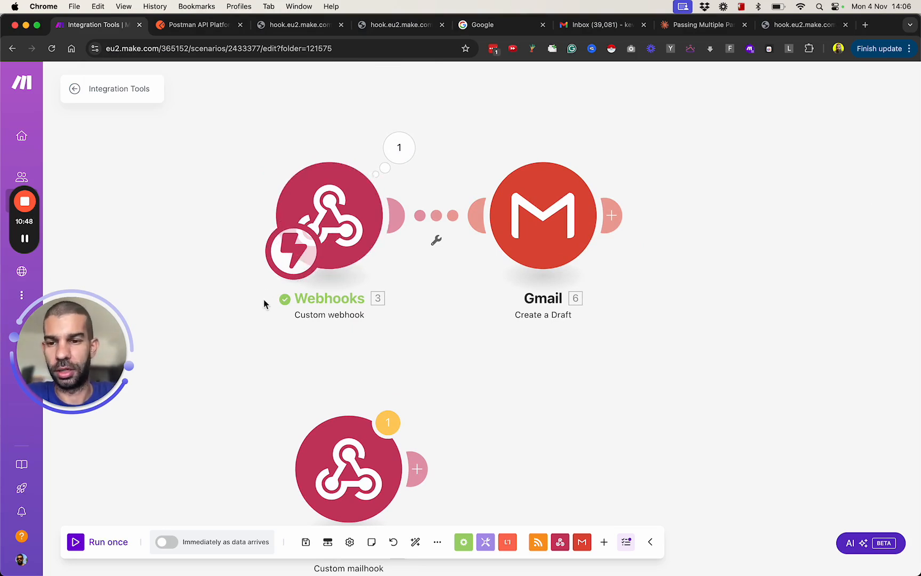
left_click(398, 147)
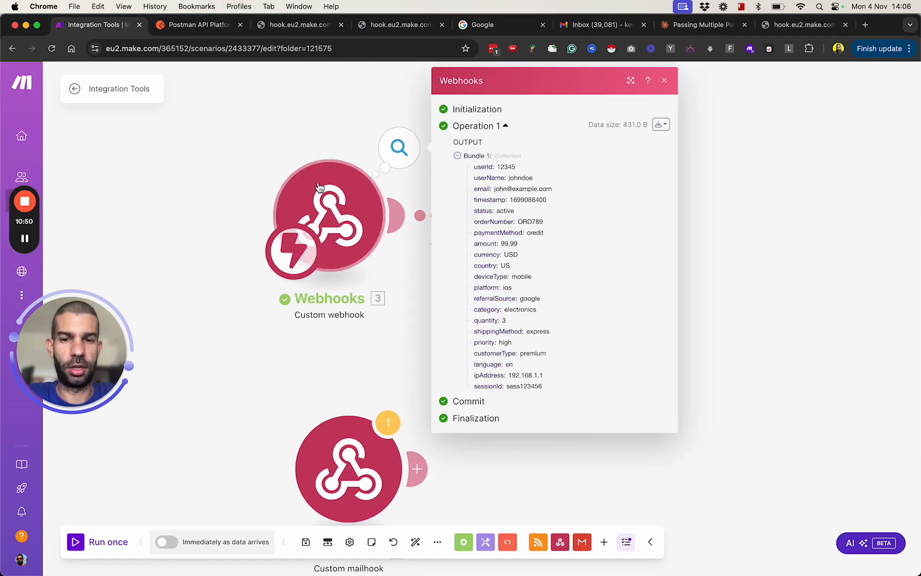
left_click(246, 391)
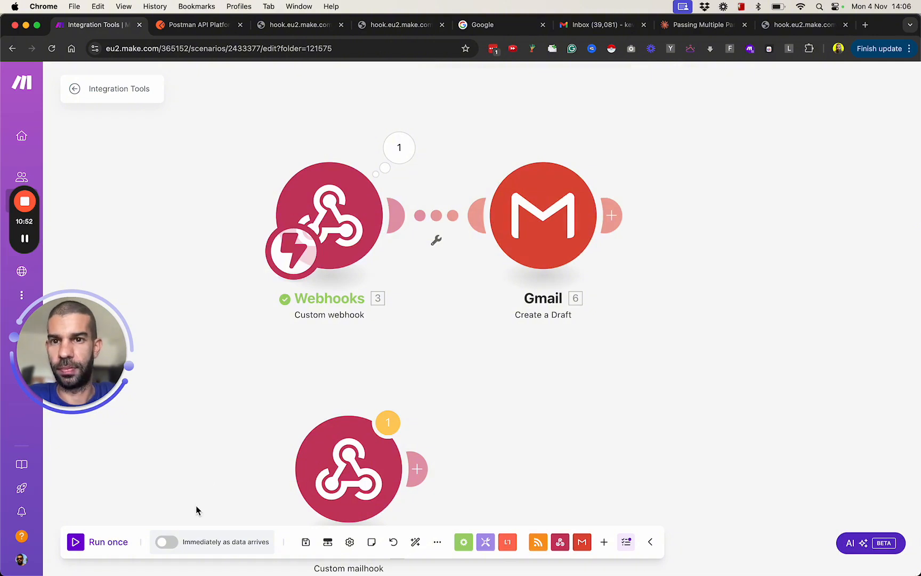
Step: Switch to Postman, open the first recently visited workspace and create a new HTTP request with a raw body
left_click(192, 31)
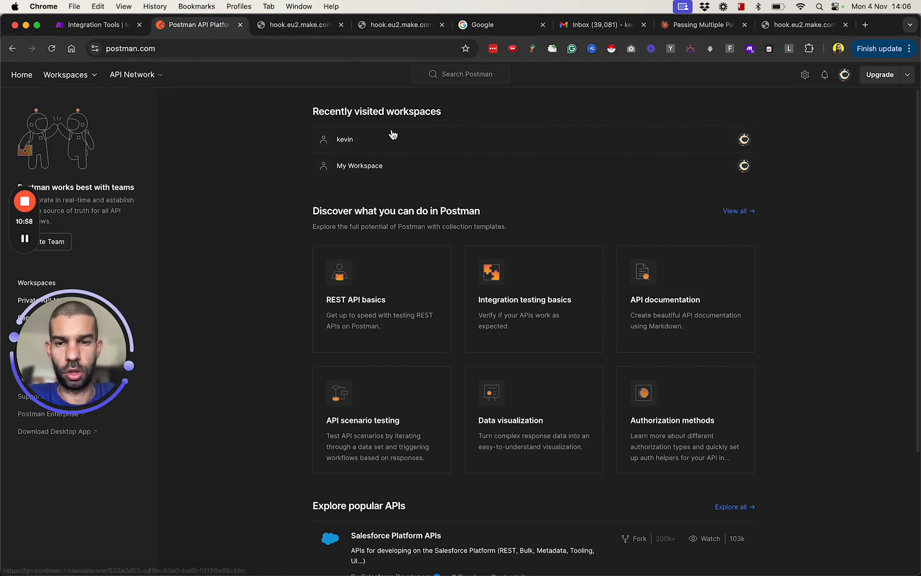
left_click(400, 144)
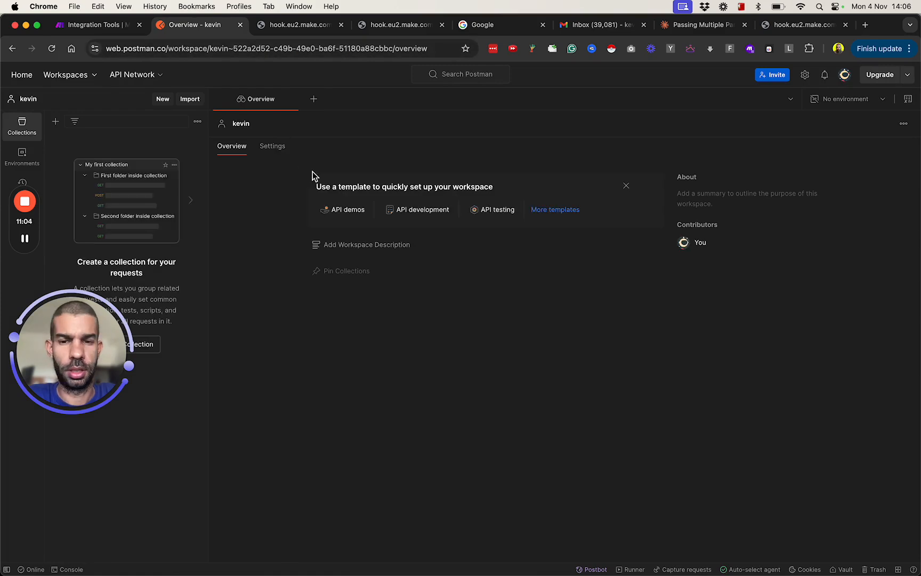
left_click(313, 99)
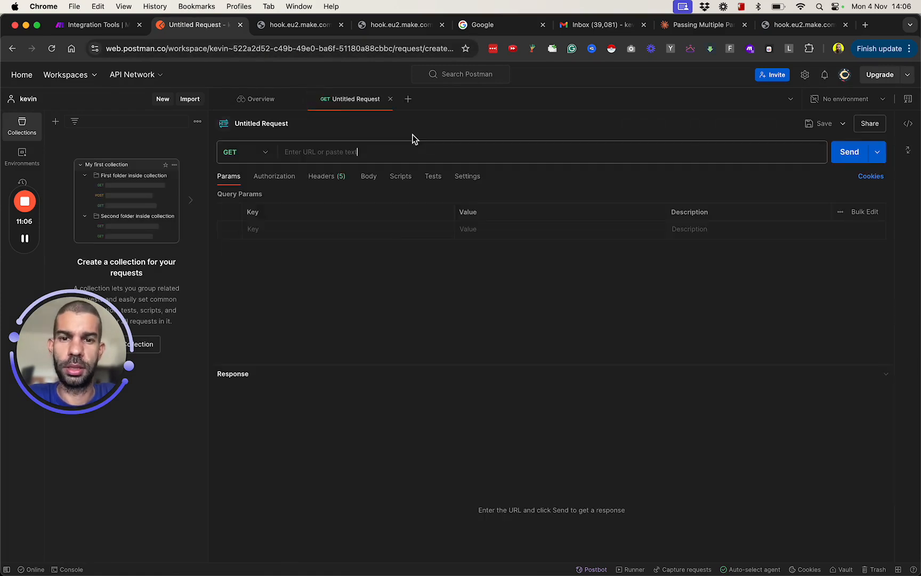
left_click(374, 177)
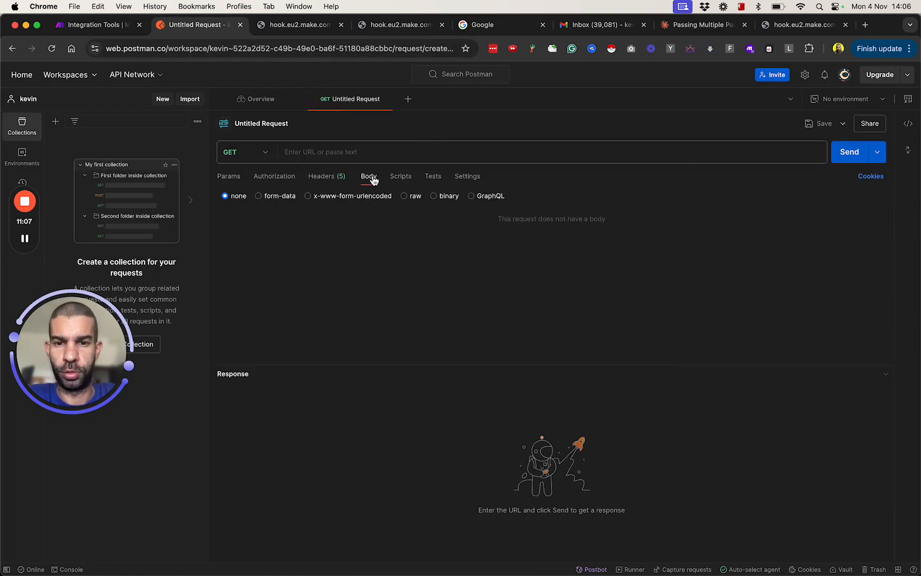
left_click(405, 195)
Step: Return to the Make scenario, copy the Custom webhook's address and confirm its settings
left_click(109, 26)
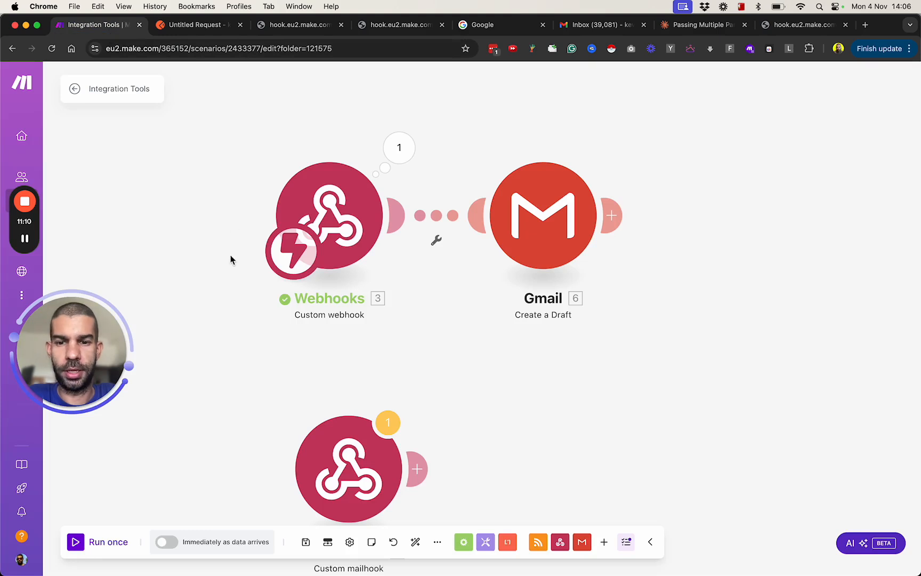
scroll(181, 218, "up", 2)
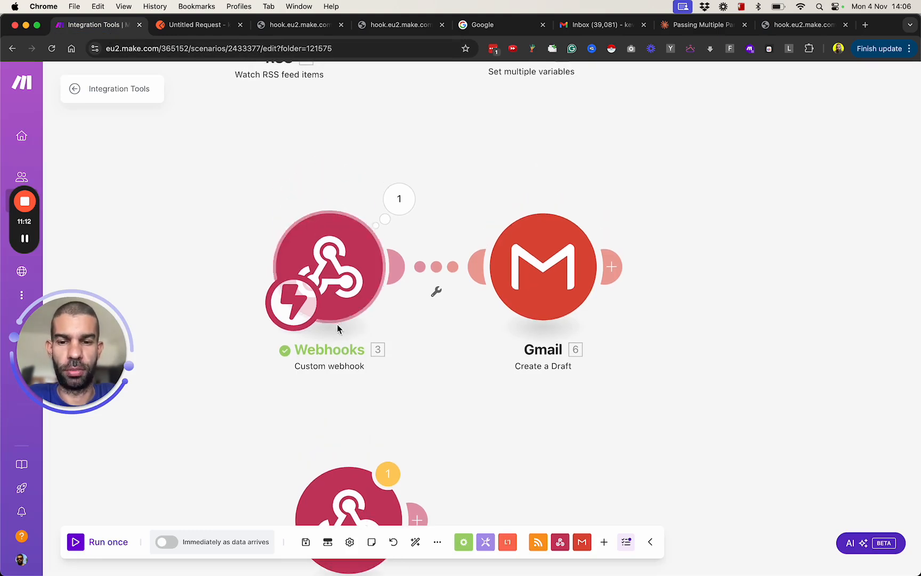
left_click(352, 269)
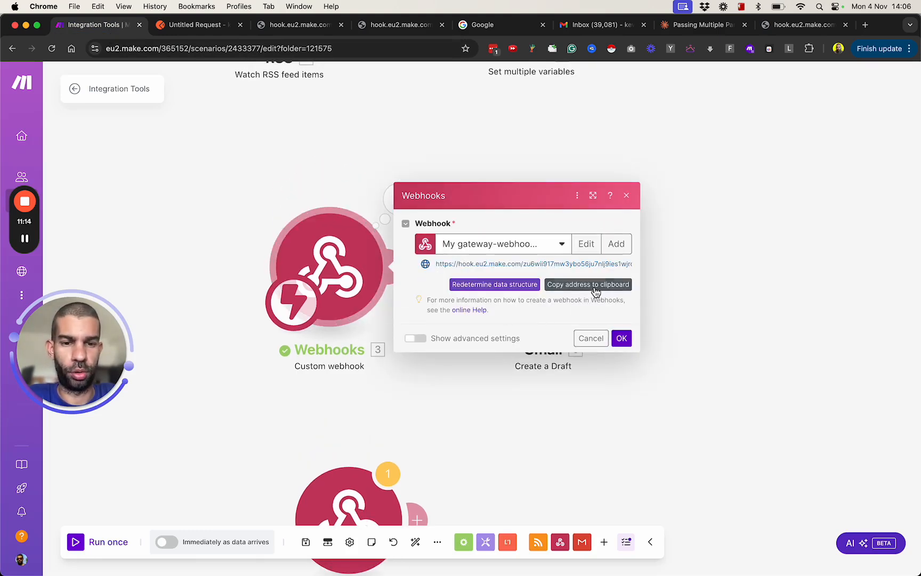
left_click(619, 338)
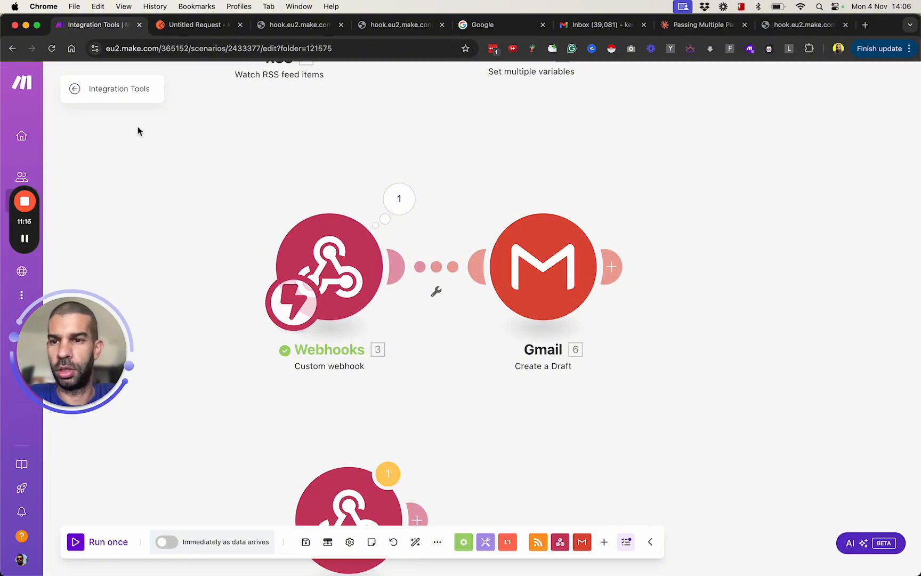
Step: Leave the editor with the changes saved and copy the webhook's output bundle JSON from the most recent run in the scenario history
left_click(93, 89)
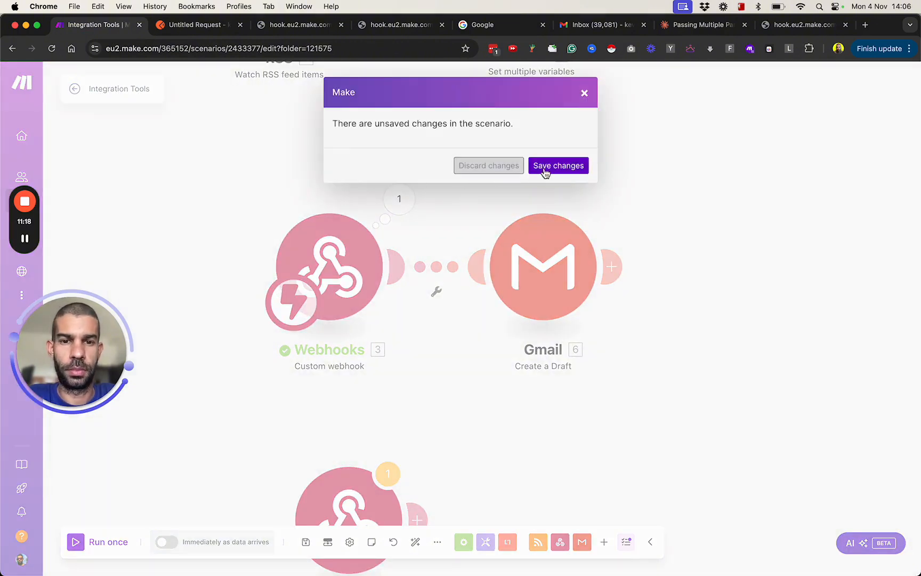
left_click(546, 166)
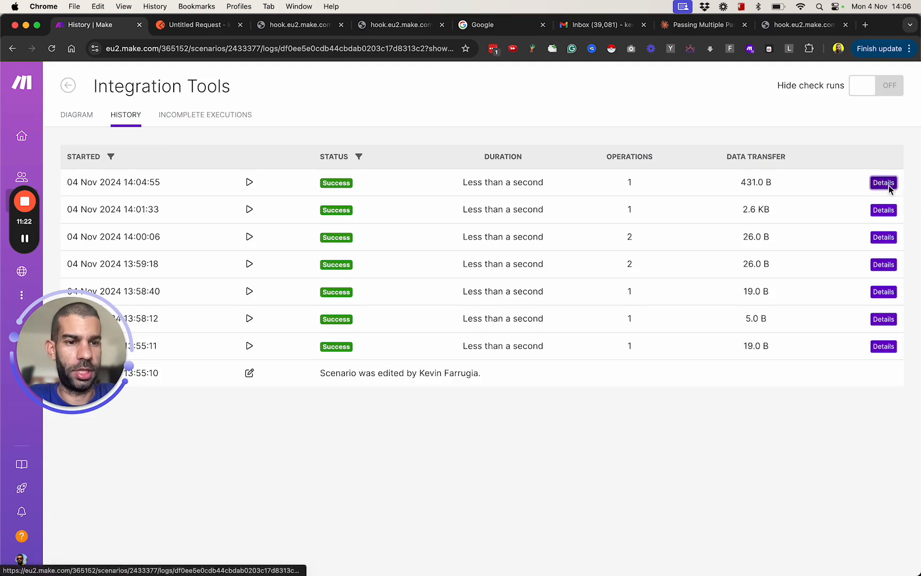
left_click(888, 184)
left_click(365, 325)
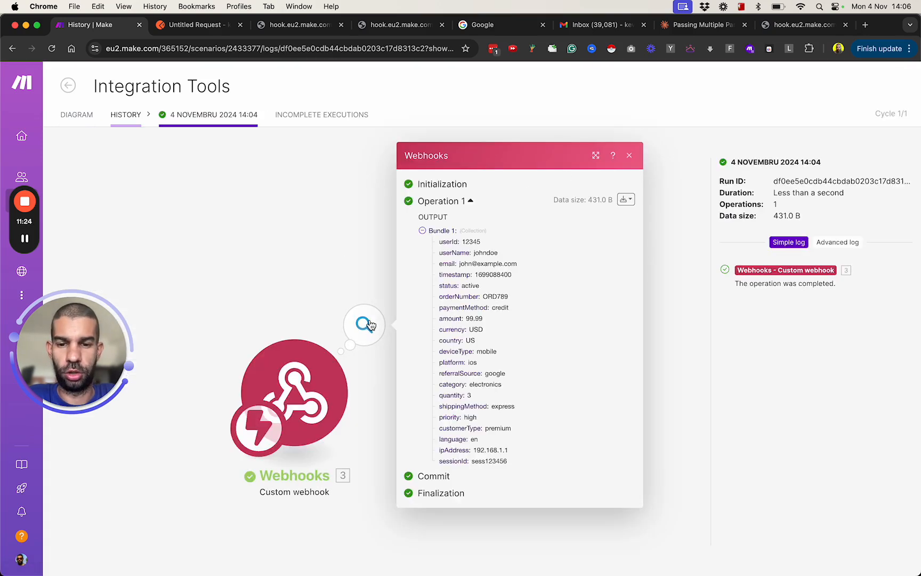
left_click(625, 200)
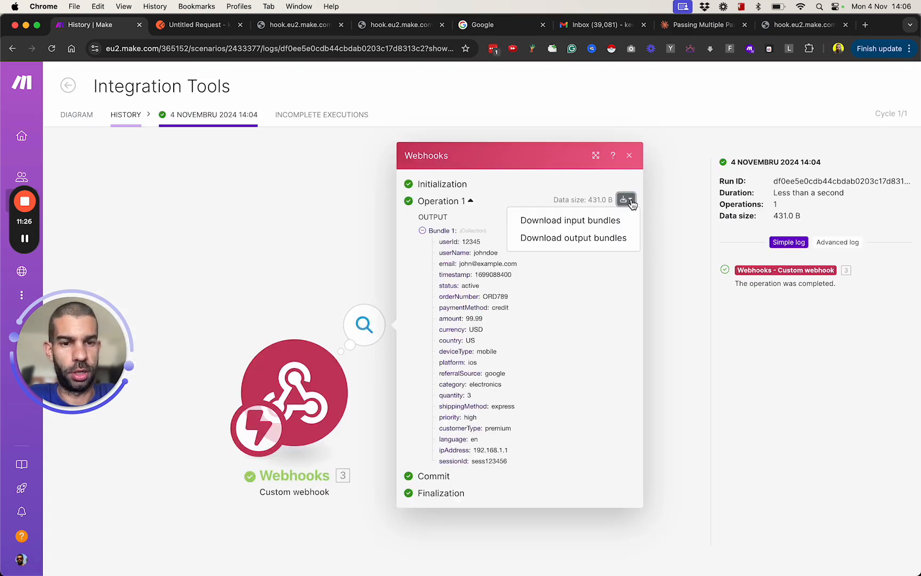
left_click(596, 239)
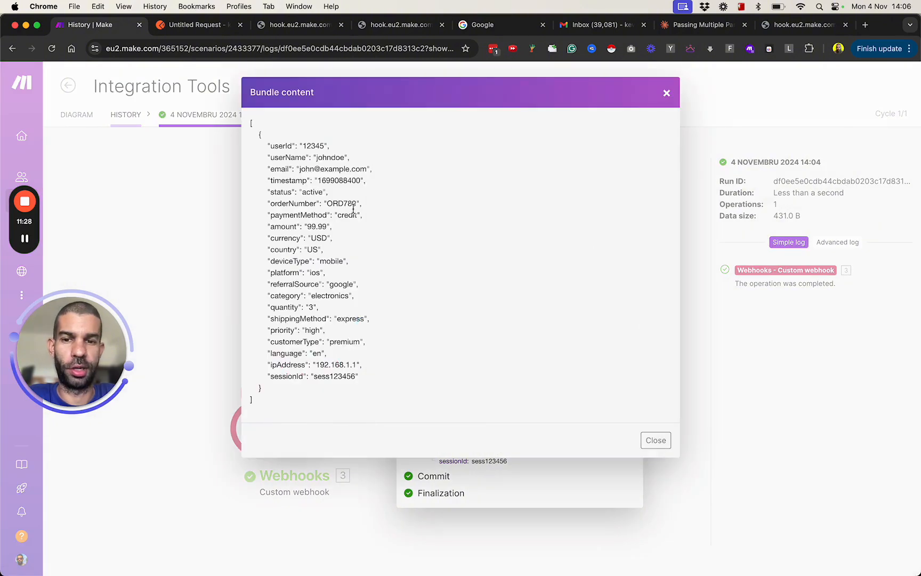
left_click_drag(250, 122, 273, 399)
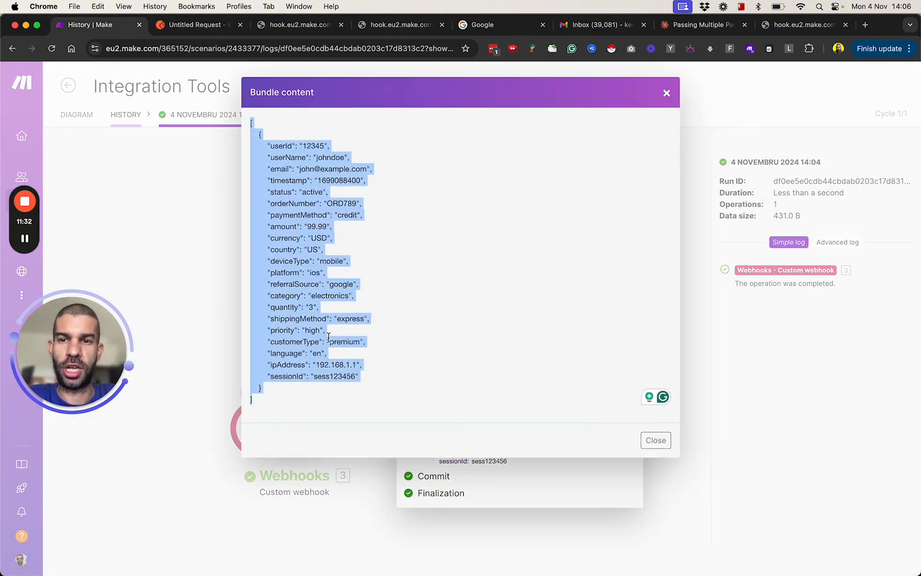
Step: Close the bundle content, go back to the scenario diagram and run the scenario once
left_click(193, 182)
left_click(124, 118)
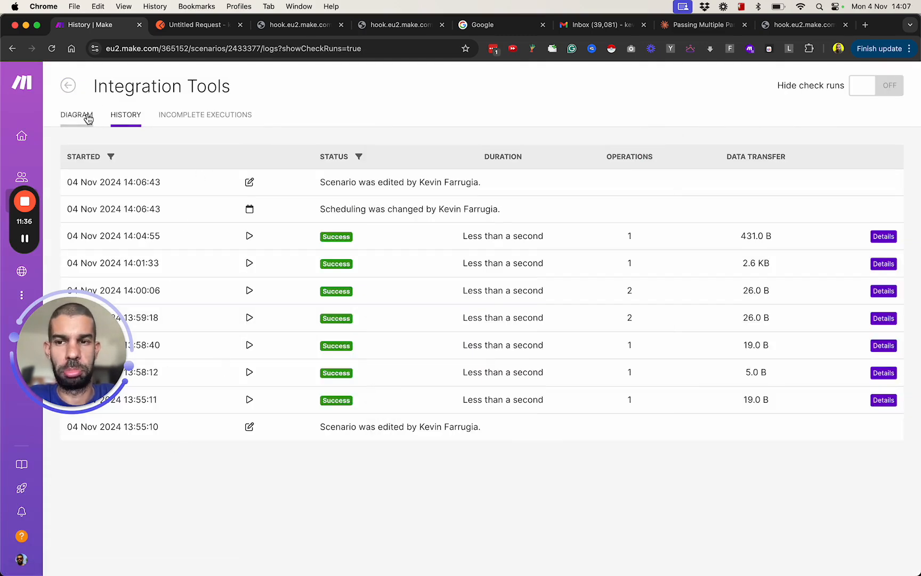
left_click(80, 115)
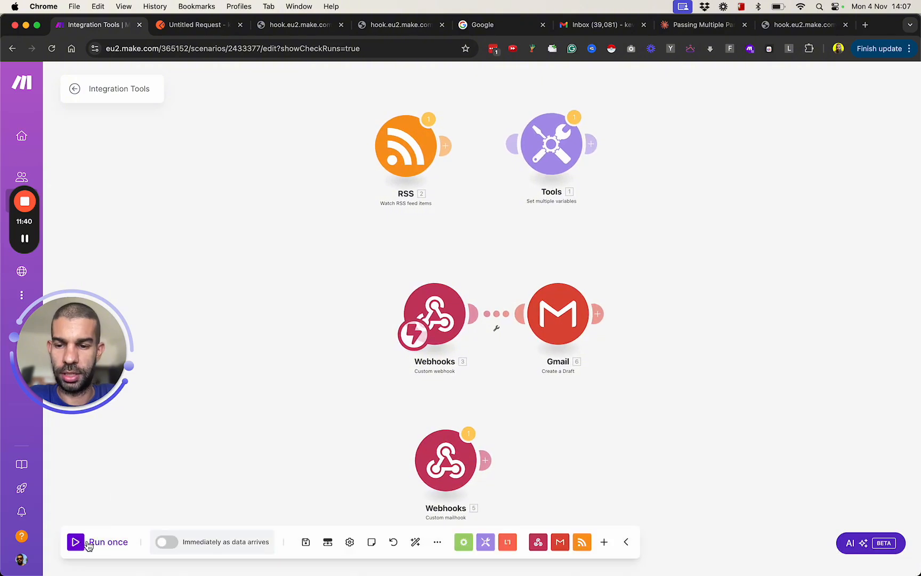
Step: Switch to Postman and paste the copied bundle JSON into the untitled request's raw body
left_click(703, 31)
left_click(198, 26)
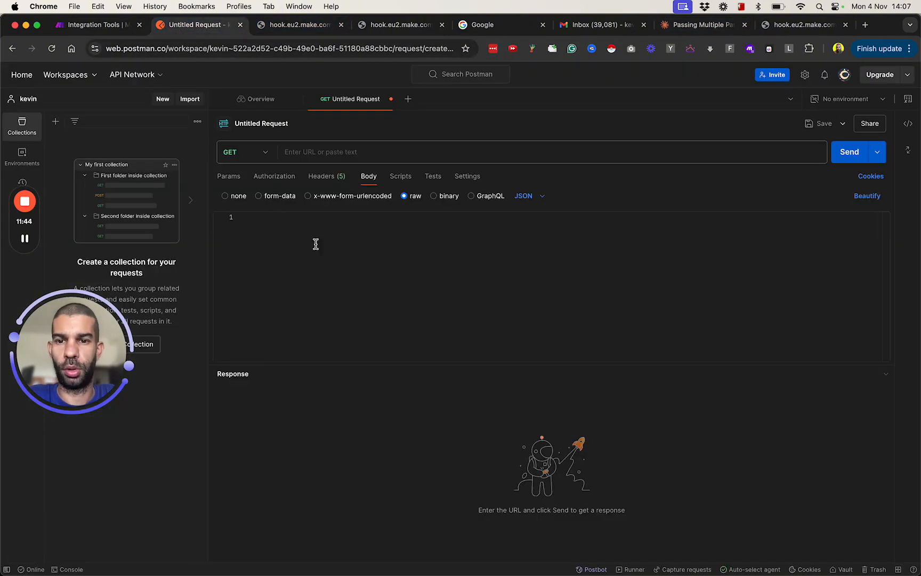
left_click(348, 293)
key("super+v")
scroll(373, 288, "up", 10)
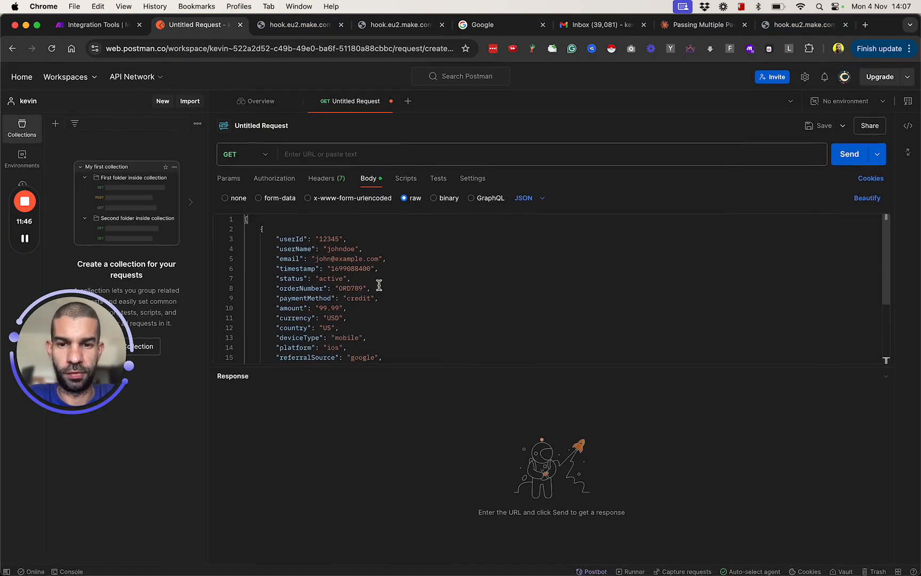
Step: Fill the request URL with the Custom webhook address from the clipboard history
left_click(331, 155)
key("super+shift+v")
key("Down")
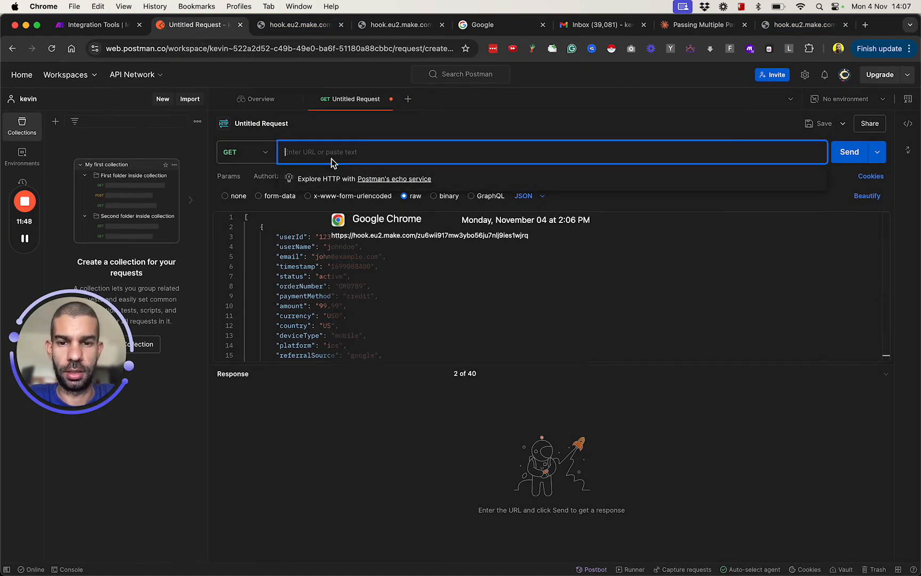
key("Return")
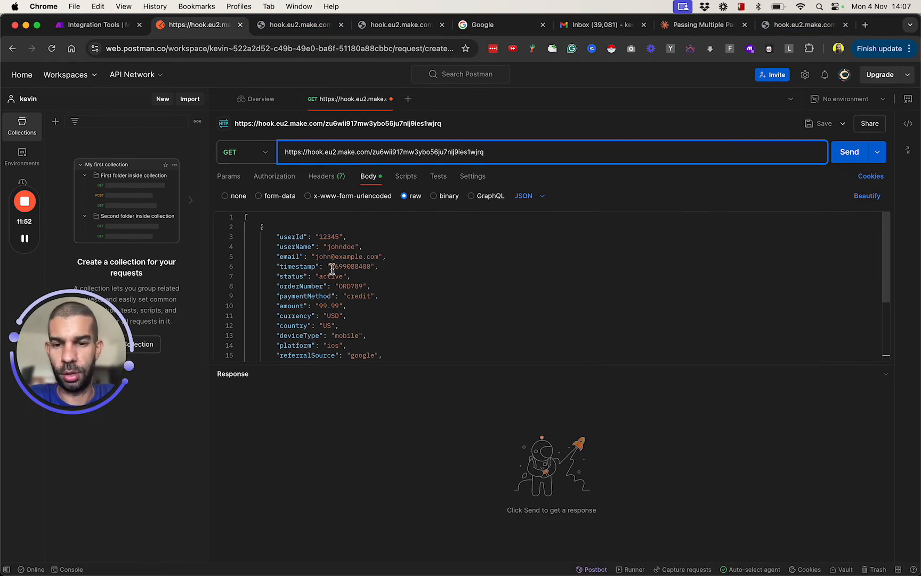
Step: Replace the userId value in the JSON body with its digits in reverse order and send the GET request
scroll(330, 268, "down", 5)
scroll(331, 268, "up", 5)
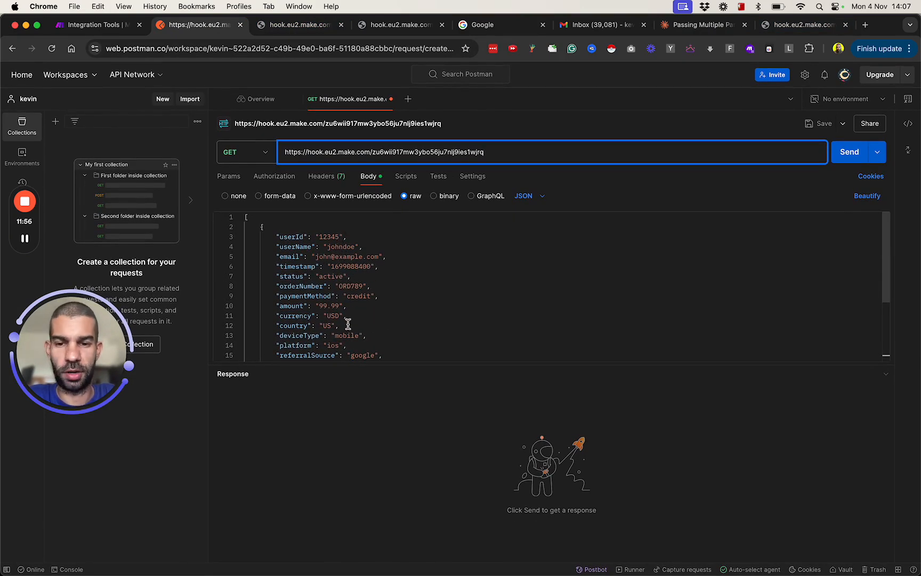
scroll(341, 317, "down", 4)
scroll(344, 314, "up", 3)
scroll(342, 298, "up", 1)
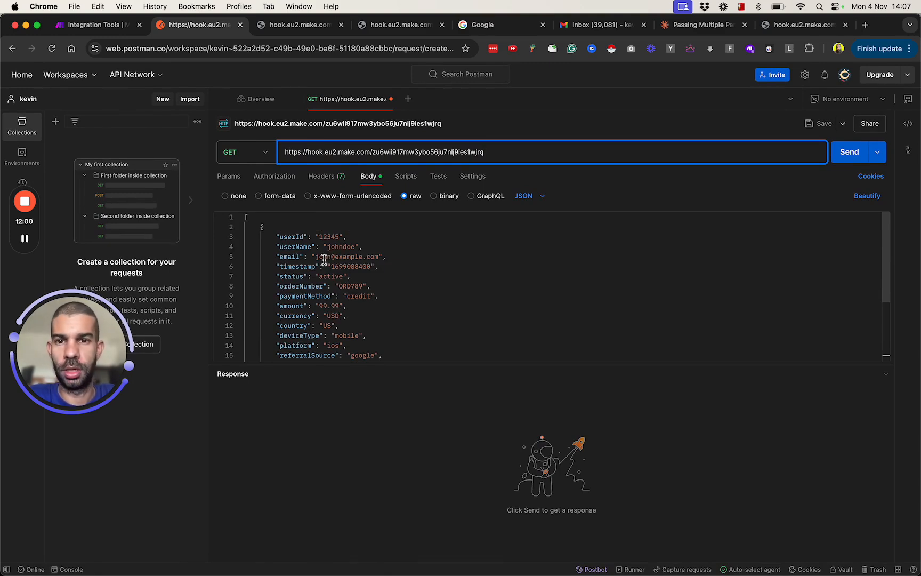
scroll(326, 297, "down", 3)
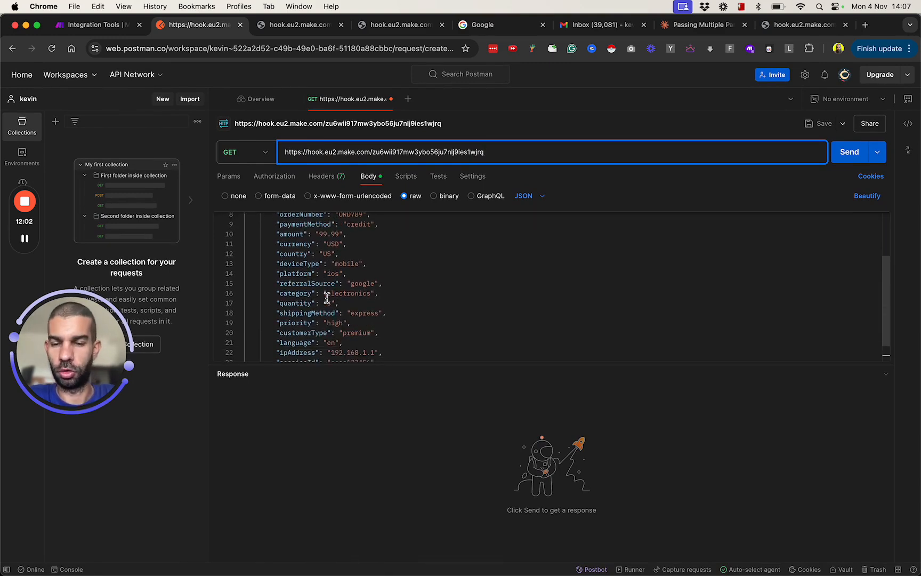
scroll(343, 320, "up", 3)
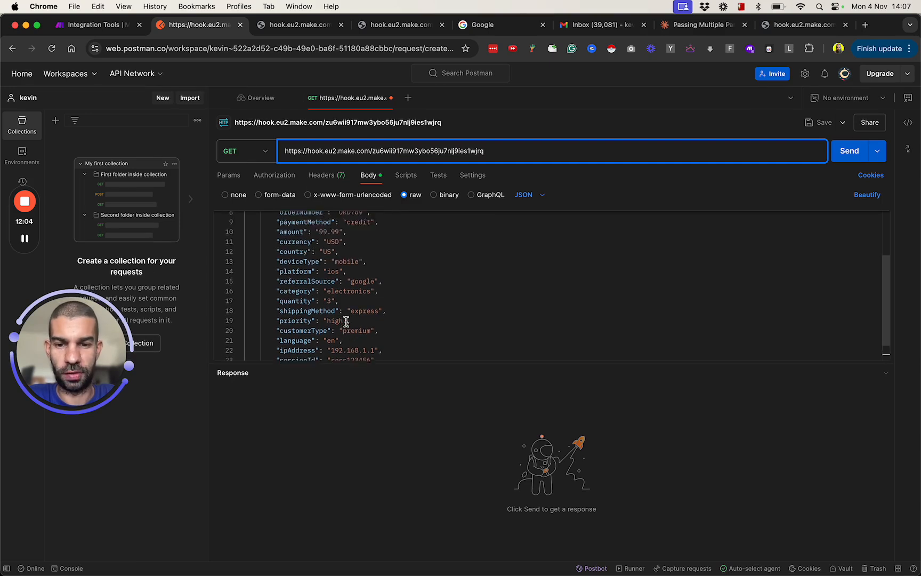
double_click(331, 237)
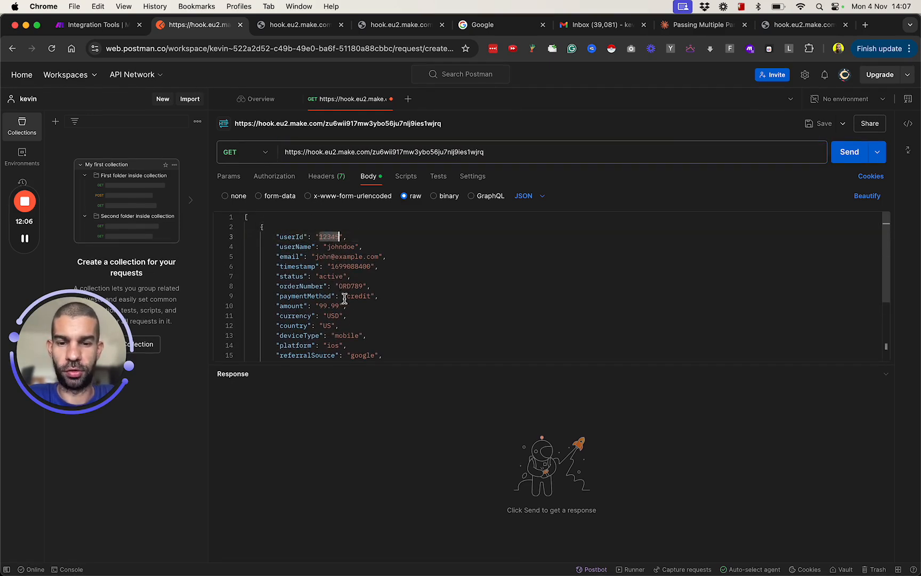
type("543")
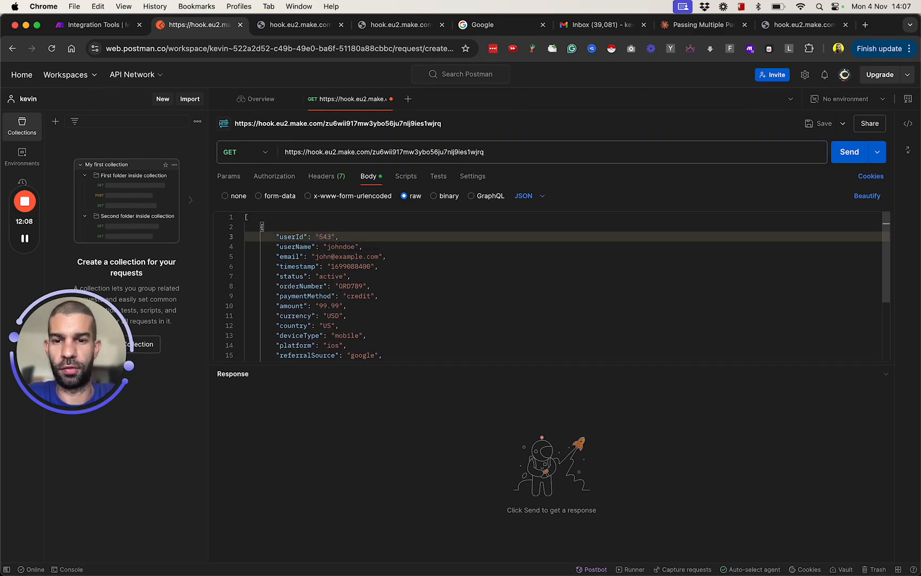
type("21")
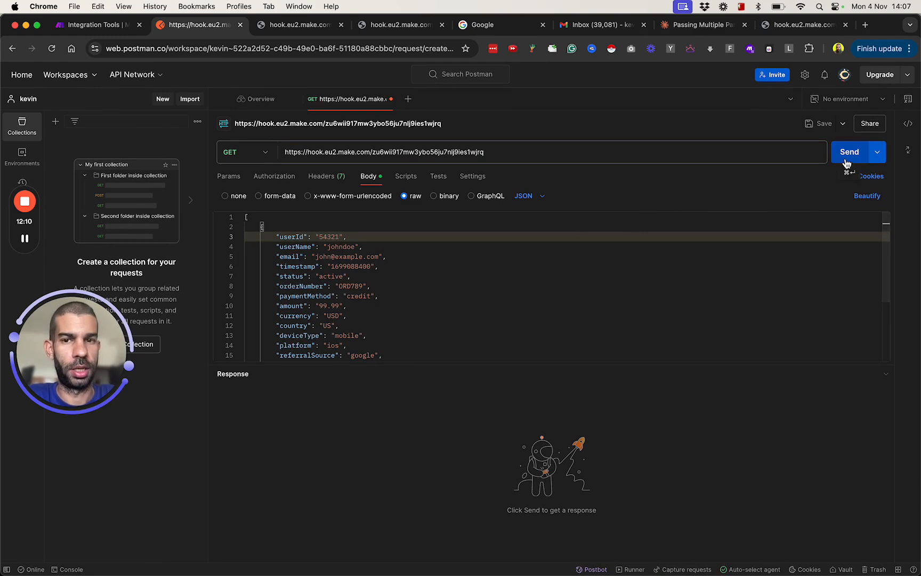
left_click(849, 153)
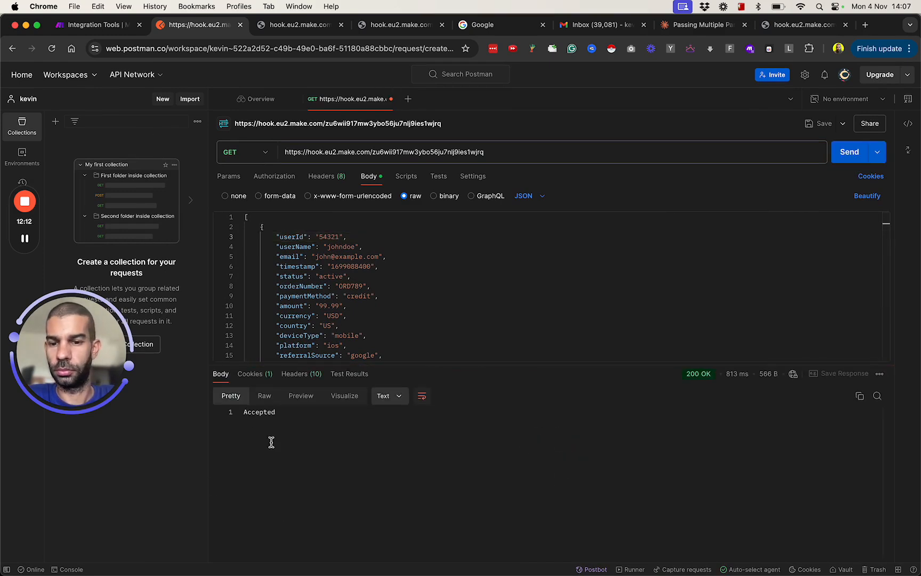
Step: Switch back to Make and check the userId and remaining values in the Custom webhook's output bundle
key("super+1")
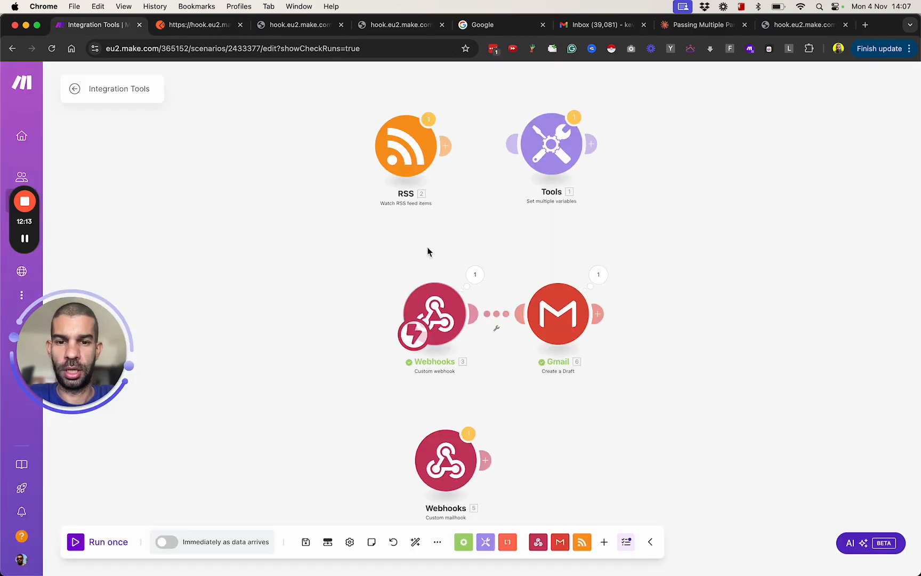
left_click(476, 277)
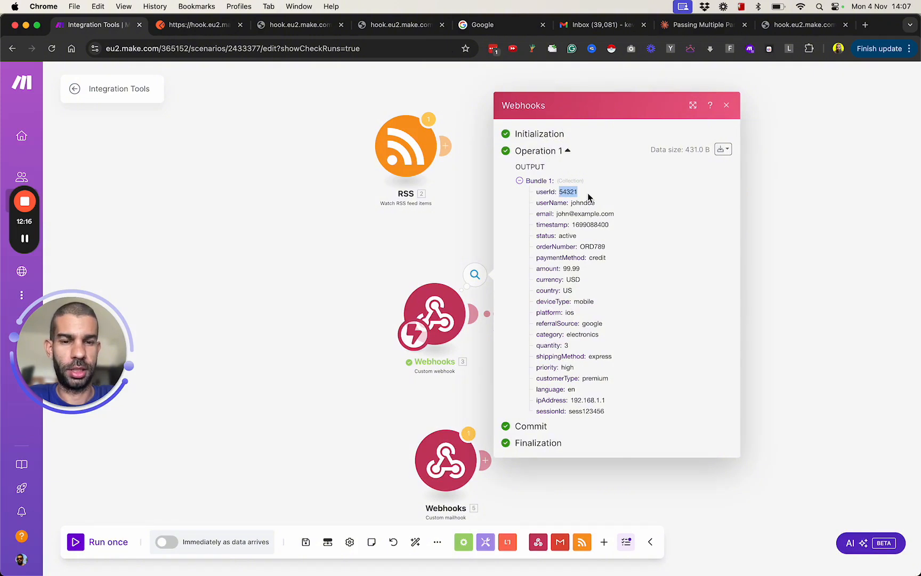
left_click_drag(561, 192, 431, 356)
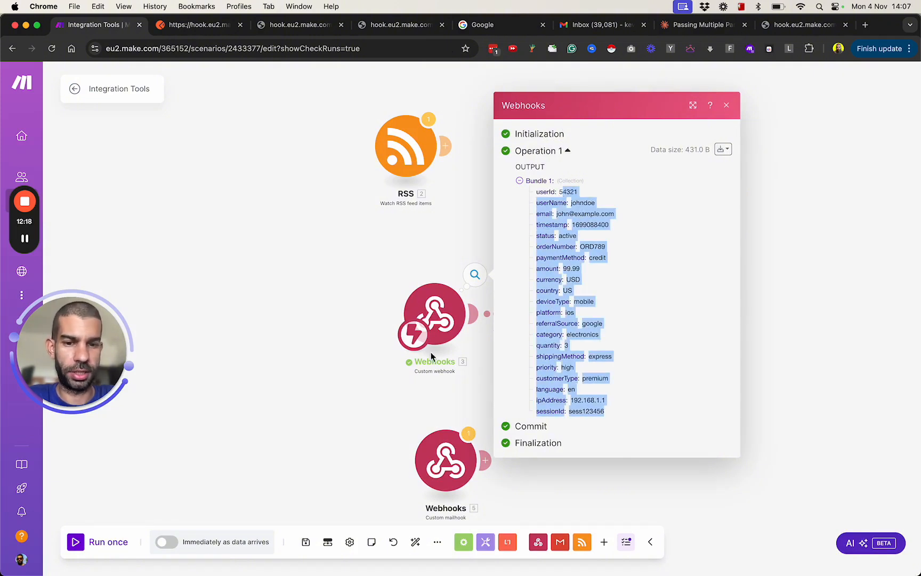
left_click(353, 273)
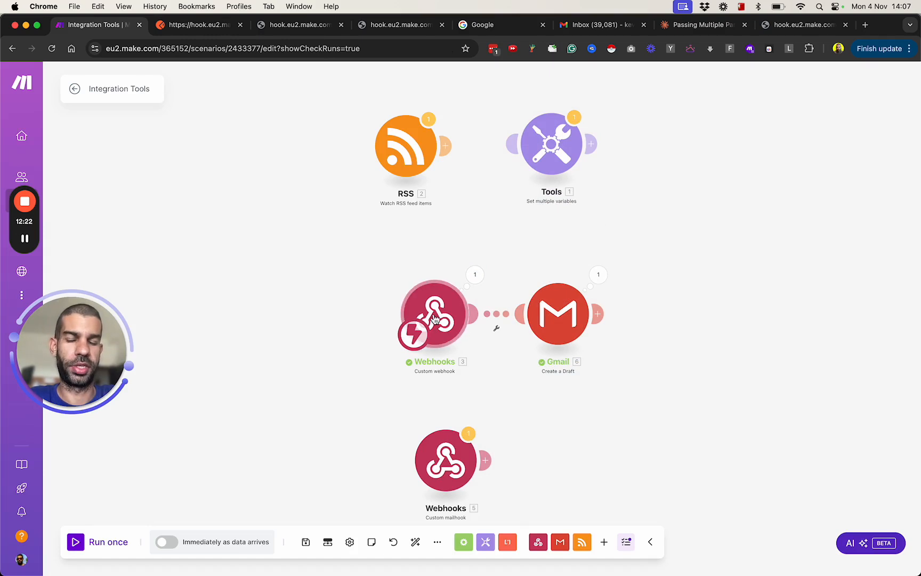
Step: Inspect the Gmail module's input bundle, expanding Content to review the values passed into the draft
scroll(435, 318, "up", 3)
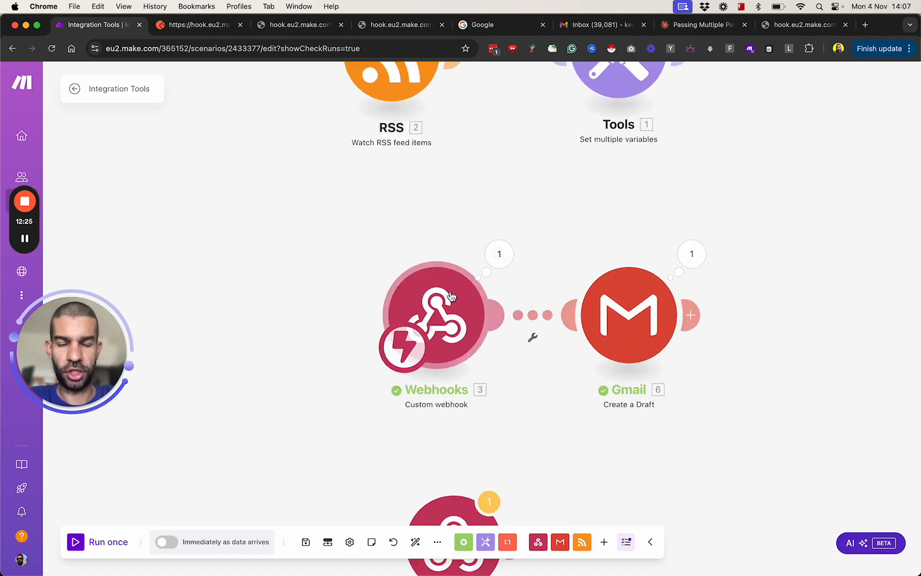
left_click(691, 253)
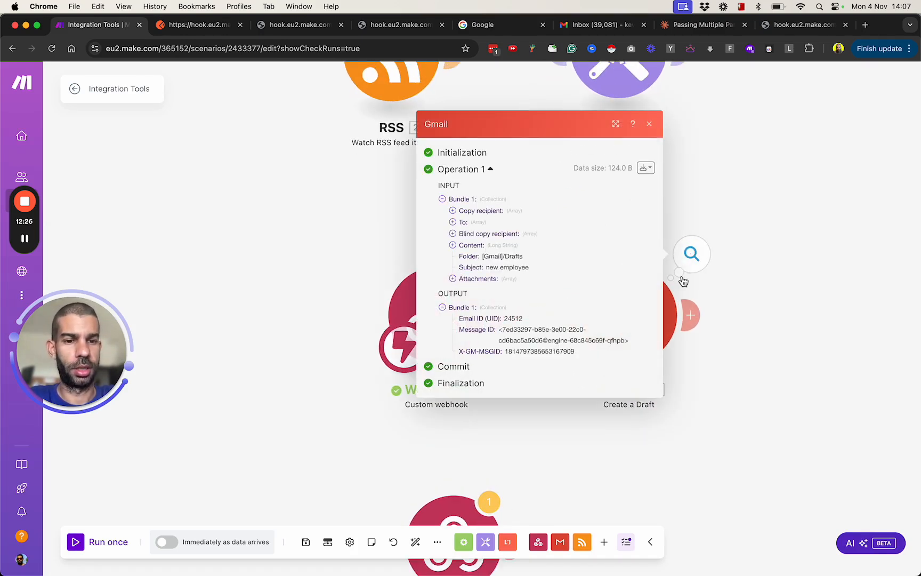
left_click(452, 245)
left_click_drag(463, 224, 557, 437)
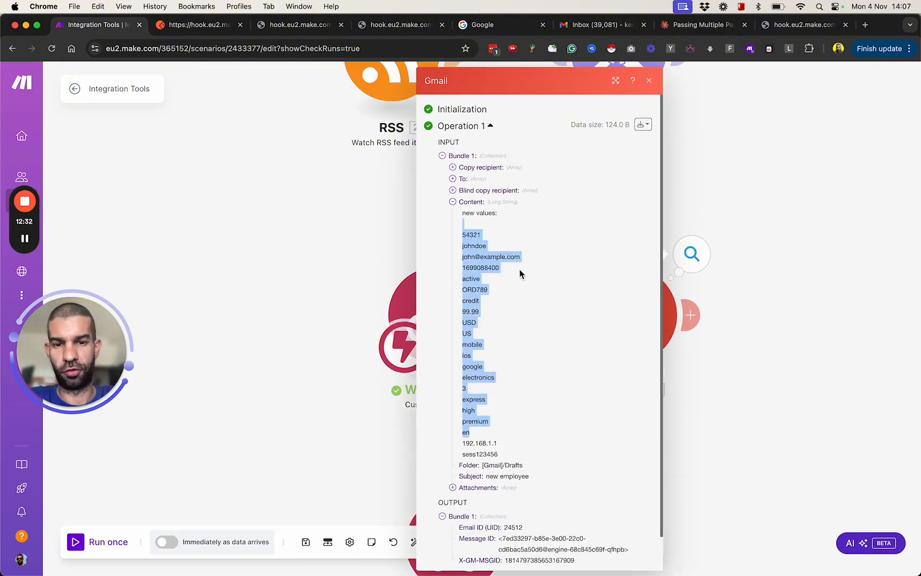
left_click(348, 319)
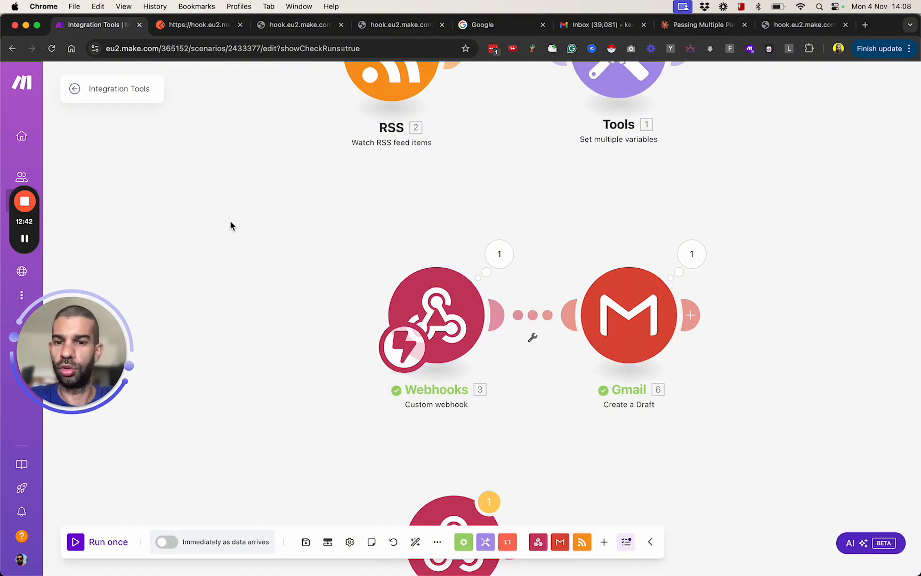
left_click_drag(323, 359, 278, 255)
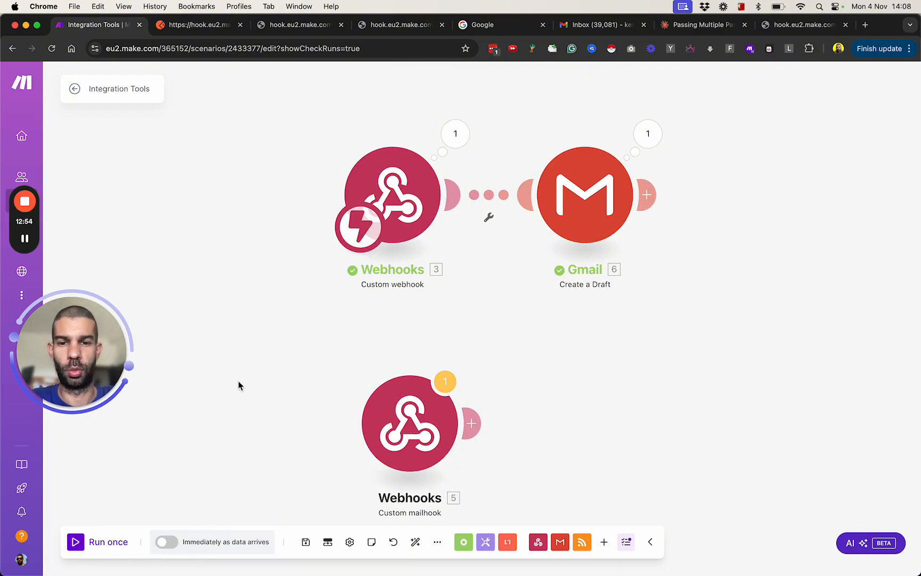
scroll(238, 384, "up", 5)
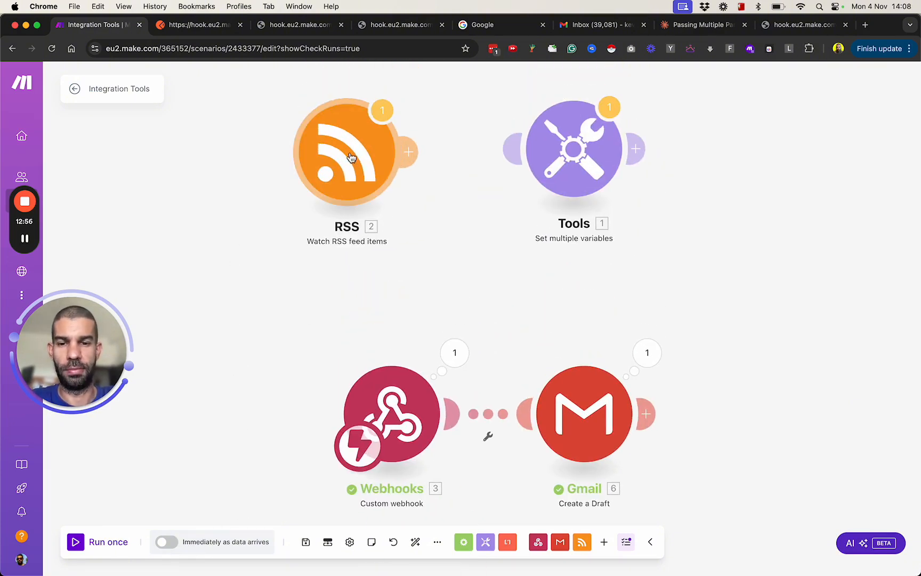
left_click_drag(286, 420, 266, 271)
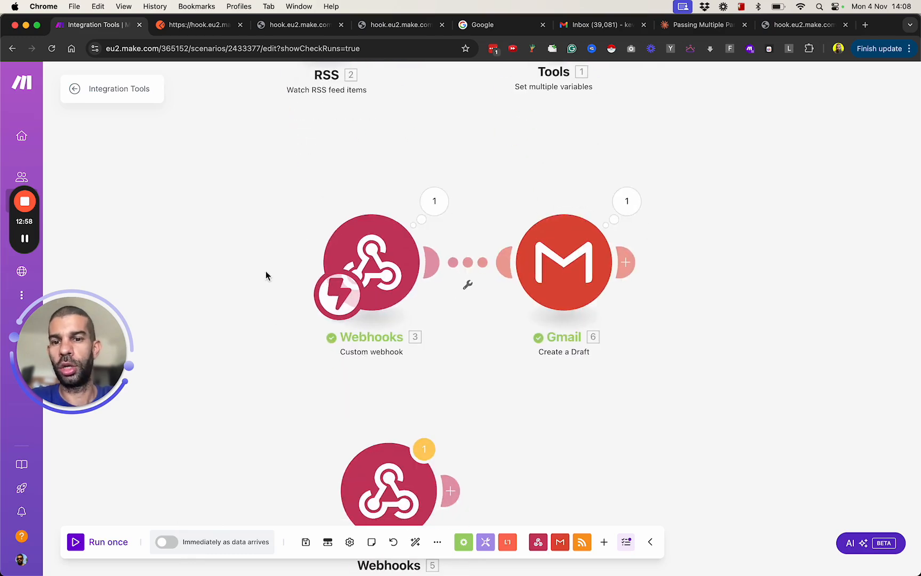
Step: Recheck the Postman request, return to Make, and open the details of the Integration Tools scenario's most recent run in its history
left_click(192, 28)
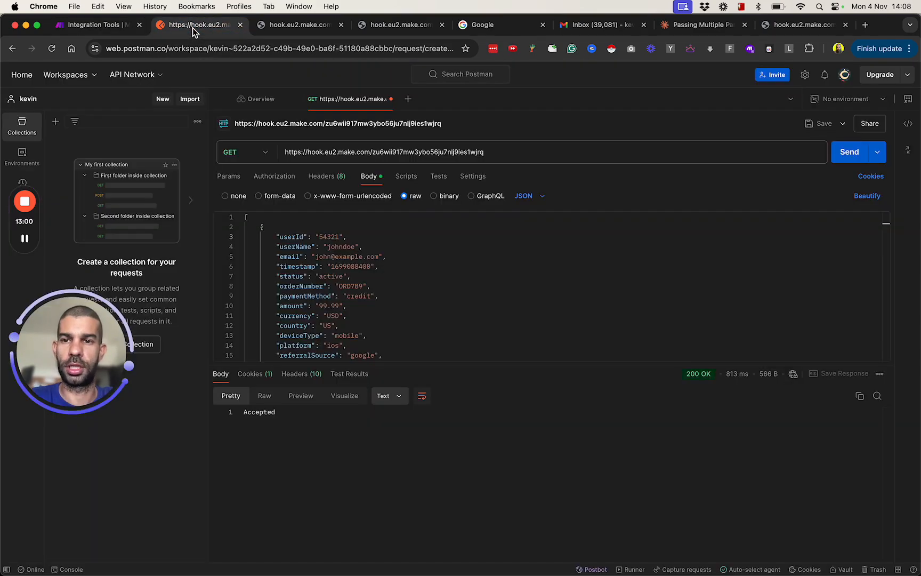
left_click(109, 26)
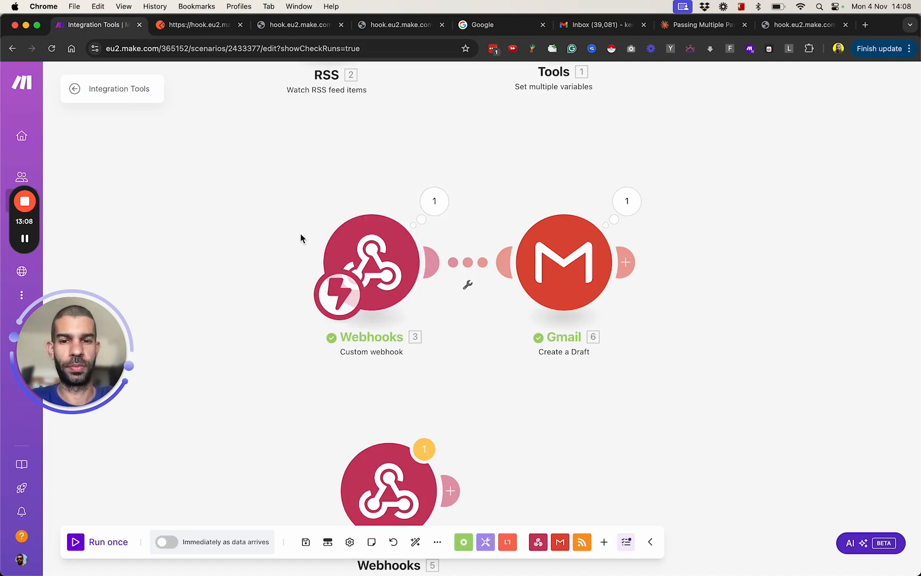
left_click(76, 89)
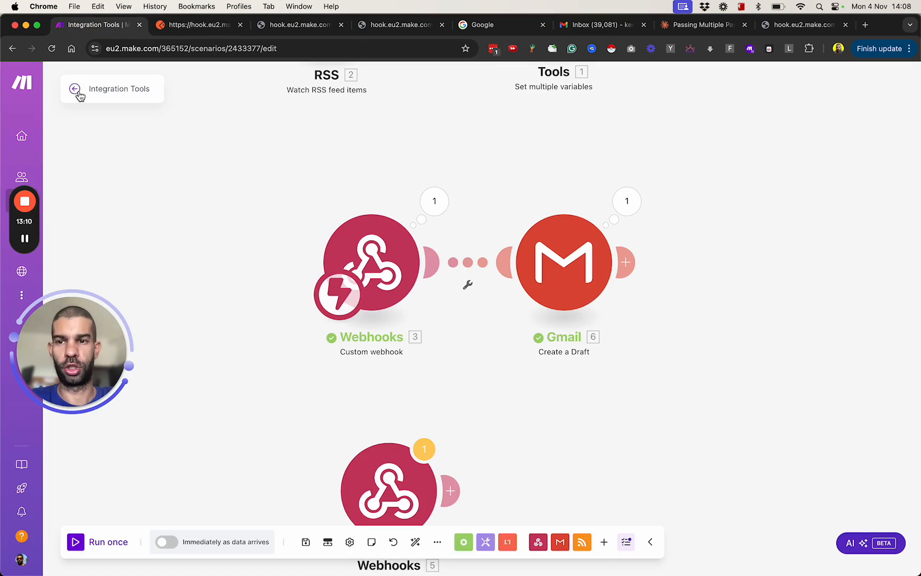
left_click(142, 128)
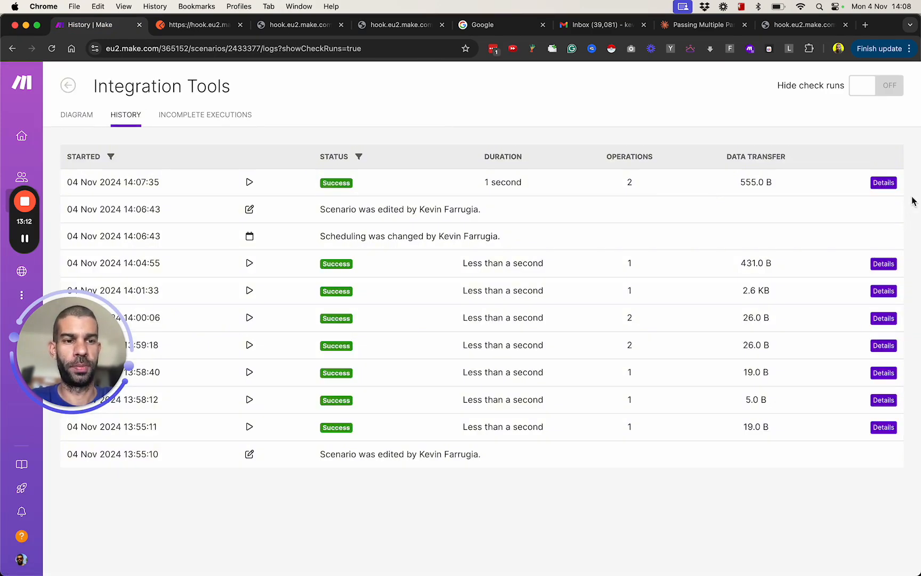
left_click(883, 183)
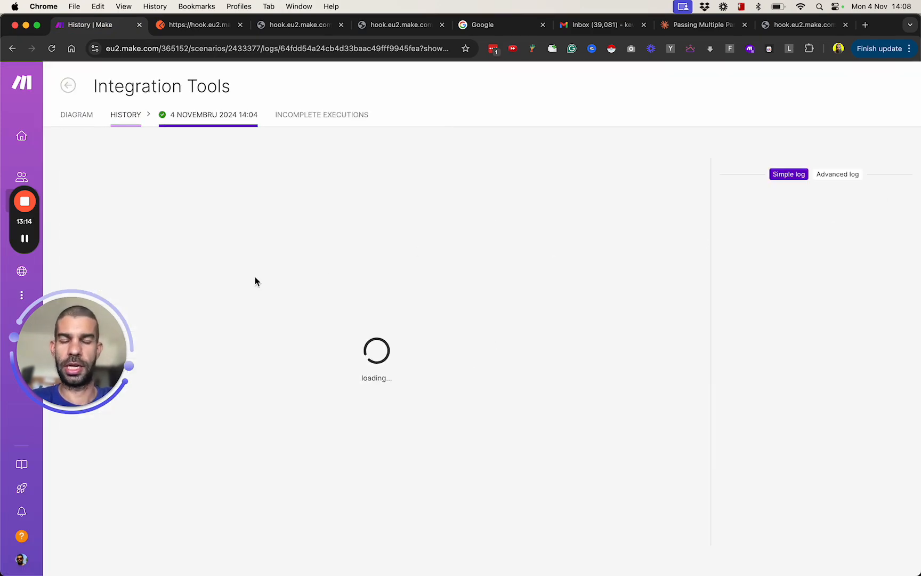
Step: Inspect the Custom webhook's output bundle in the run details, reviewing the received values from userName through priority, and close it
left_click(344, 331)
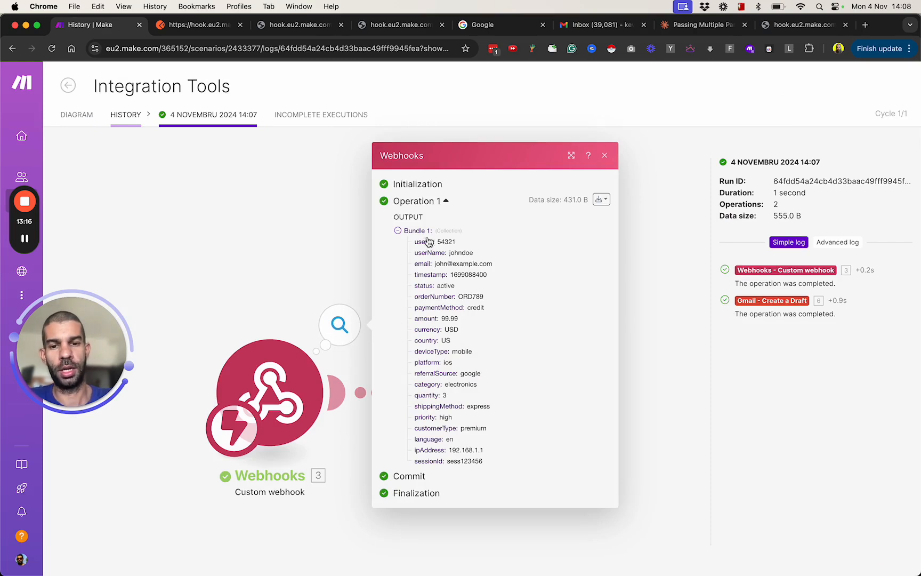
left_click_drag(418, 251, 501, 413)
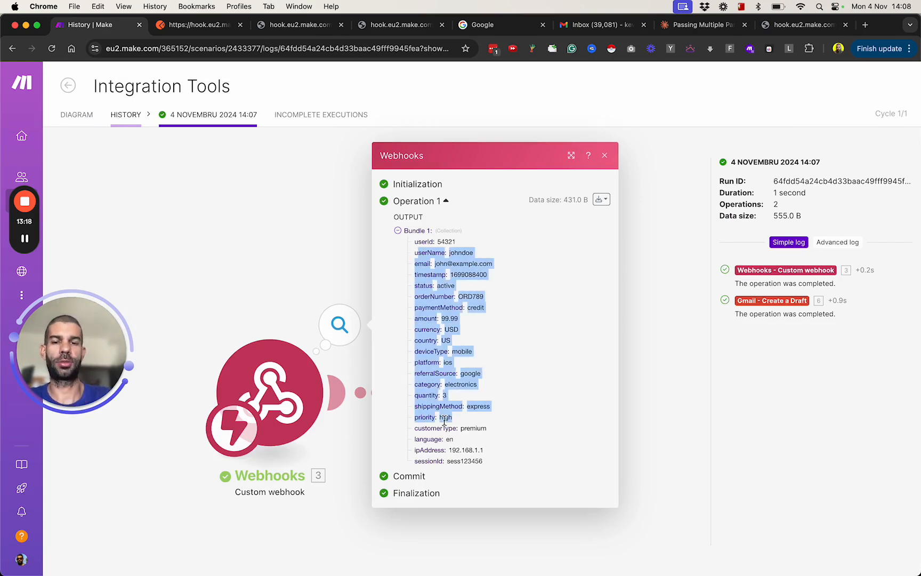
left_click(233, 272)
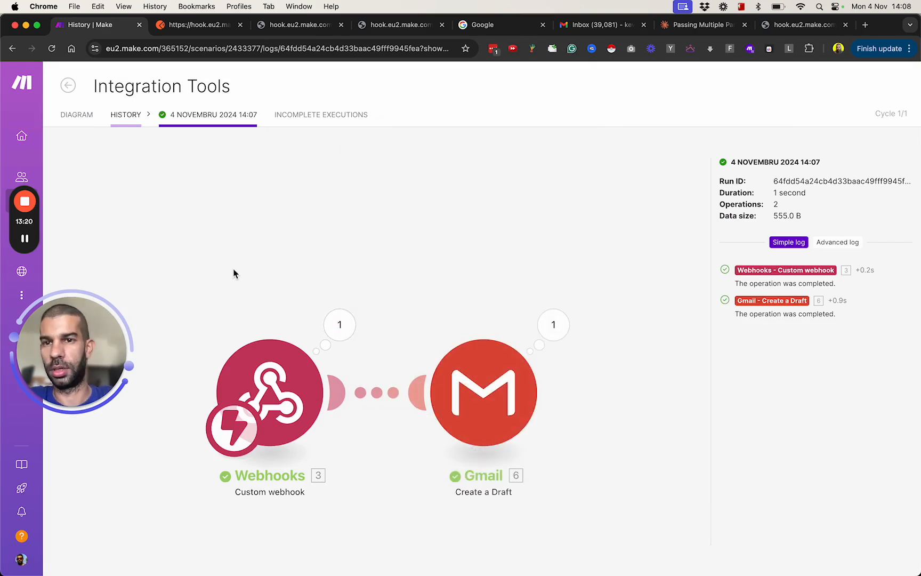